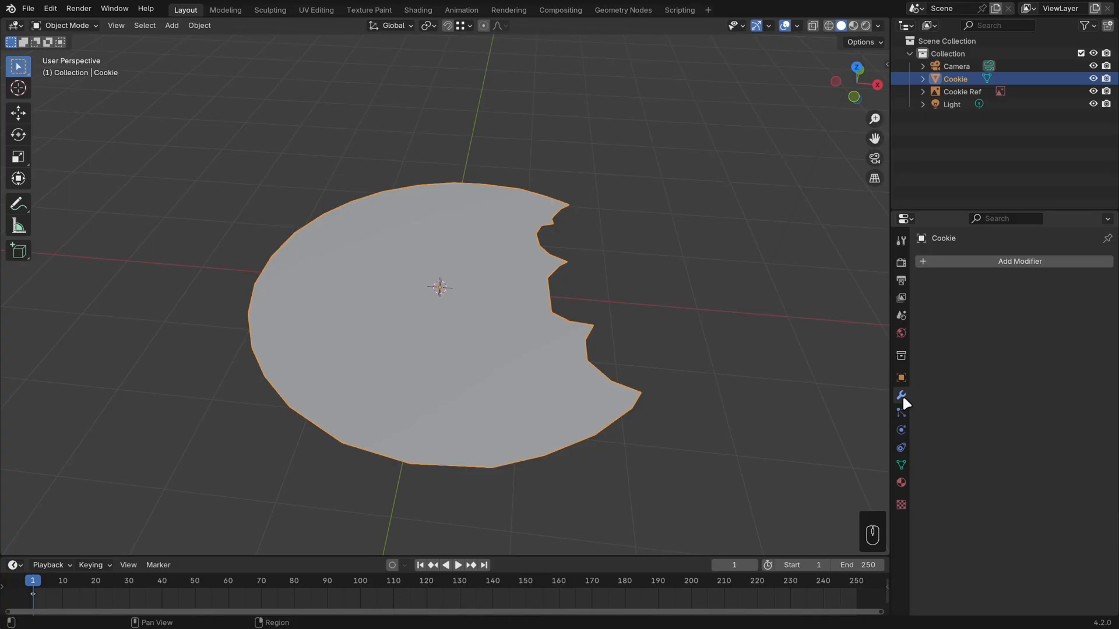
Save the file and add a Subdivision Surface modifier to the cookie with a viewport level of 2.
key(ctrl+s)
click(1005, 261)
mouse_move(1009, 312)
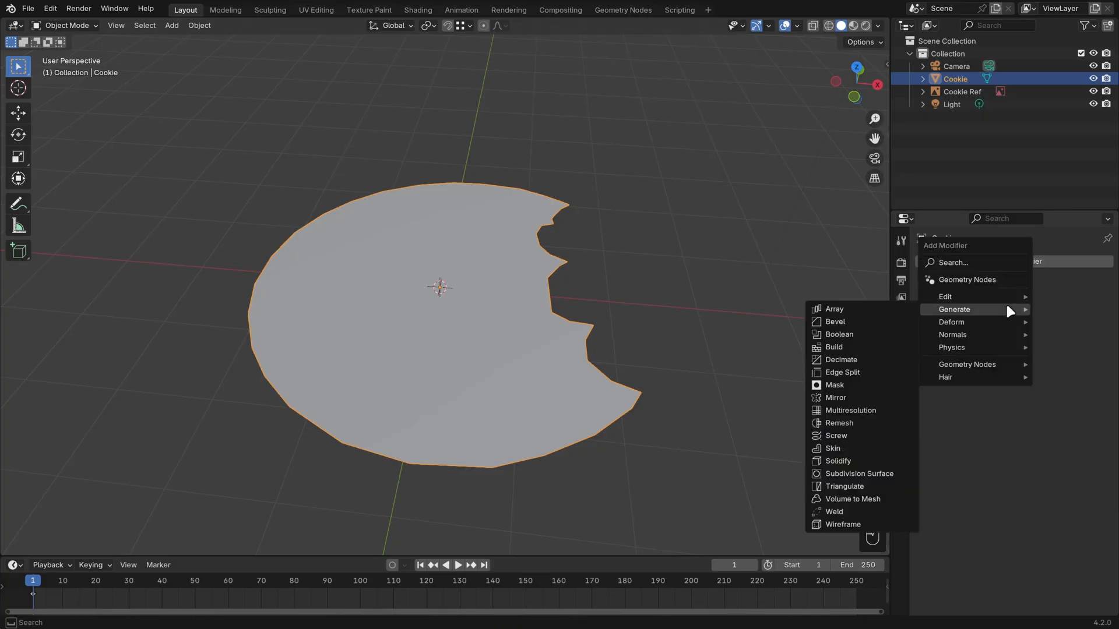
click(877, 477)
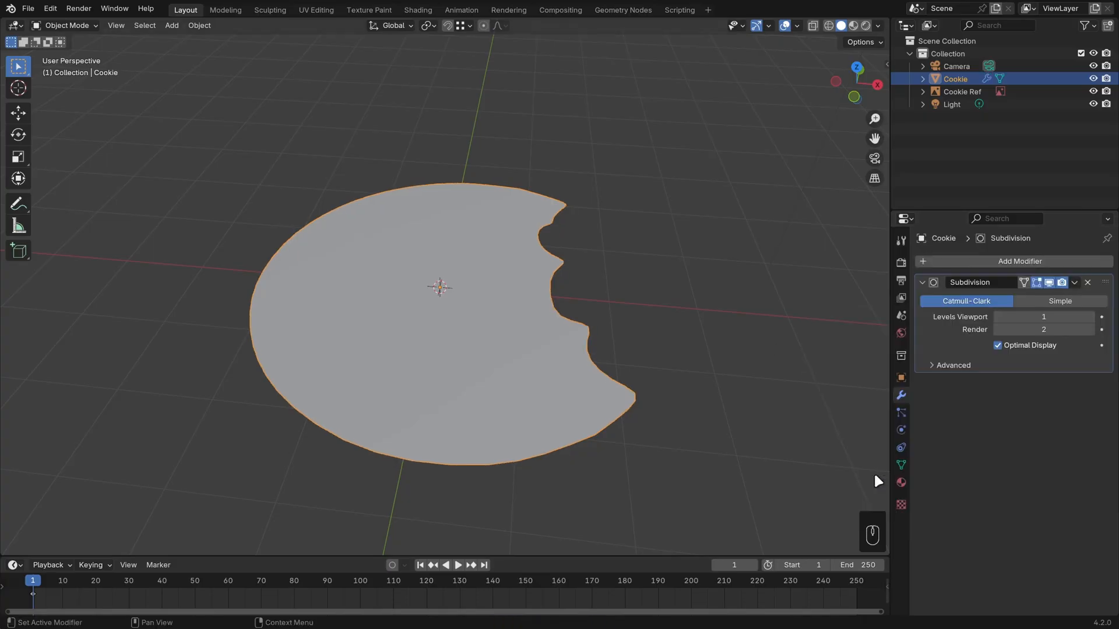
click(1090, 317)
Enable the wireframe overlay at 0.530 opacity and the face orientation overlay to check the cookie's normals.
middle_drag(624, 280, 619, 302)
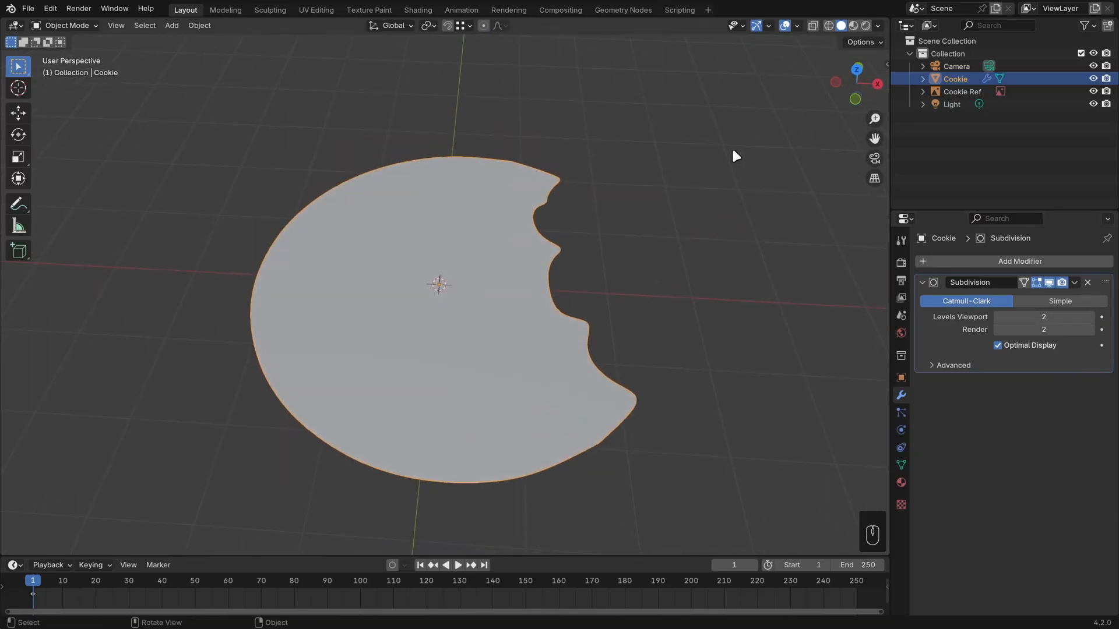
click(797, 26)
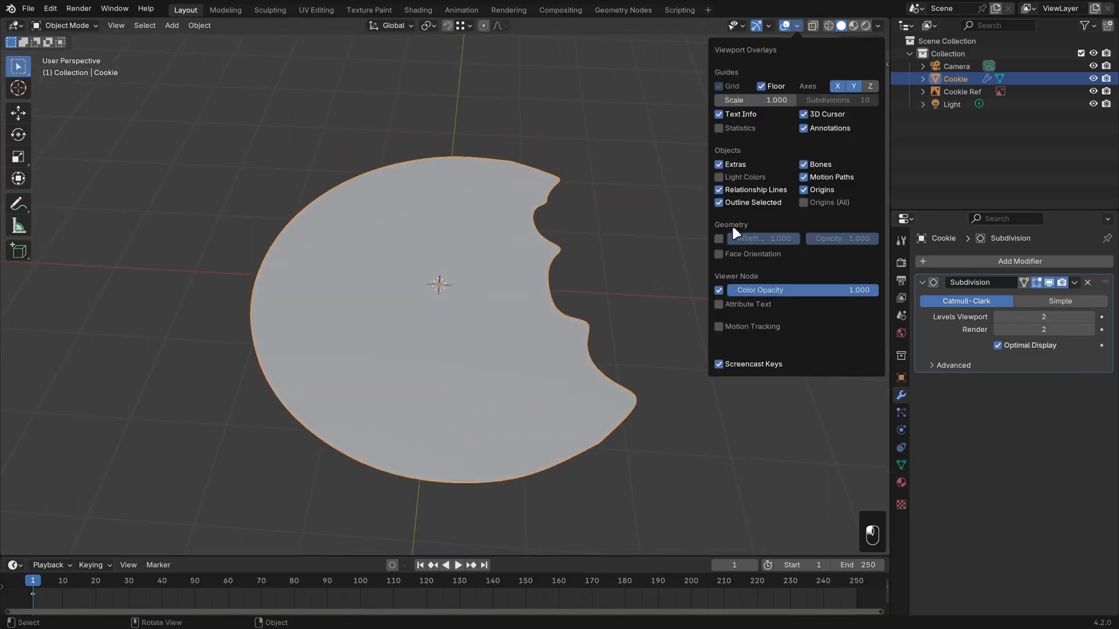
click(719, 239)
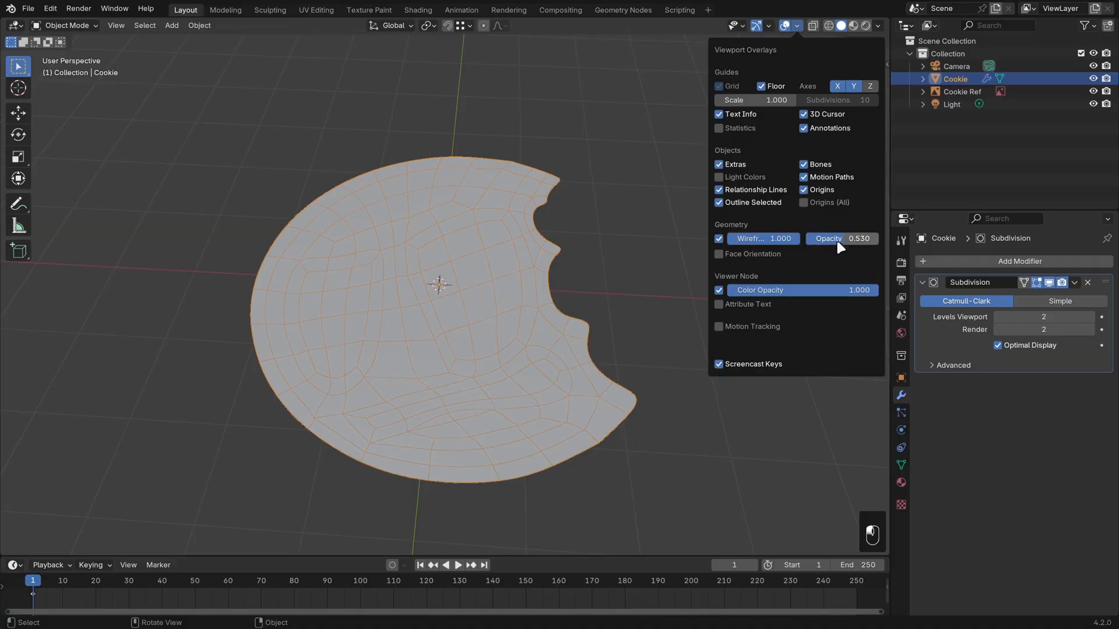
click(750, 253)
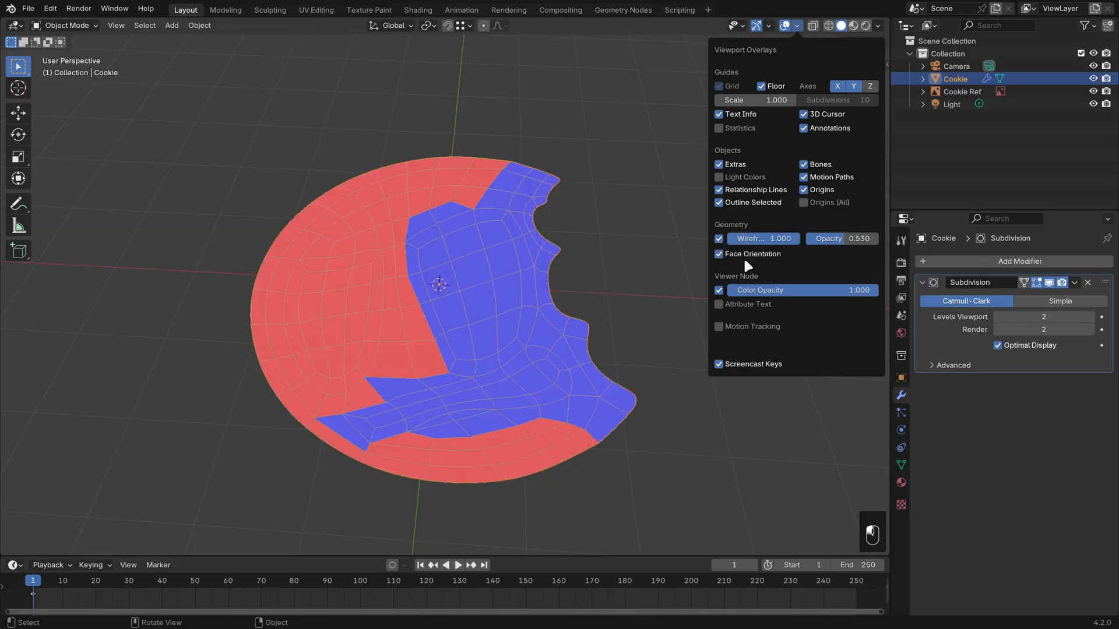
middle_drag(743, 256, 576, 347)
scroll(576, 351, up, 2)
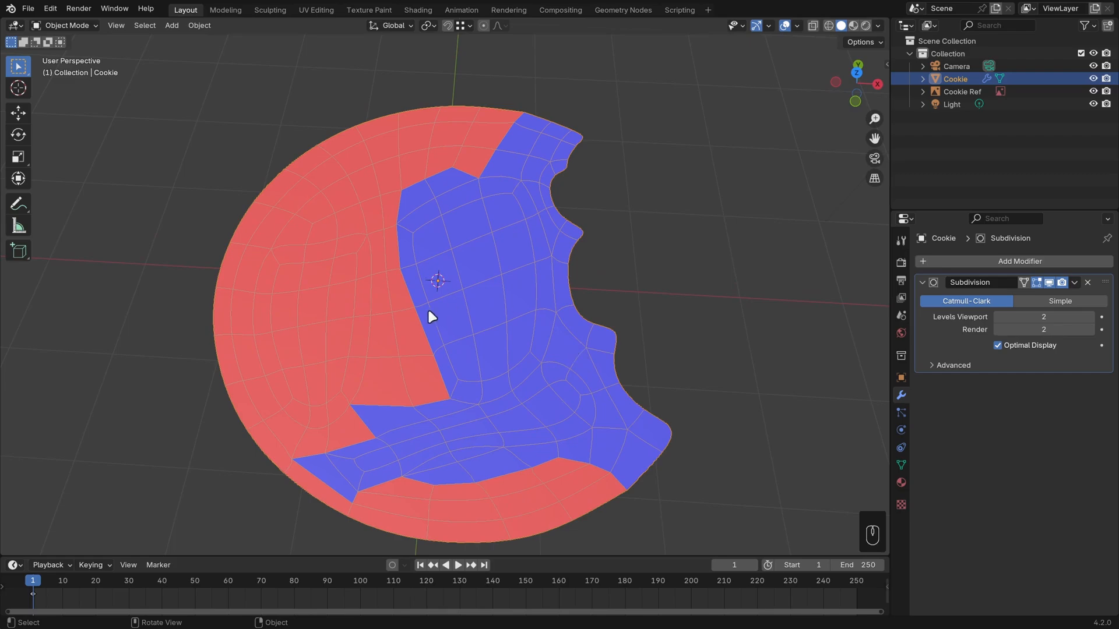
middle_drag(445, 357, 317, 344)
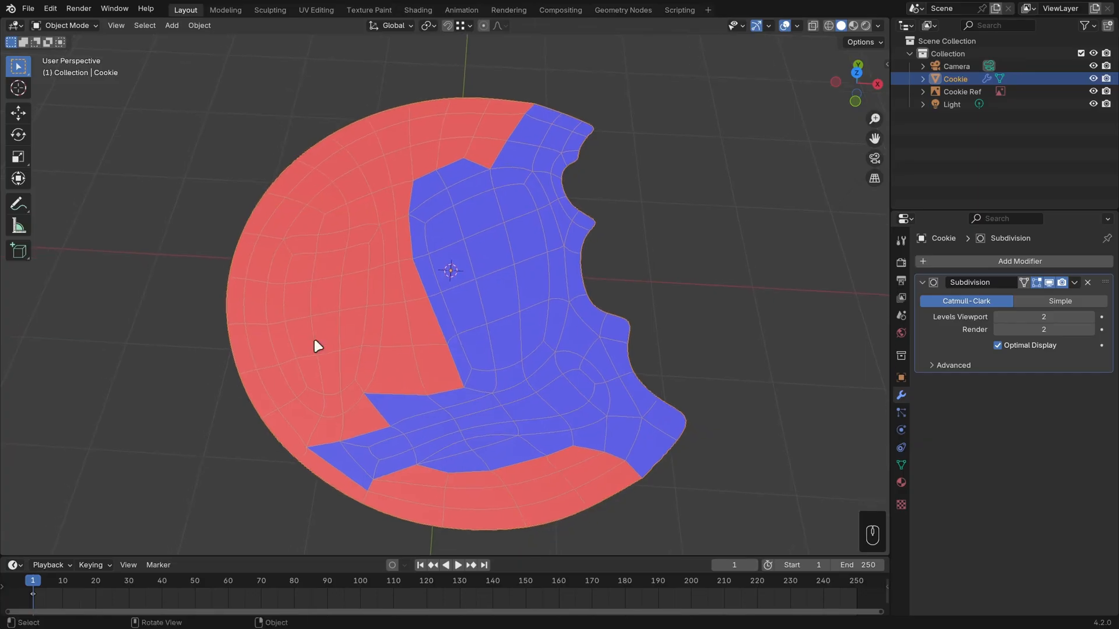
Recalculate the normals of the entire cookie mesh to the outside, trying the Inside option before leaving it off.
key(Tab)
key(a)
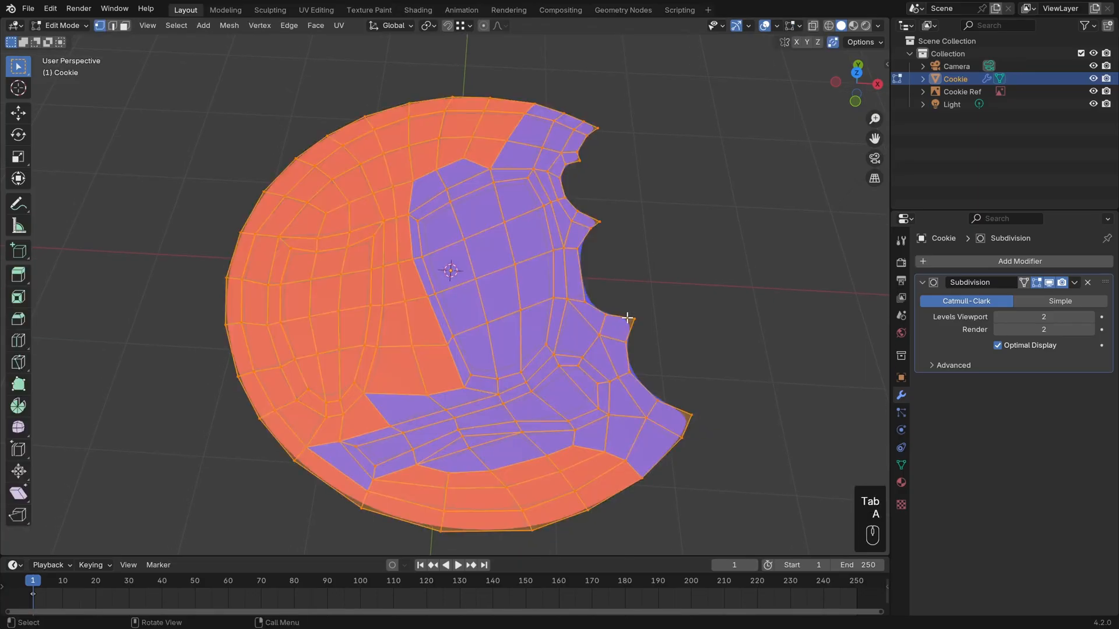
click(230, 26)
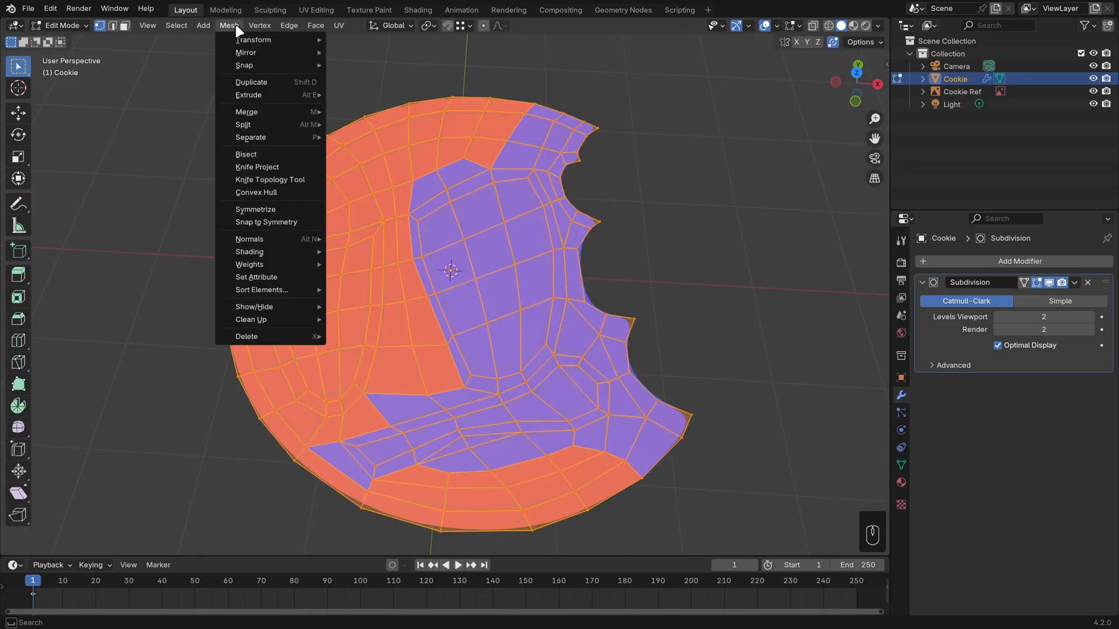
mouse_move(285, 238)
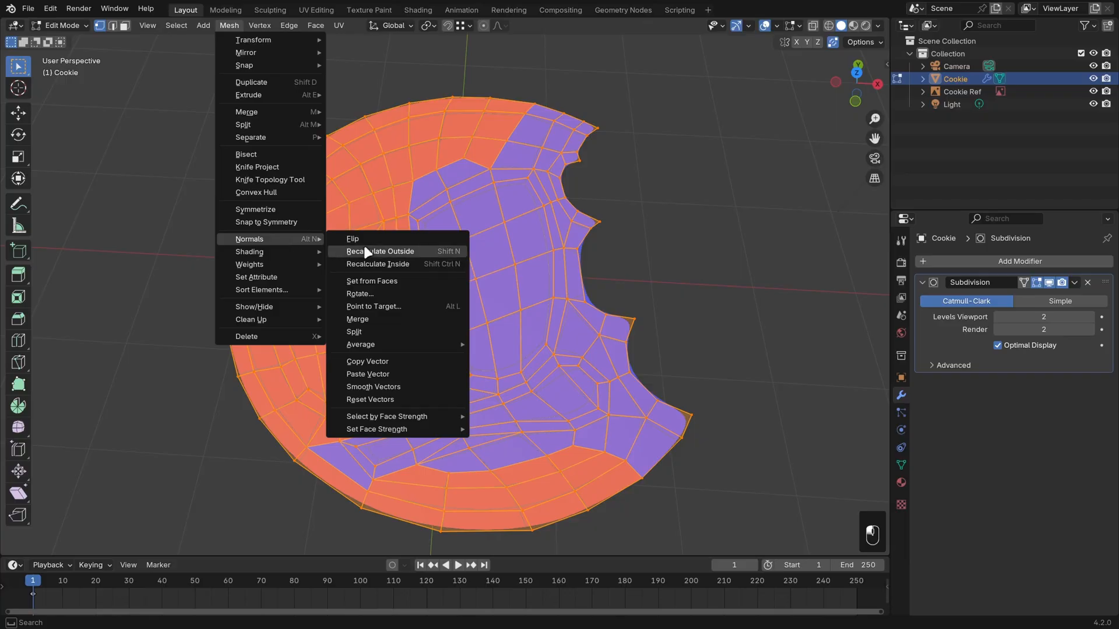
click(380, 252)
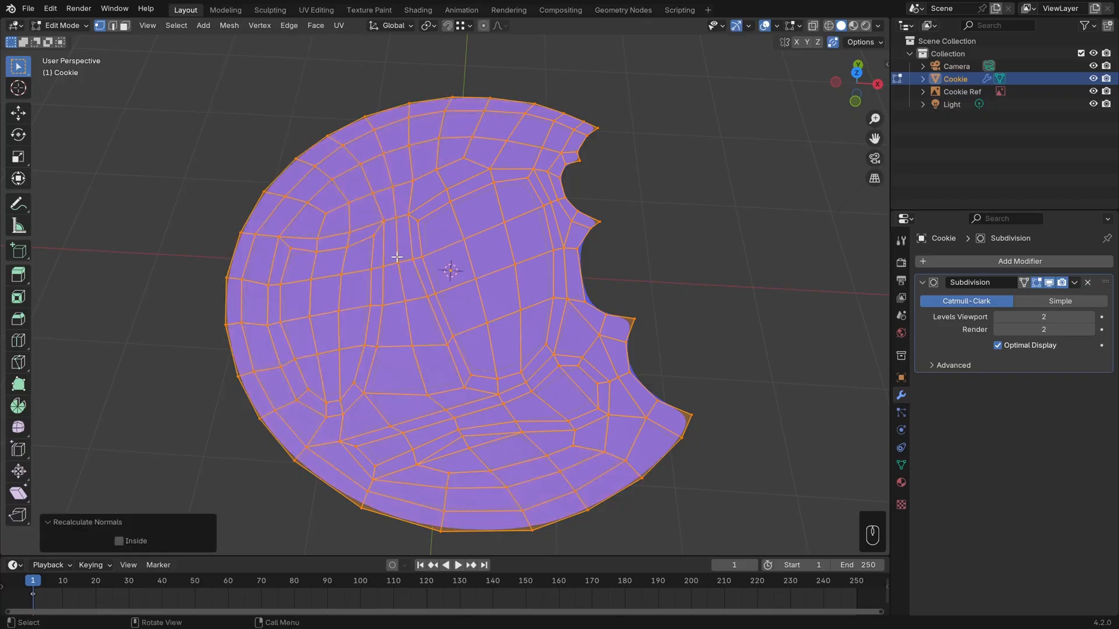
click(135, 541)
click(136, 541)
click(136, 541)
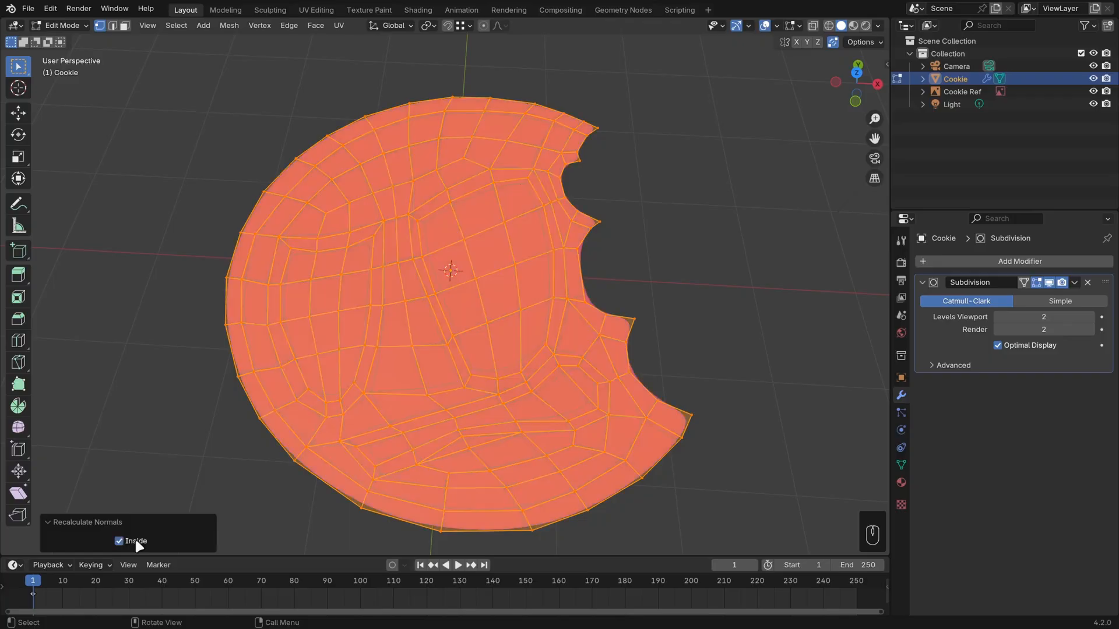
click(135, 540)
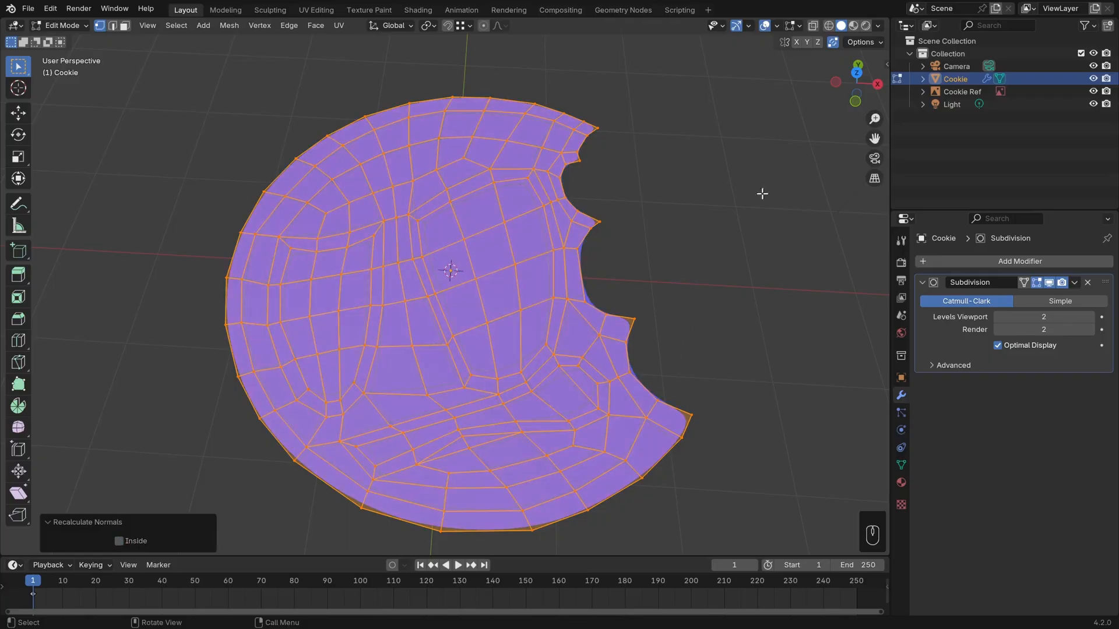
Hide the face orientation overlay and extrude the whole cookie mesh about 0.409 m downward to give it thickness.
click(777, 25)
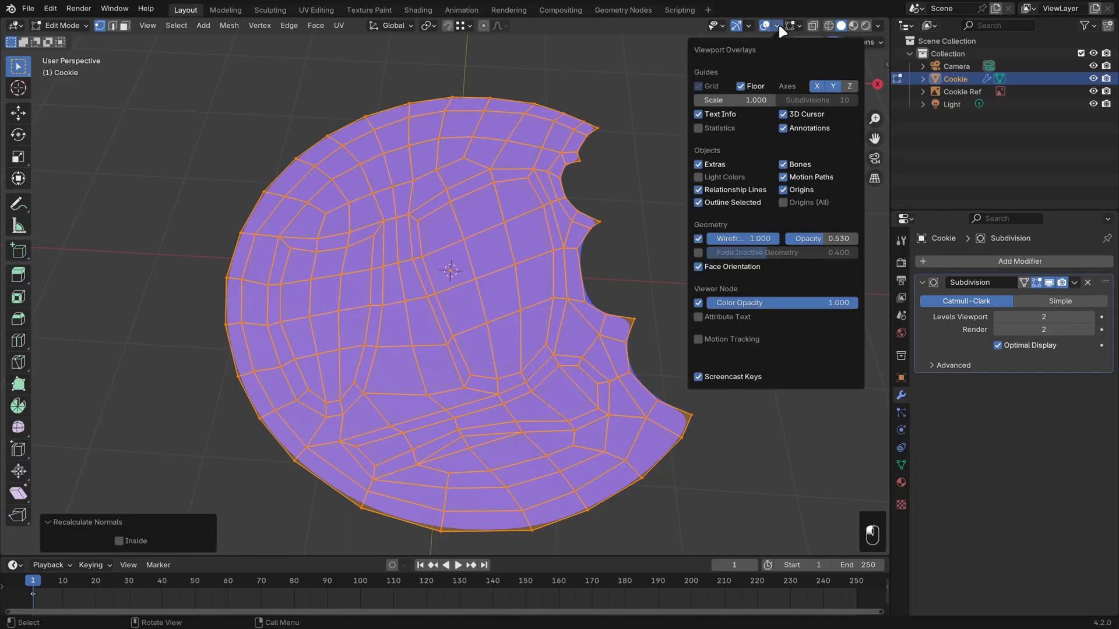
click(741, 266)
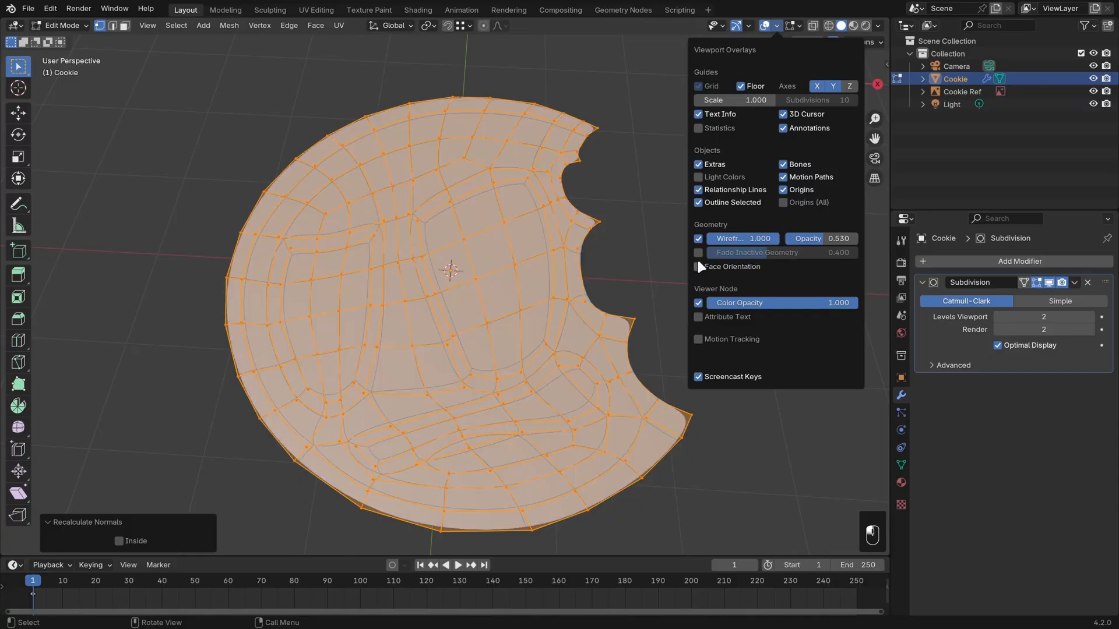
middle_drag(739, 438, 707, 338)
key(e)
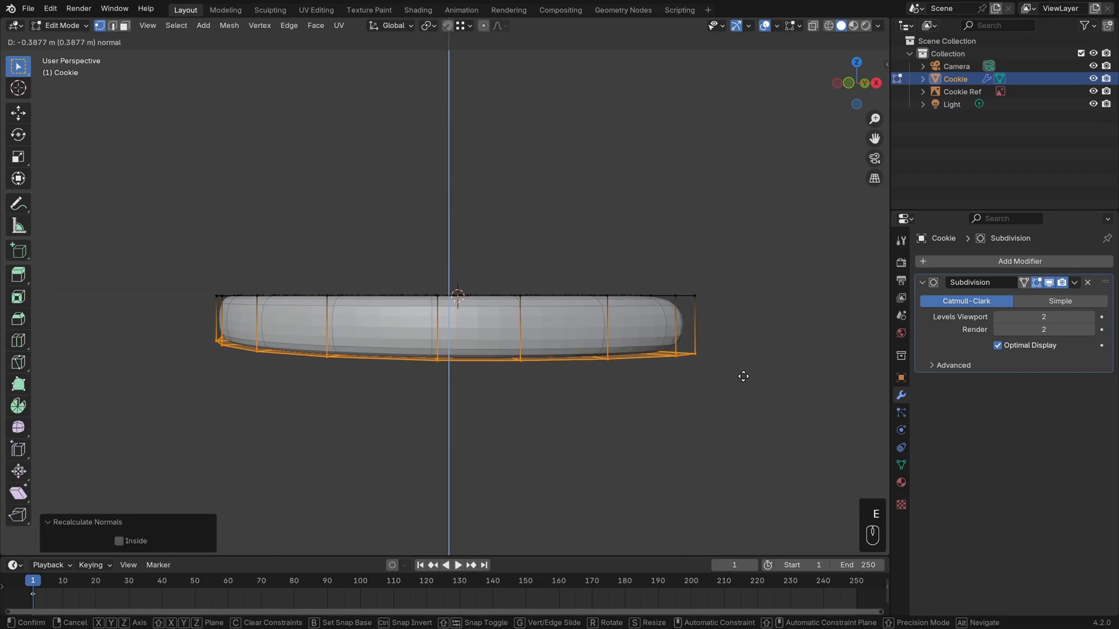
click(743, 378)
Select the faces filling the two large rounded regions on the cookie's top by growing from their middle faces.
middle_drag(743, 377, 667, 384)
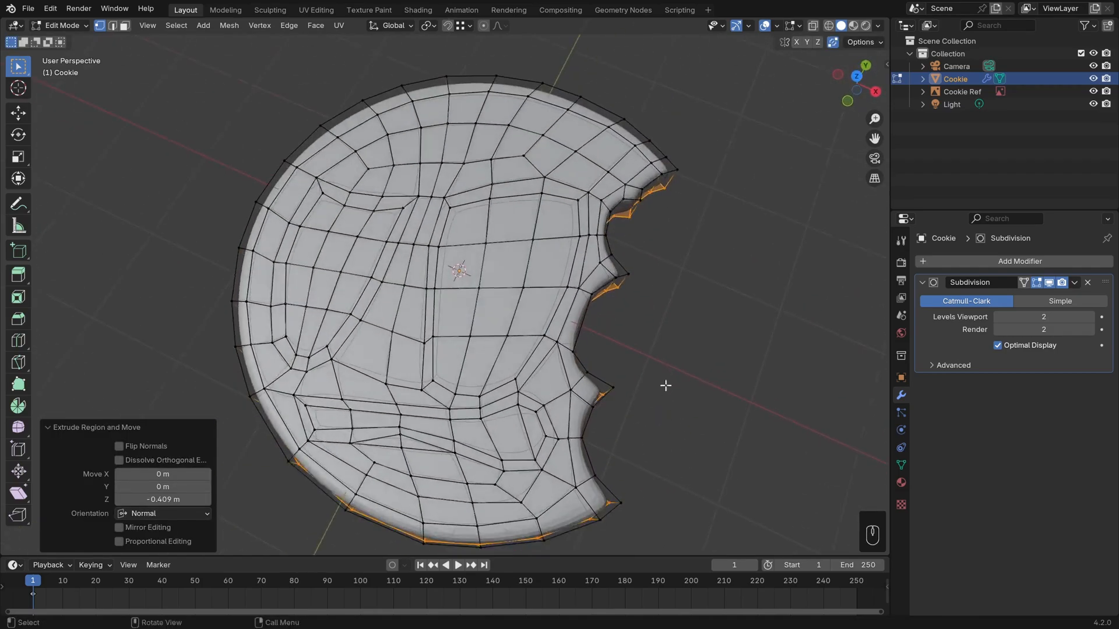
scroll(677, 400, up, 2)
key(3)
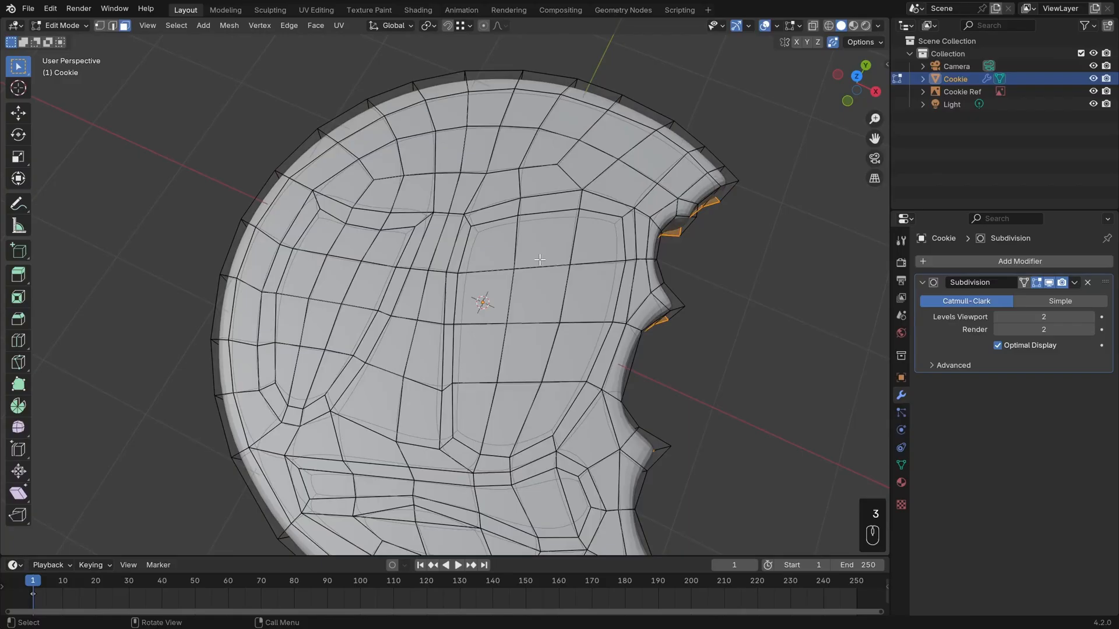
click(539, 300)
shift+click(537, 354)
shift+click(330, 273)
shift+click(321, 324)
shift+middle_drag(428, 407, 419, 328)
key(ctrl+KP_Add)
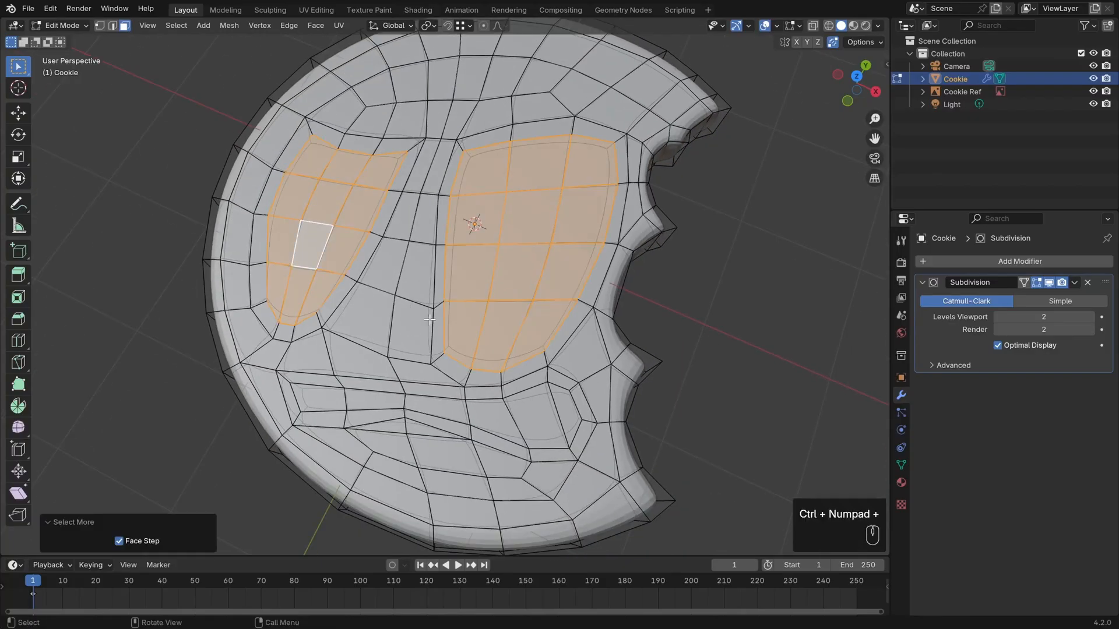
Extrude the selected faces of both regions about 0.199 m into the cookie to form recesses.
middle_drag(642, 254, 645, 350)
middle_drag(631, 420, 729, 361)
key(e)
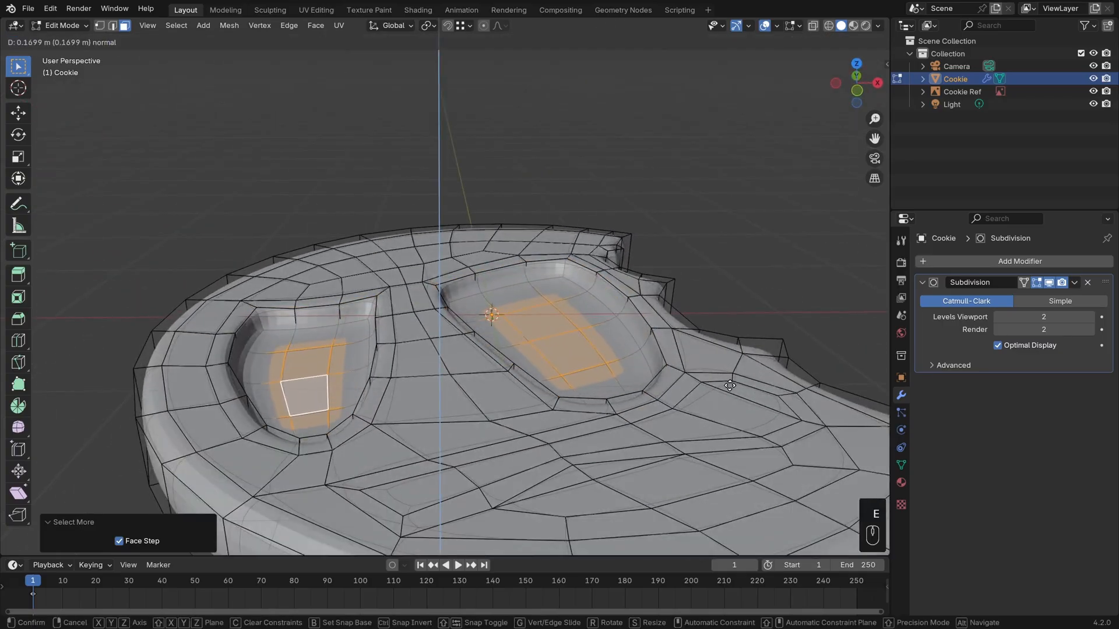
click(730, 389)
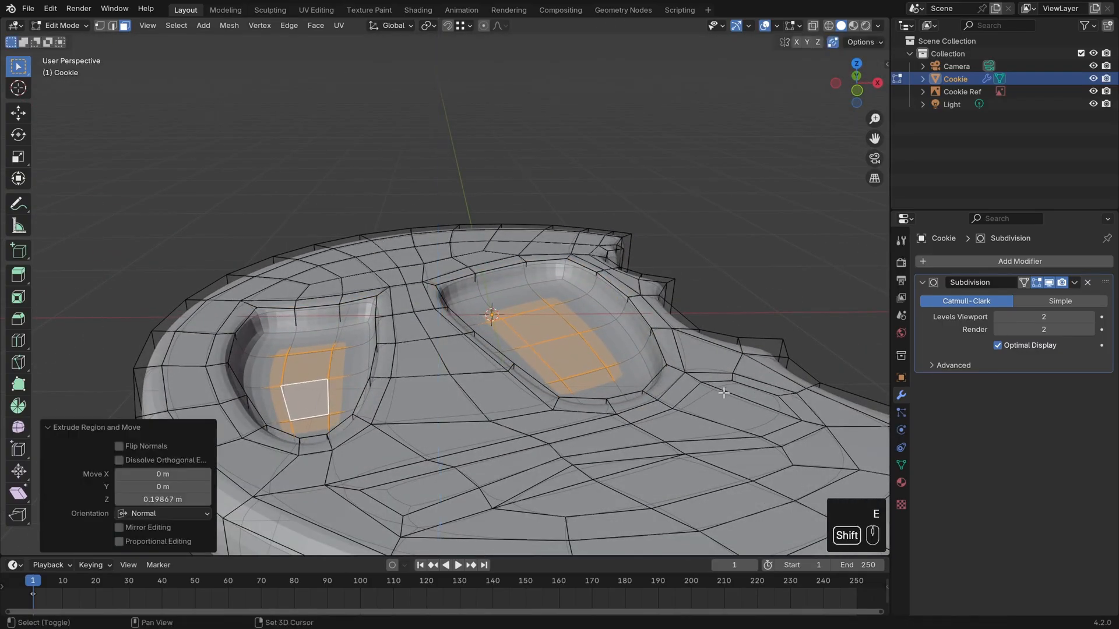
Inset the floor faces of both recesses with a thickness of about 0.089 m.
middle_drag(728, 390, 753, 401)
key(i)
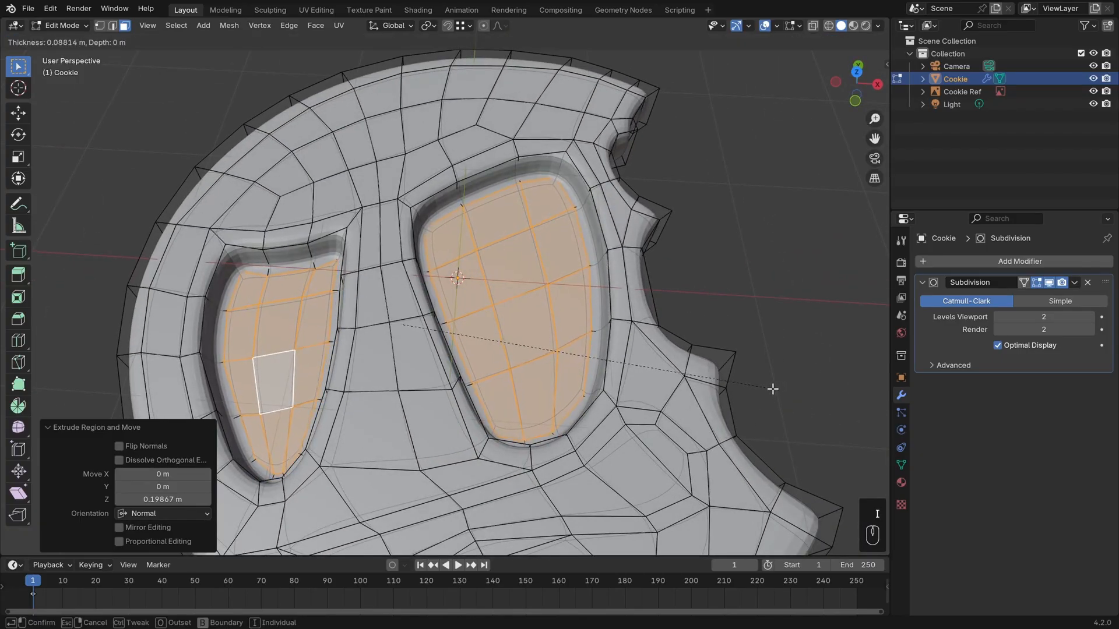
click(773, 388)
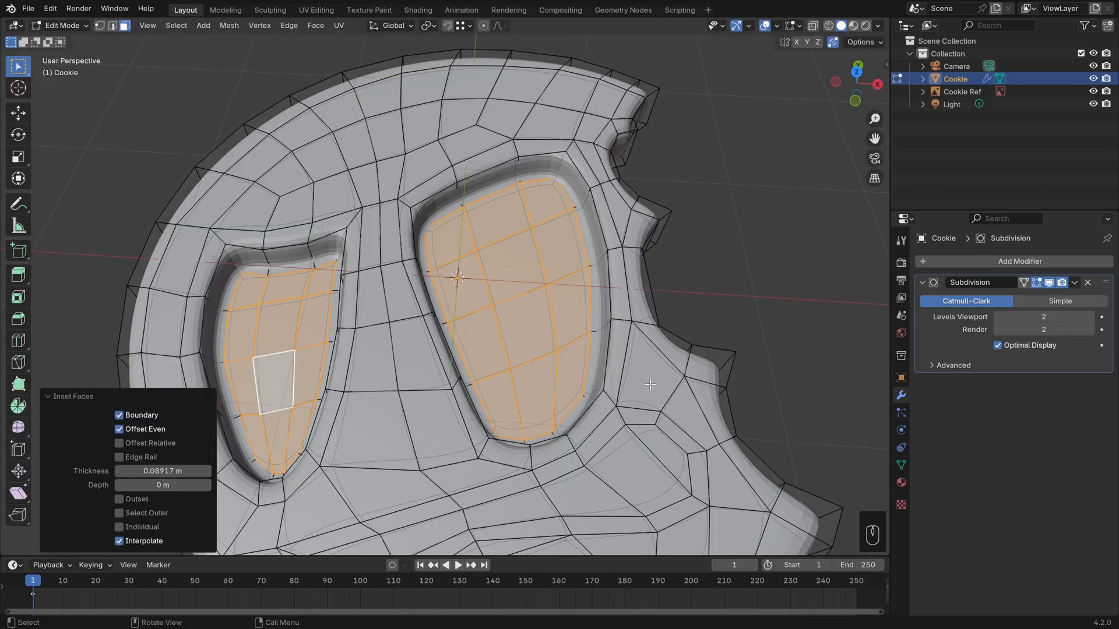
Add a single loop cut around the wall of the larger recess, slid toward its upper rim by a factor of about 0.381.
middle_drag(773, 389, 589, 288)
key(ctrl+r)
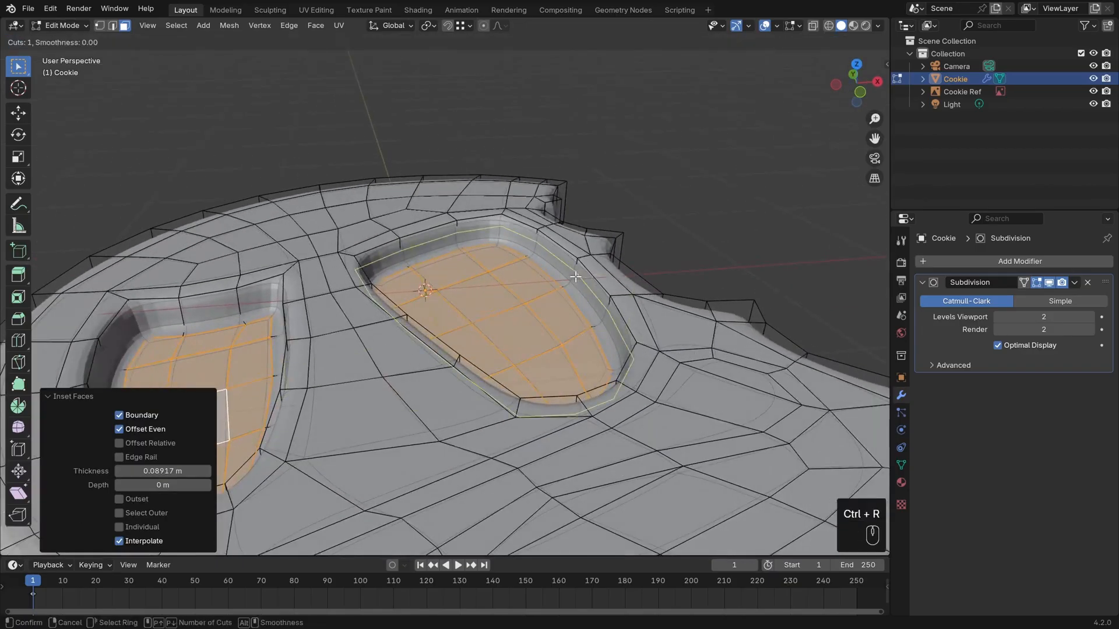
click(586, 285)
click(577, 271)
Add a single loop cut around the smaller recess's wall, slid toward the rim by a factor of about 0.601, and clear the selection.
shift+middle_drag(373, 339, 537, 305)
key(ctrl+r)
click(412, 271)
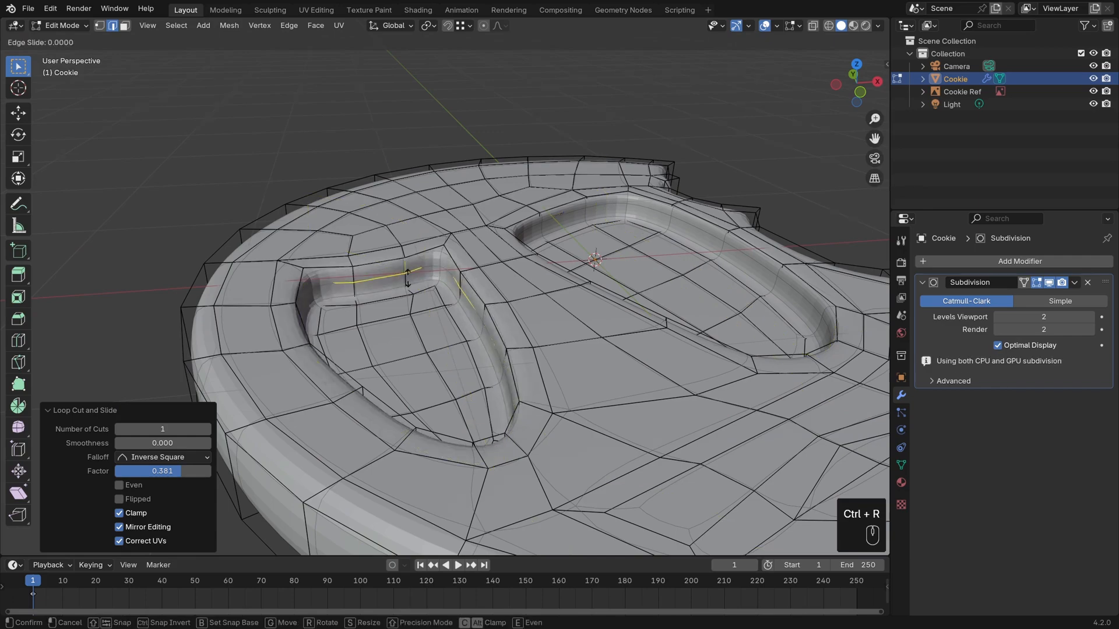
click(414, 270)
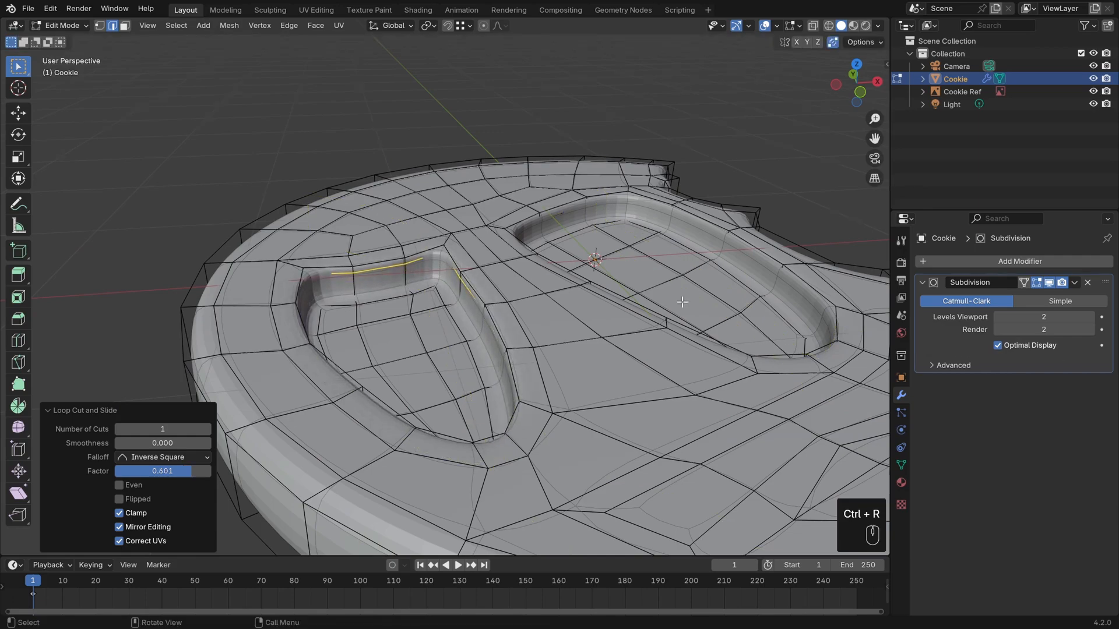
key(alt+a)
Examine the smoothed recesses in Object Mode and the pointed corner of the smaller recess in Edit Mode.
middle_drag(752, 262, 703, 352)
key(Tab)
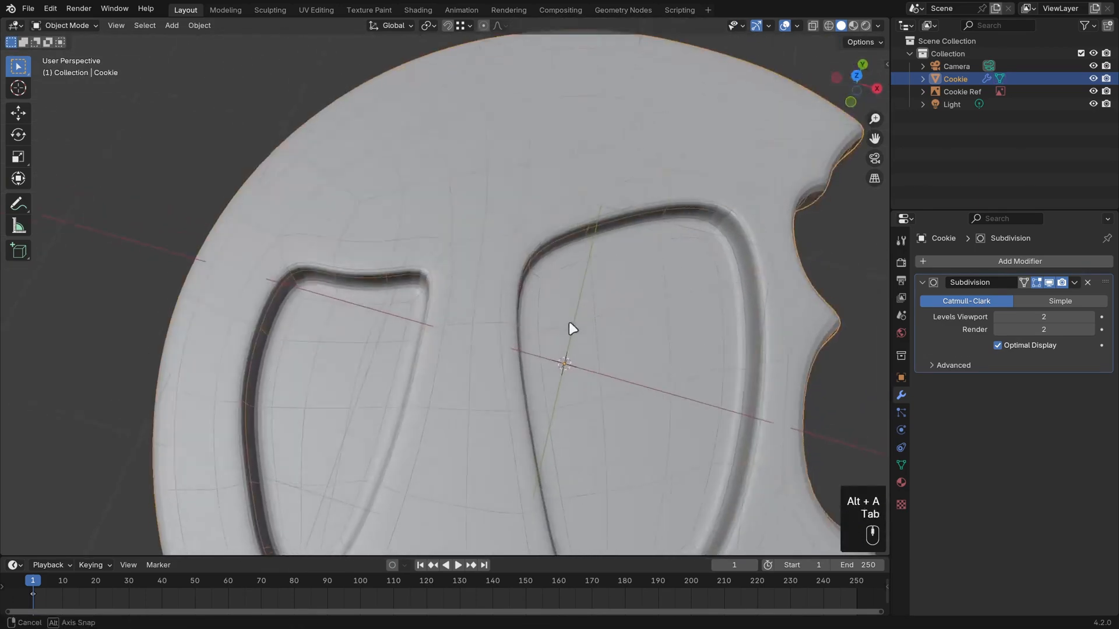
middle_drag(569, 325, 577, 354)
key(Tab)
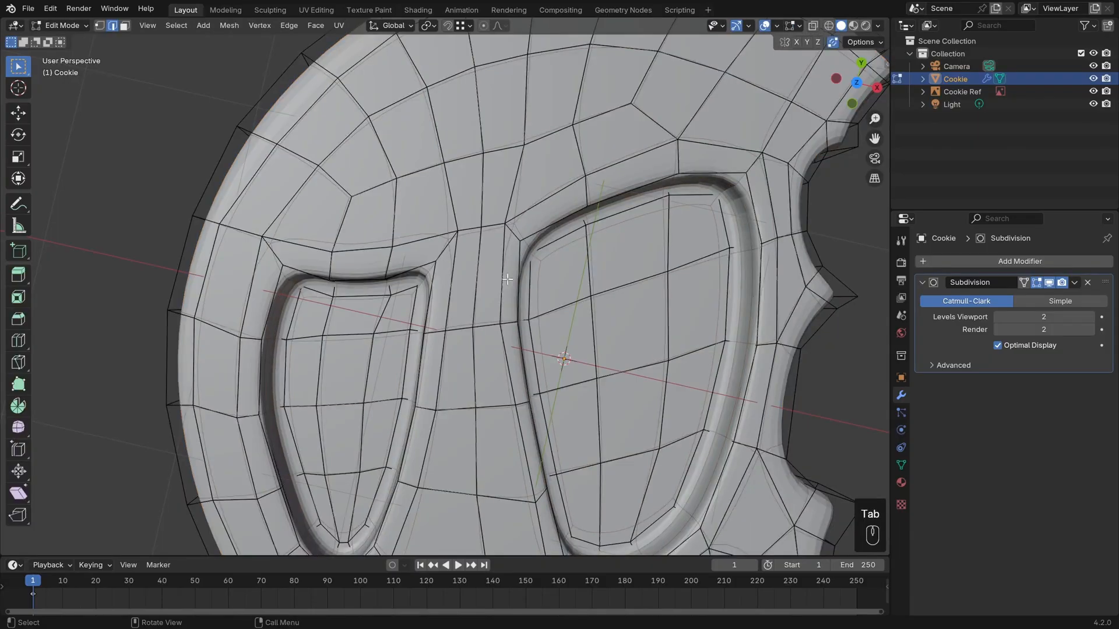
middle_drag(444, 271, 456, 263)
key(2)
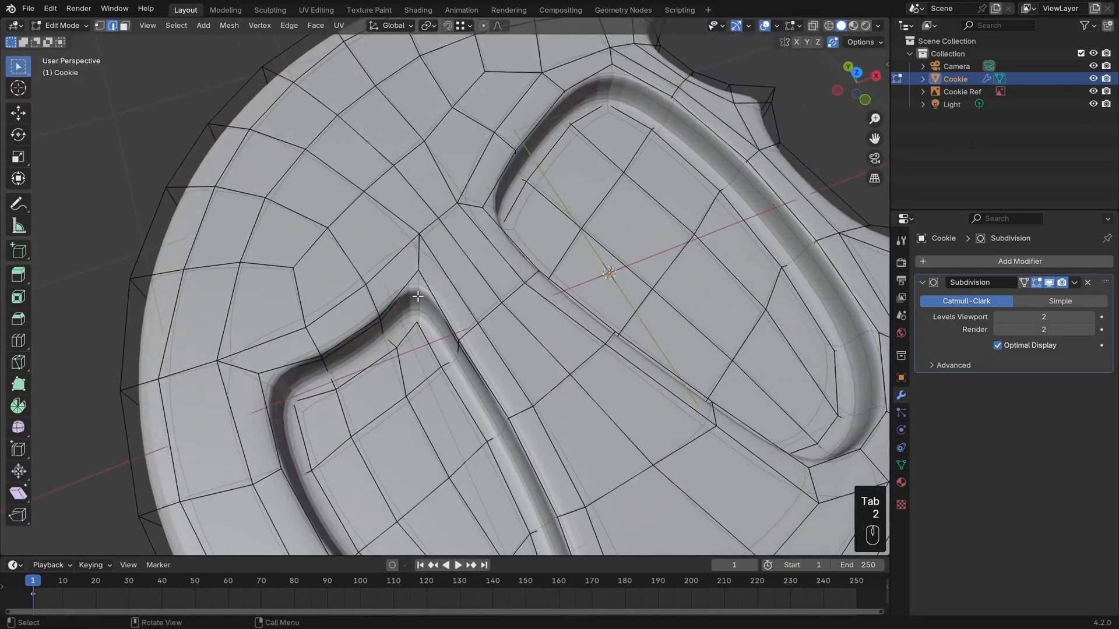
shift+middle_drag(492, 302, 542, 324)
scroll(538, 335, up, 1)
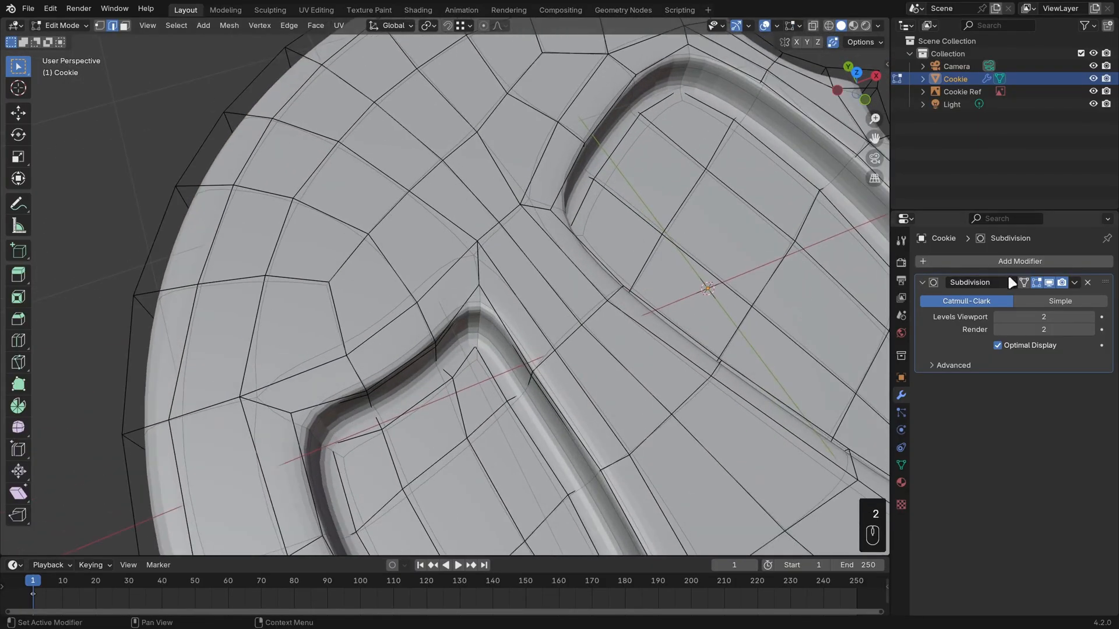
Temporarily turn off the Subdivision modifier's Edit Mode display and examine the corner edge of the smaller recess without smoothing.
click(1036, 282)
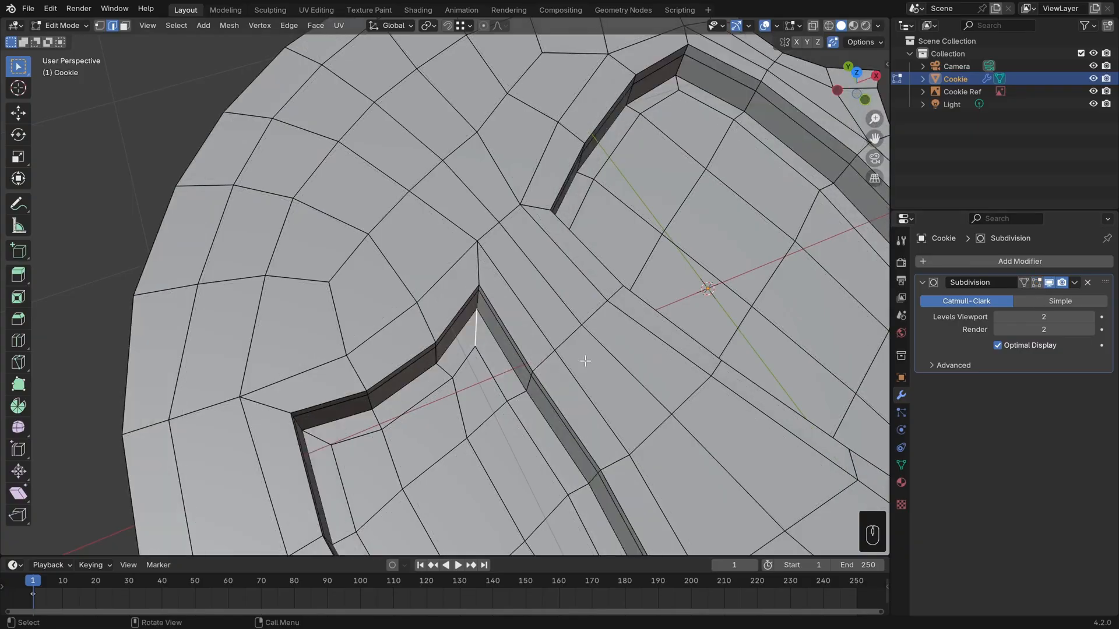
middle_drag(513, 309, 542, 396)
click(477, 317)
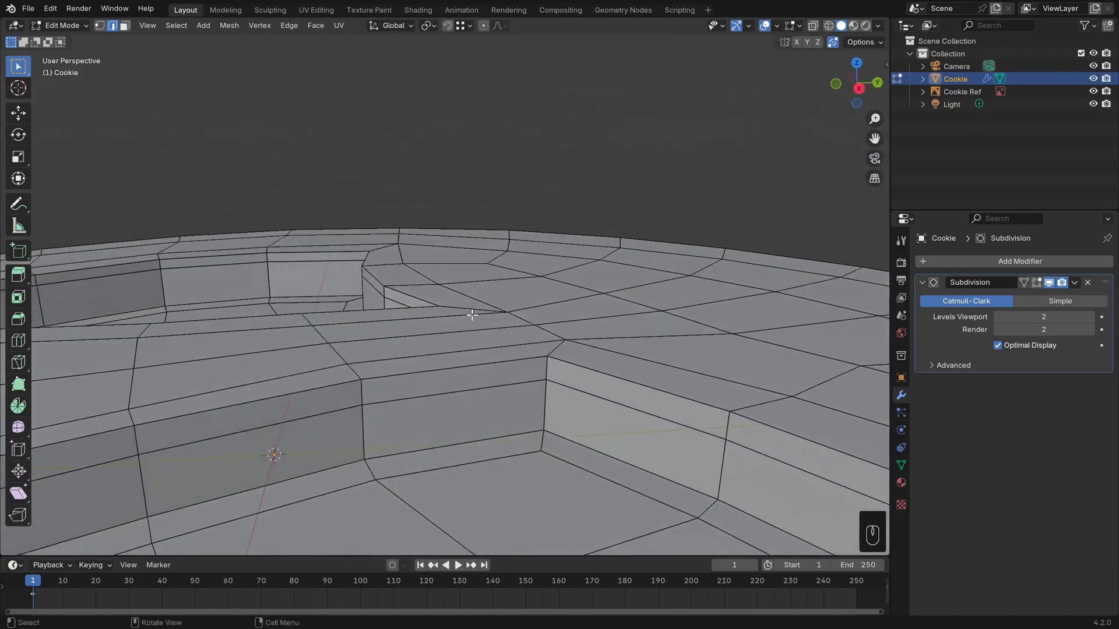
scroll(553, 382, down, 2)
middle_drag(414, 293, 525, 302)
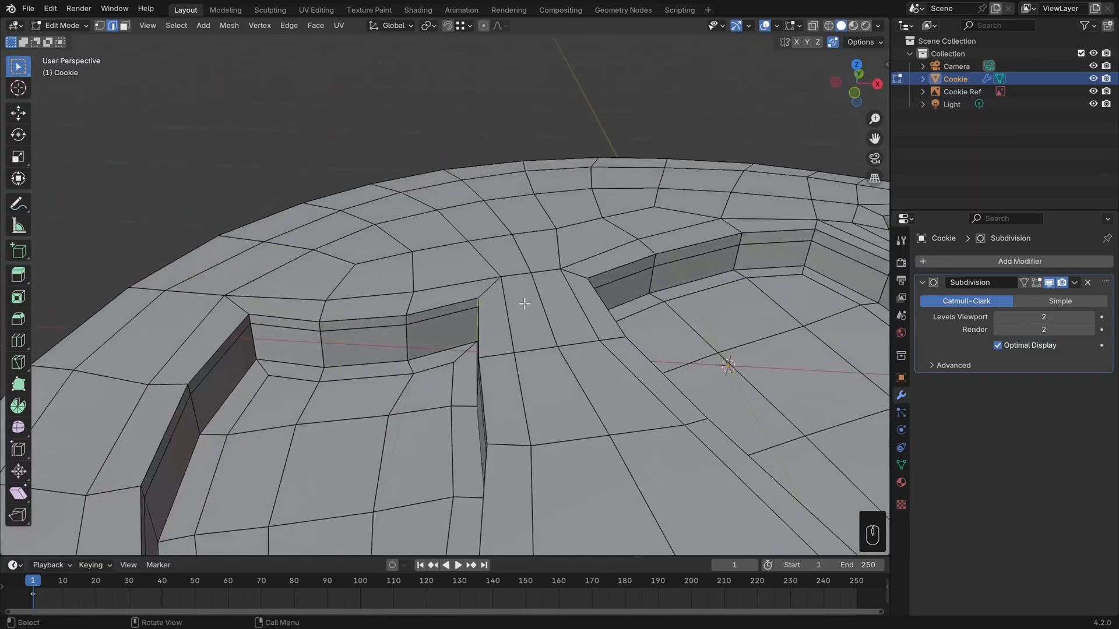
click(1036, 283)
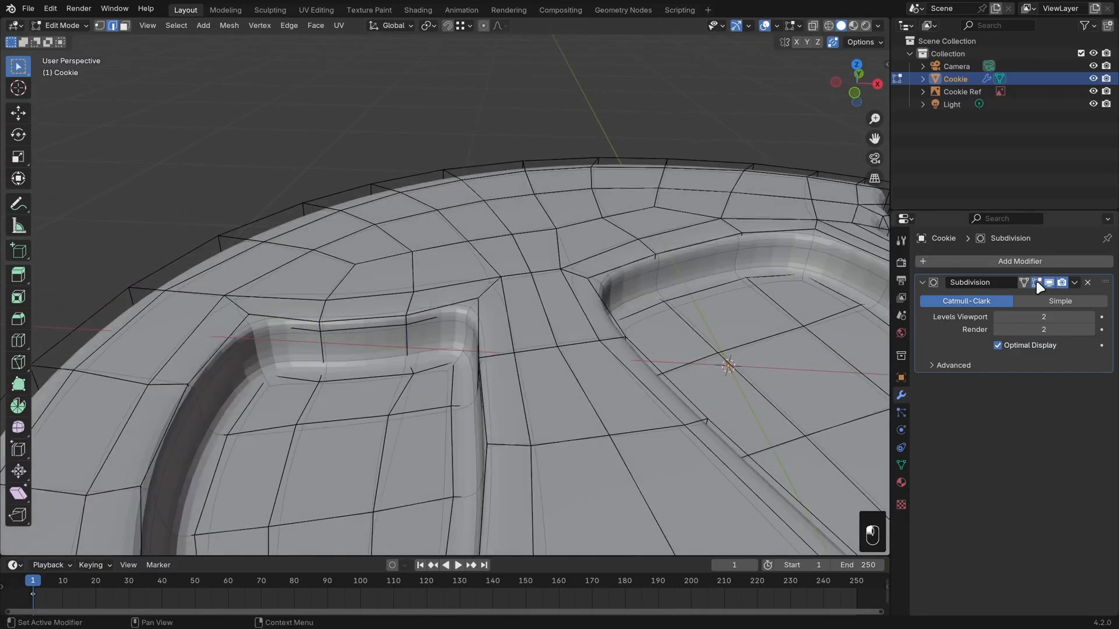
Apply an edge crease of about 0.686 to the selected wall edges at the pointed corners of both recesses.
middle_drag(529, 298, 534, 293)
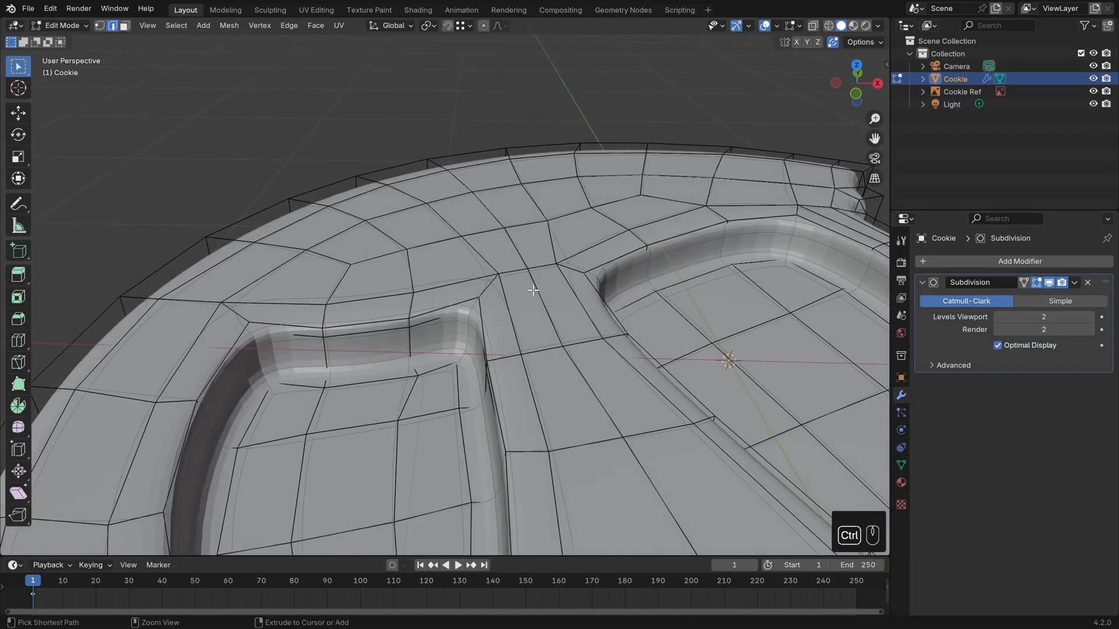
key(ctrl+e)
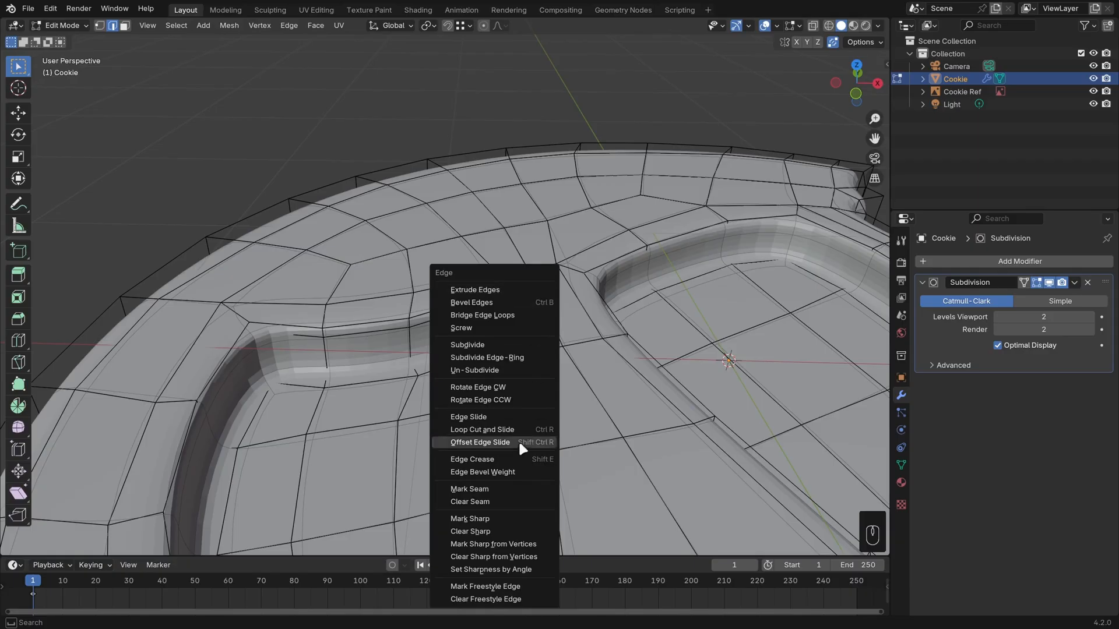
click(509, 459)
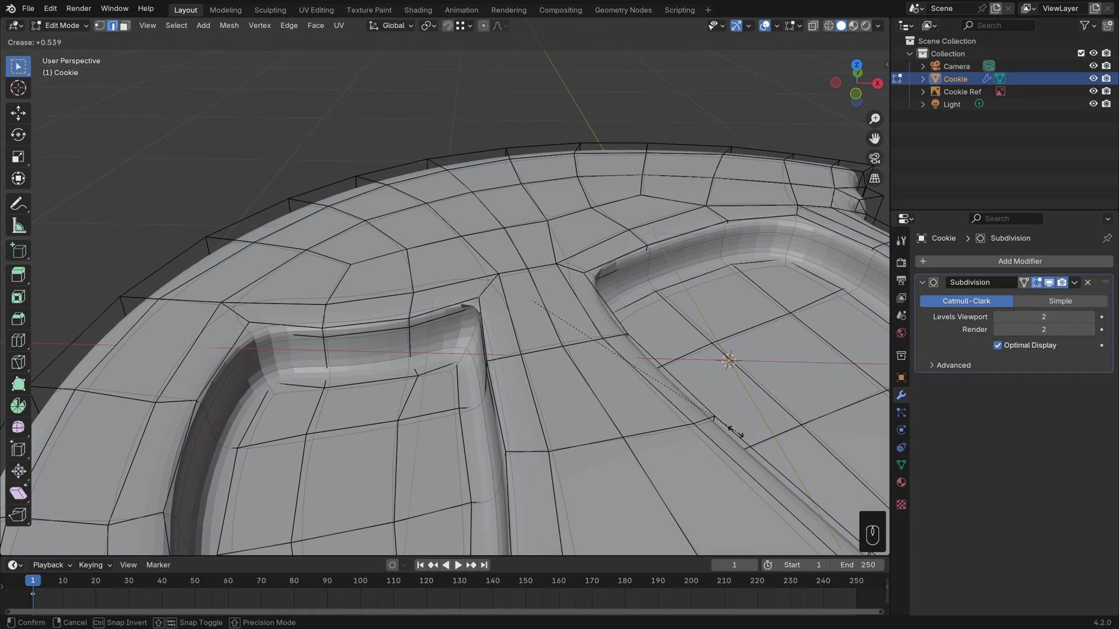
click(759, 444)
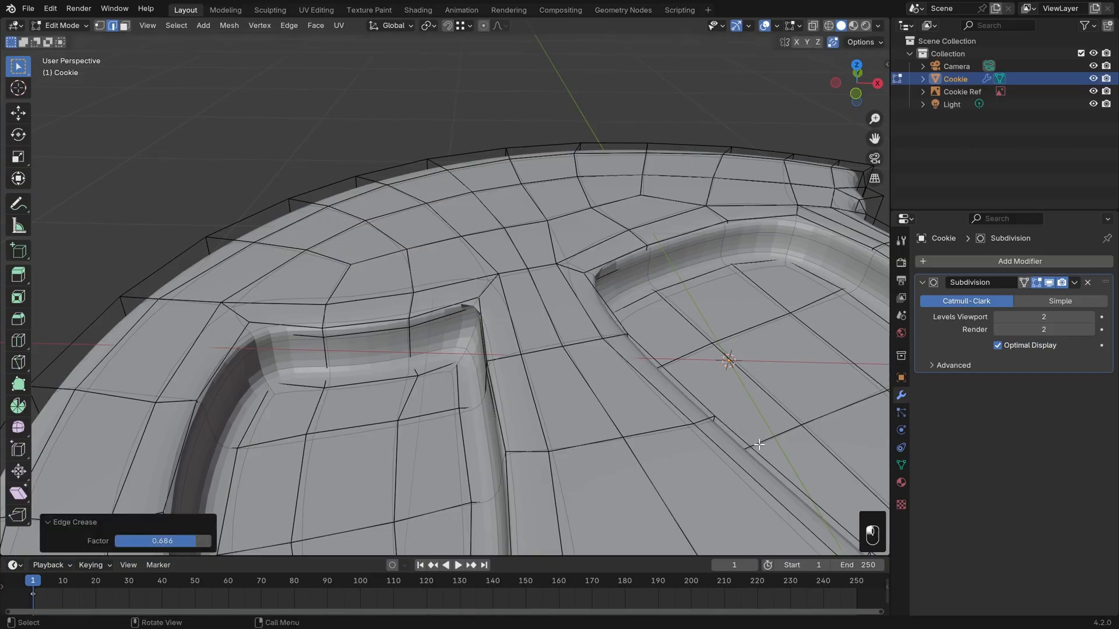
Select the short top-surface edges leading away from both recesses' pointed corners and crease them by about 0.698.
middle_drag(647, 384, 600, 367)
click(552, 347)
shift+click(410, 336)
middle_drag(536, 351, 670, 356)
key(shift+e)
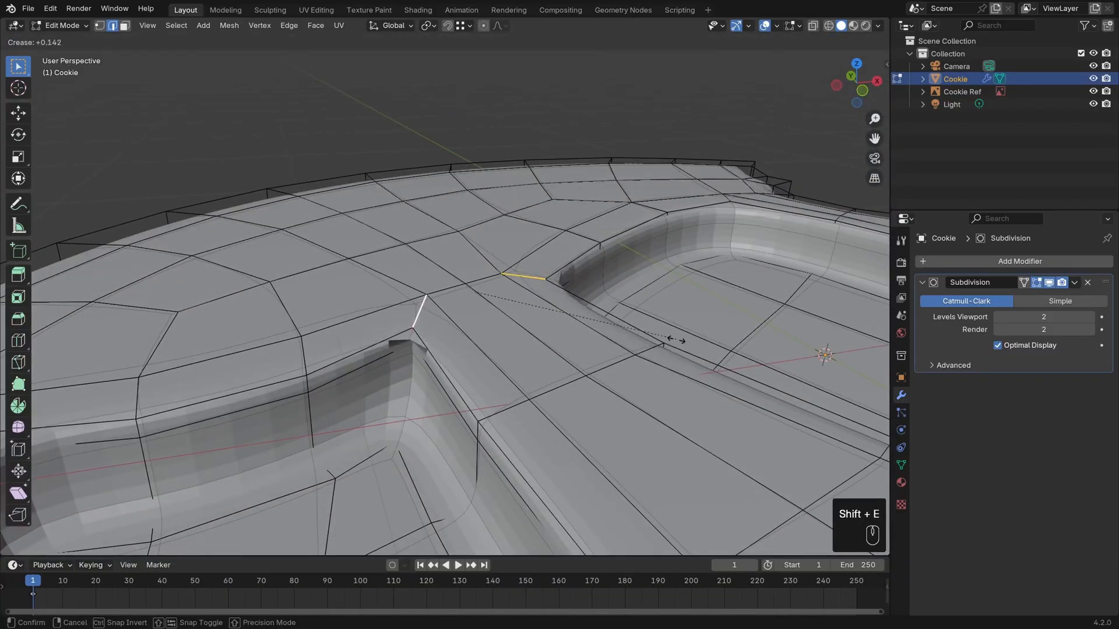
click(770, 353)
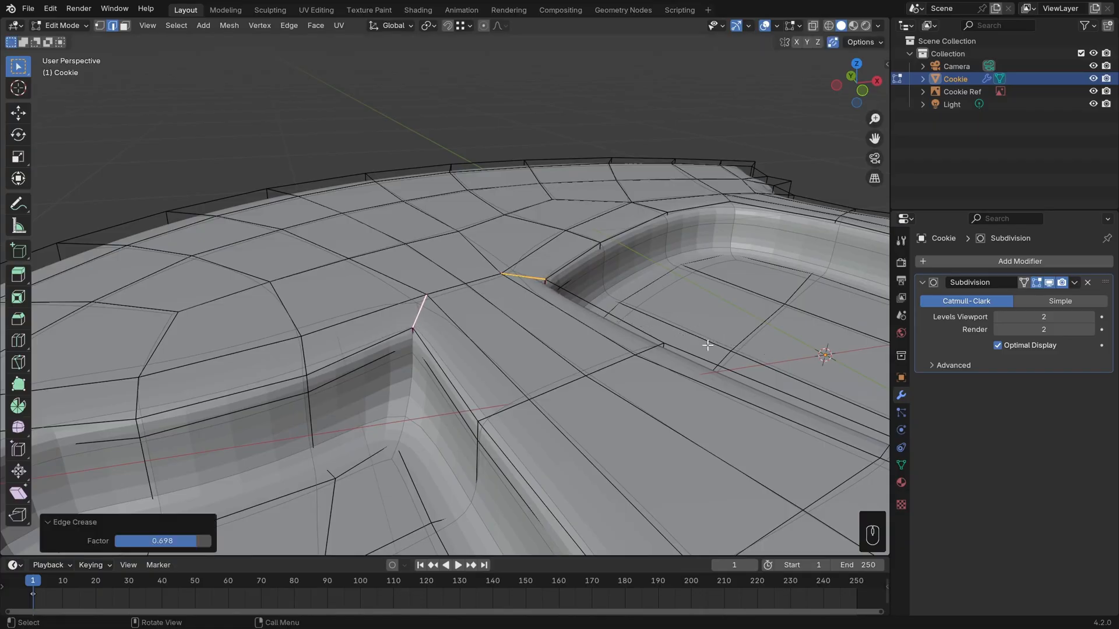
Examine the creased recess corners in Object Mode and return to Edit Mode.
middle_drag(770, 353, 686, 436)
key(Tab)
scroll(582, 395, down, 5)
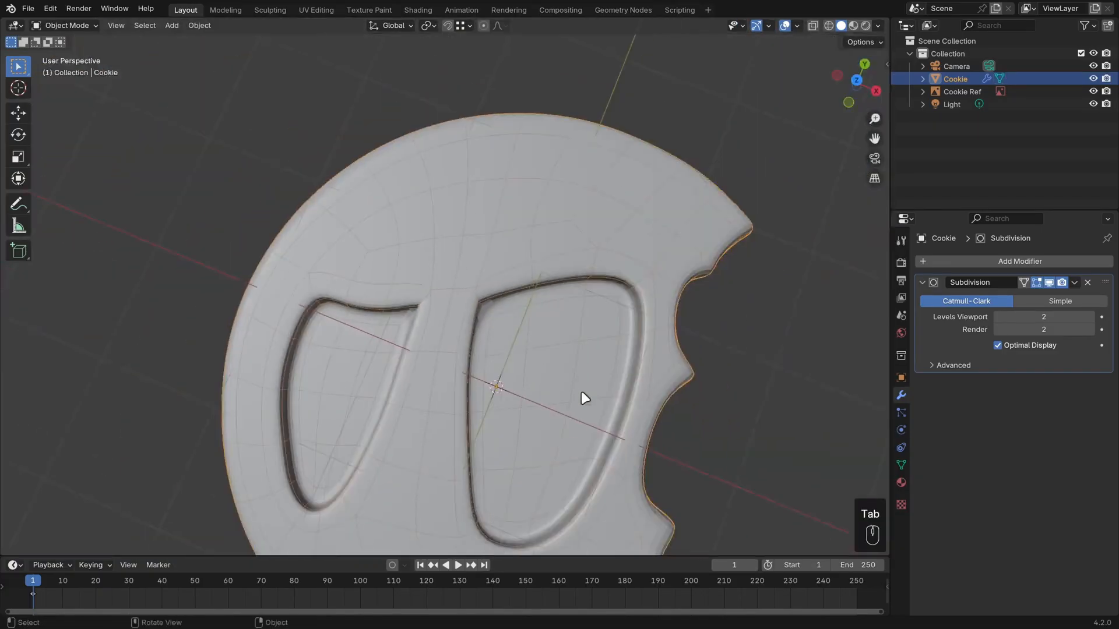
middle_drag(582, 395, 599, 412)
scroll(634, 357, up, 4)
key(Tab)
scroll(579, 328, up, 1)
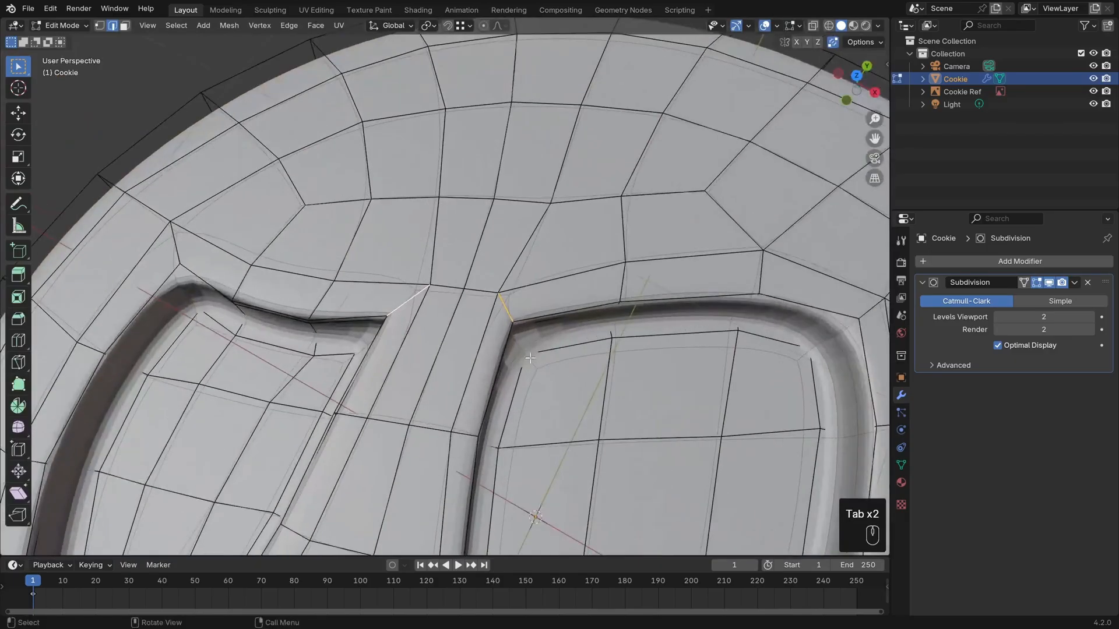
Pick the hidden lower corner edges inside the recesses in wireframe display, return to solid display and crease them by about 0.56.
middle_drag(520, 386, 639, 356)
key(z)
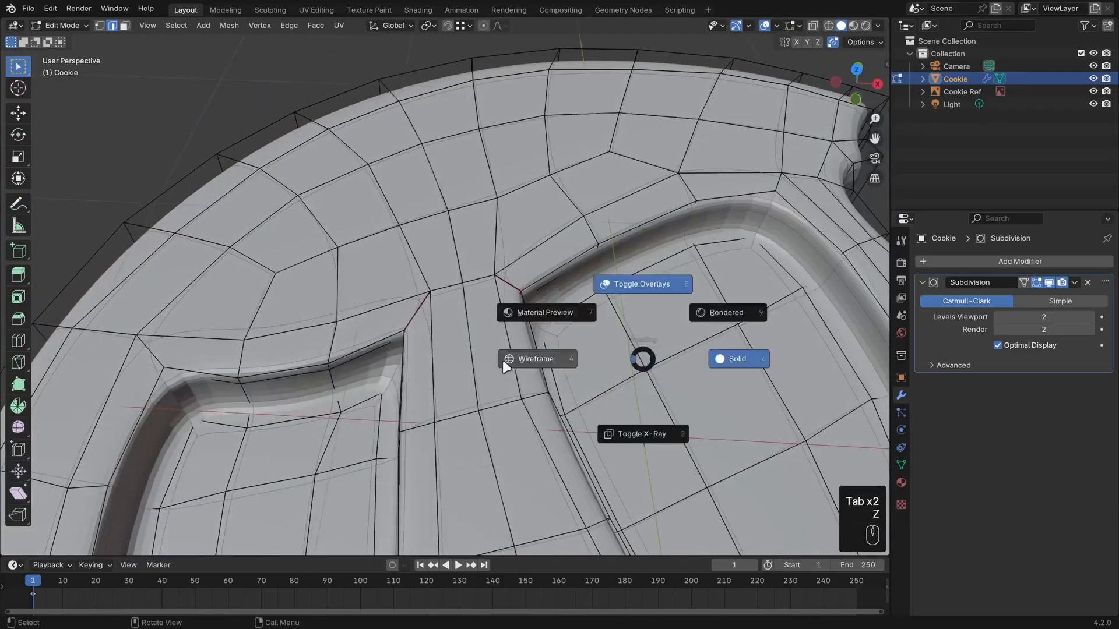
click(505, 367)
mouse_move(506, 371)
middle_down()
mouse_move(559, 337)
mouse_move(614, 328)
mouse_move(592, 373)
mouse_move(516, 370)
mouse_move(712, 413)
middle_up()
shift+click(421, 407)
key(z)
click(547, 393)
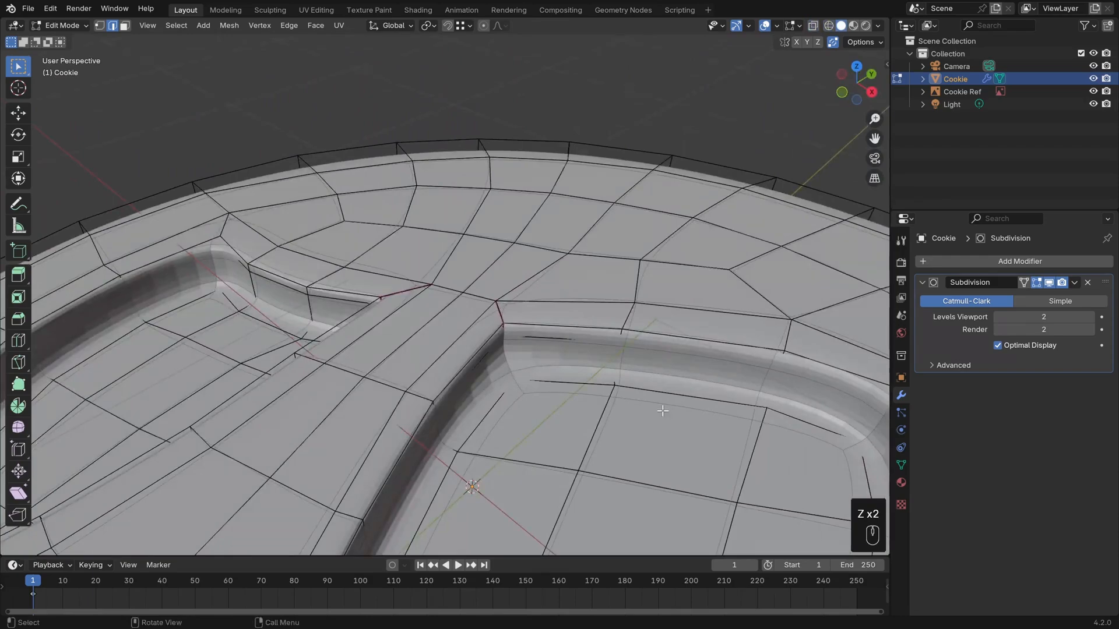
key(shift+e)
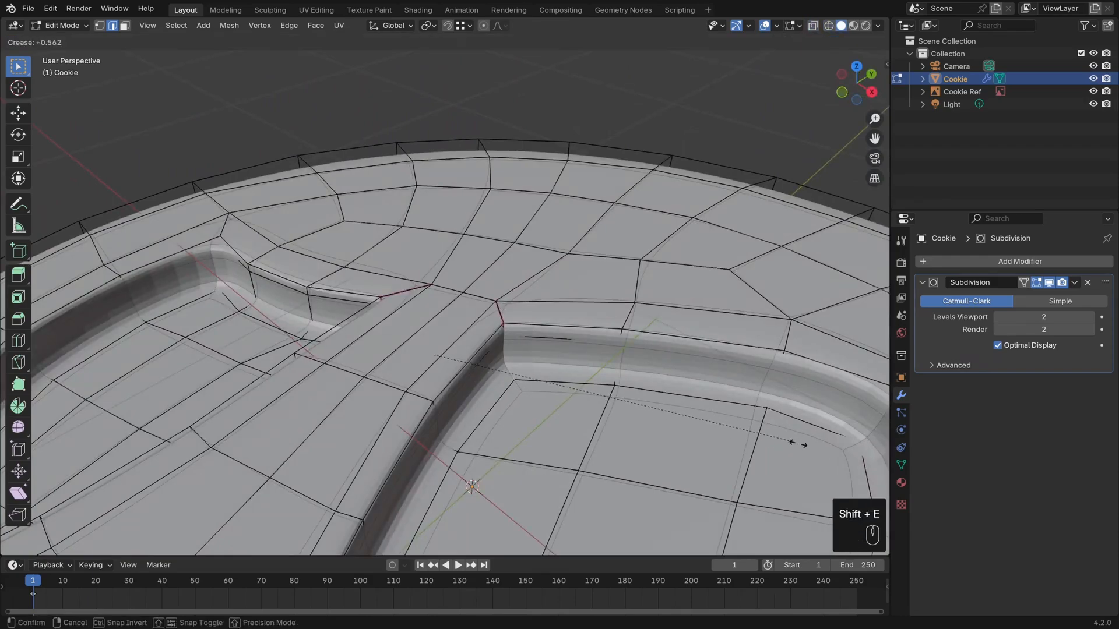
click(769, 434)
Select the long strip of faces below the two recesses as a shortest path and extrude it about 0.167 m into the cookie.
middle_drag(686, 375, 689, 178)
scroll(642, 432, down, 1)
scroll(694, 336, down, 1)
key(3)
click(669, 373)
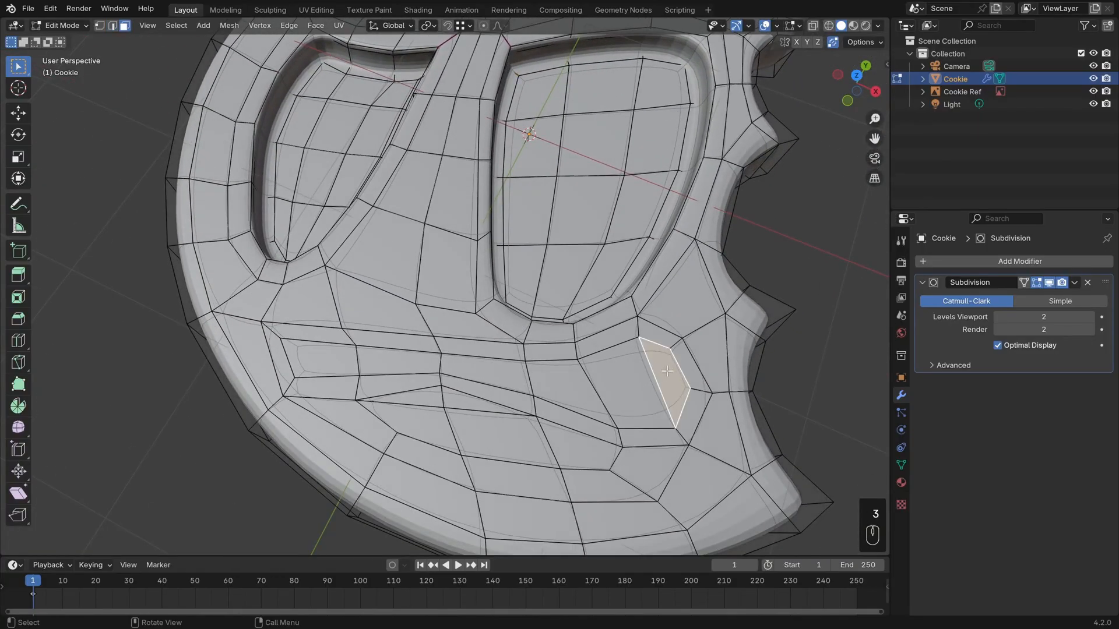
ctrl+click(321, 358)
middle_drag(511, 405, 639, 375)
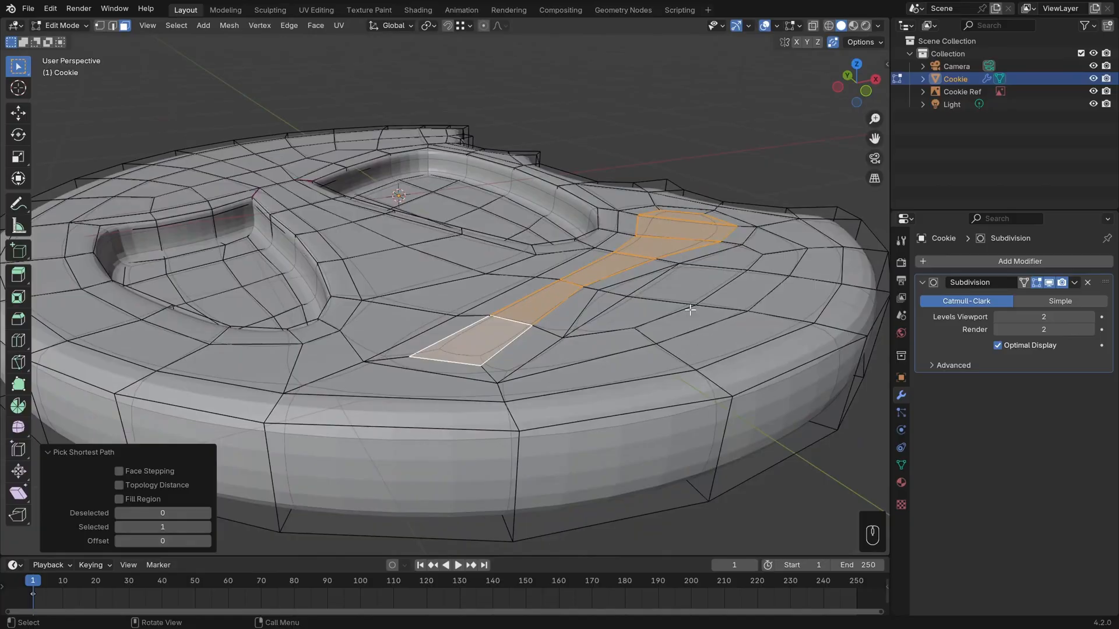
key(e)
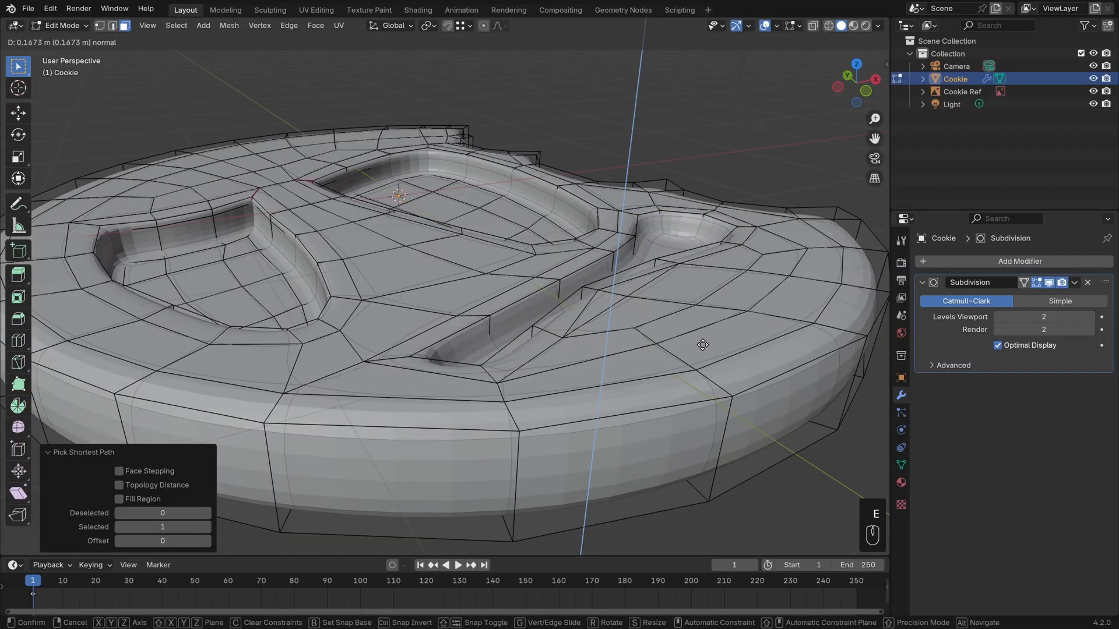
click(703, 345)
Select the corner edges at the narrow end of the long recess and crease them by about 0.556.
middle_drag(693, 344, 767, 332)
scroll(641, 318, up, 1)
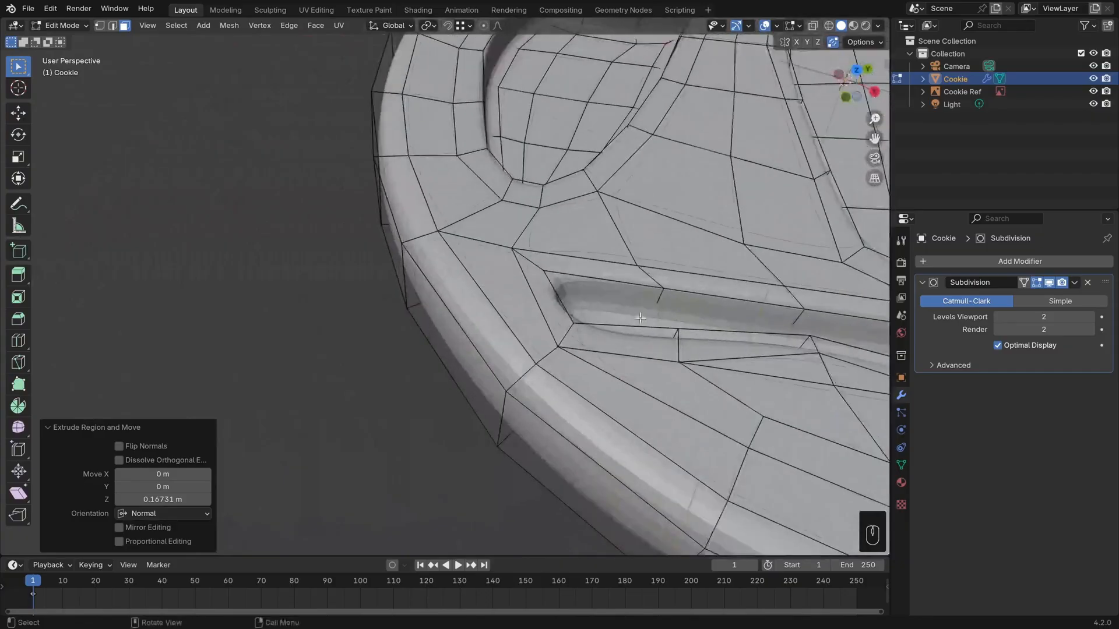
middle_drag(640, 318, 540, 311)
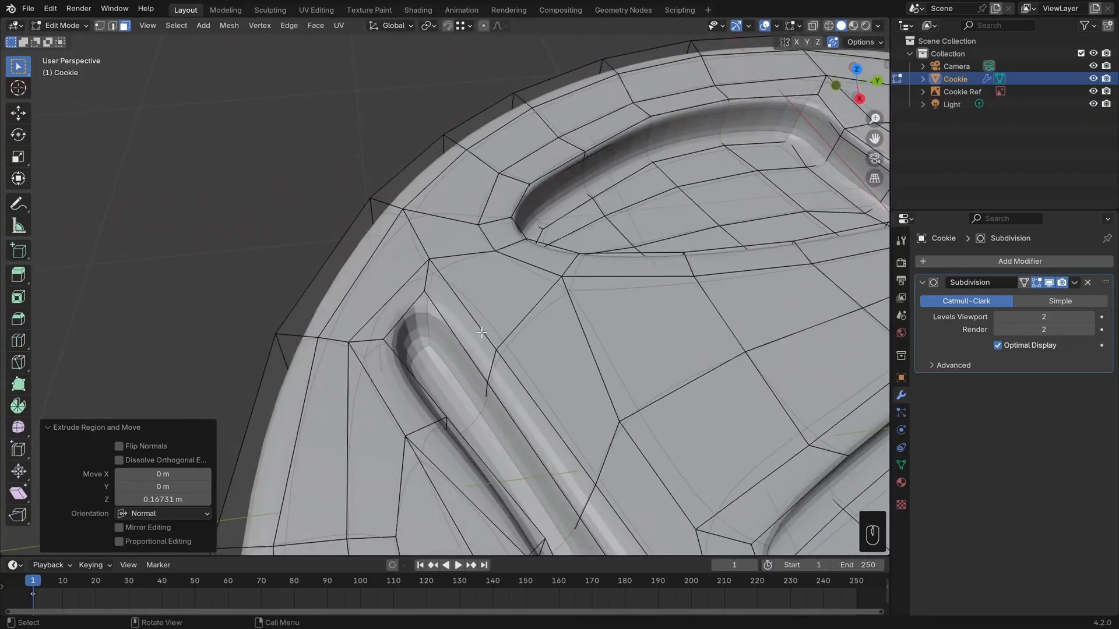
key(2)
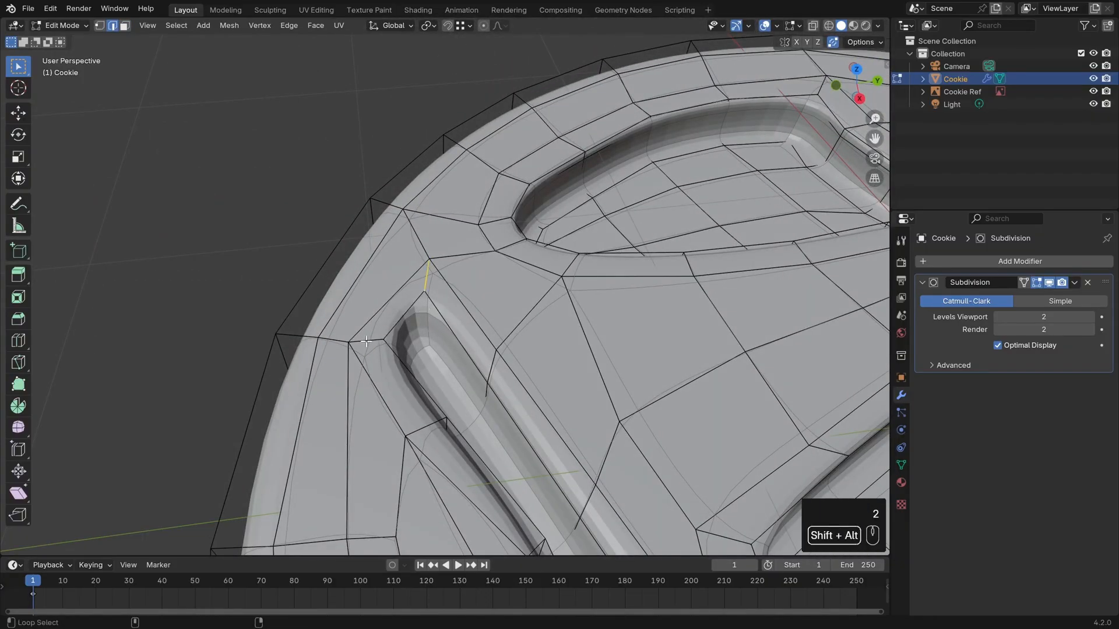
alt+shift+click(369, 341)
key(z)
key(z)
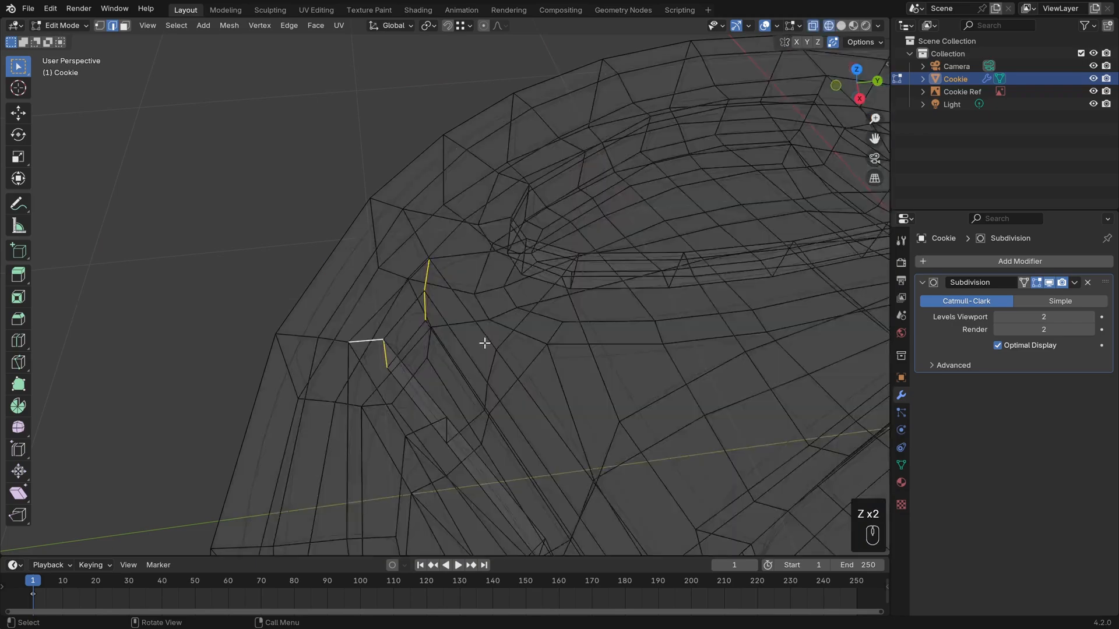
mouse_move(485, 343)
middle_down()
mouse_move(445, 305)
mouse_move(422, 327)
middle_up()
key(z)
middle_drag(557, 325, 586, 331)
key(shift+e)
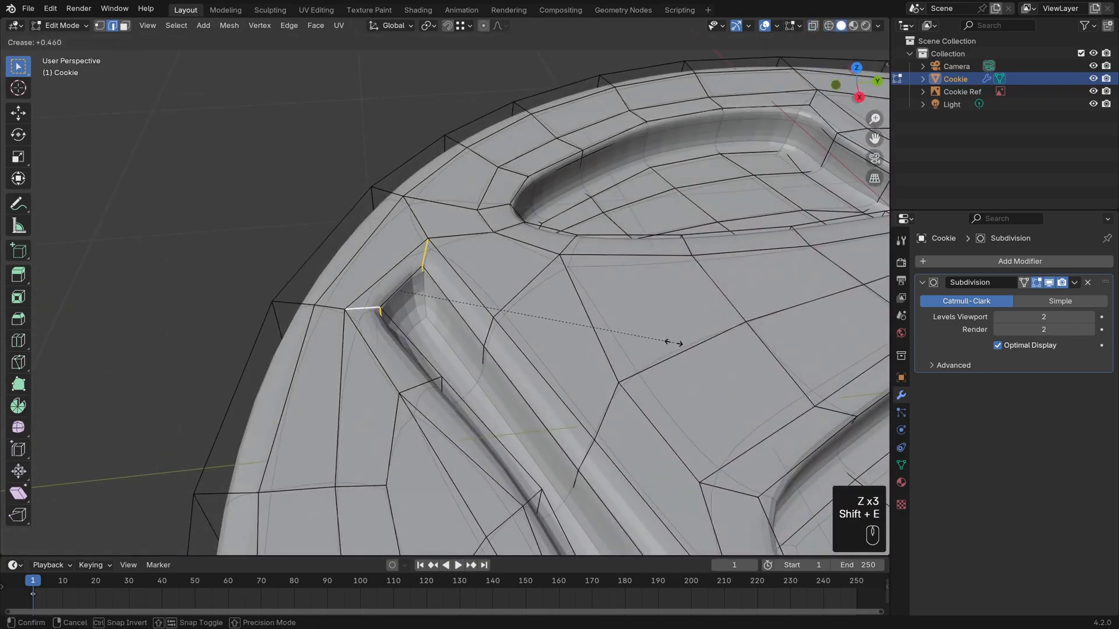
click(692, 342)
Add two loop cuts around the long recess's wall, the first slid by 0.427 and the second by about -0.36, and clear the selection.
mouse_move(612, 339)
middle_down()
mouse_move(586, 324)
mouse_move(608, 329)
middle_up()
key(ctrl+r)
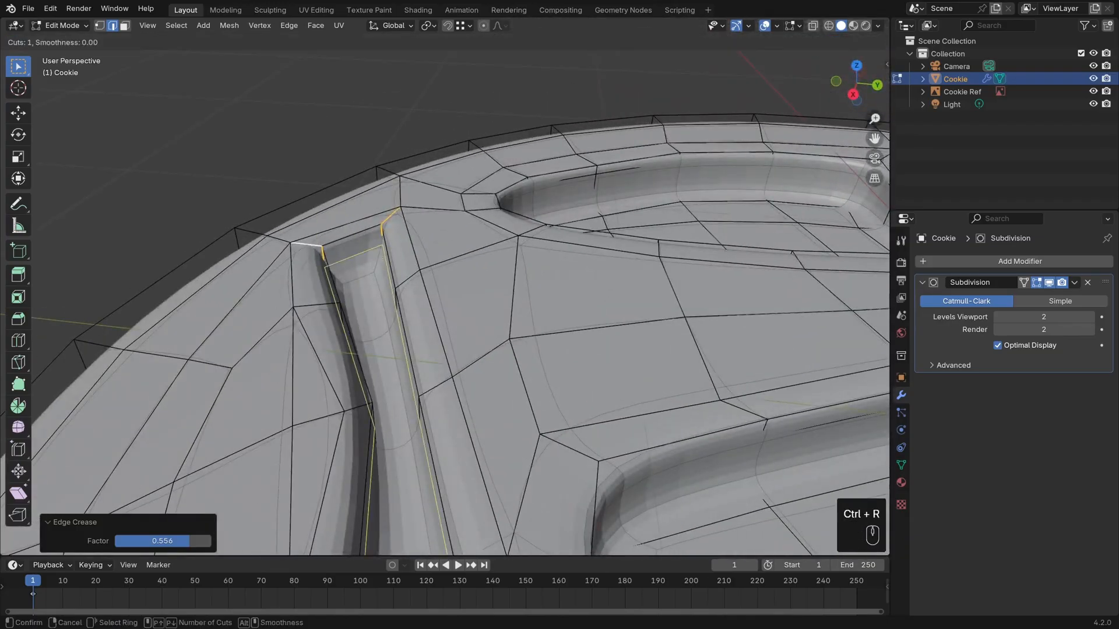
click(373, 247)
click(376, 251)
key(ctrl+r)
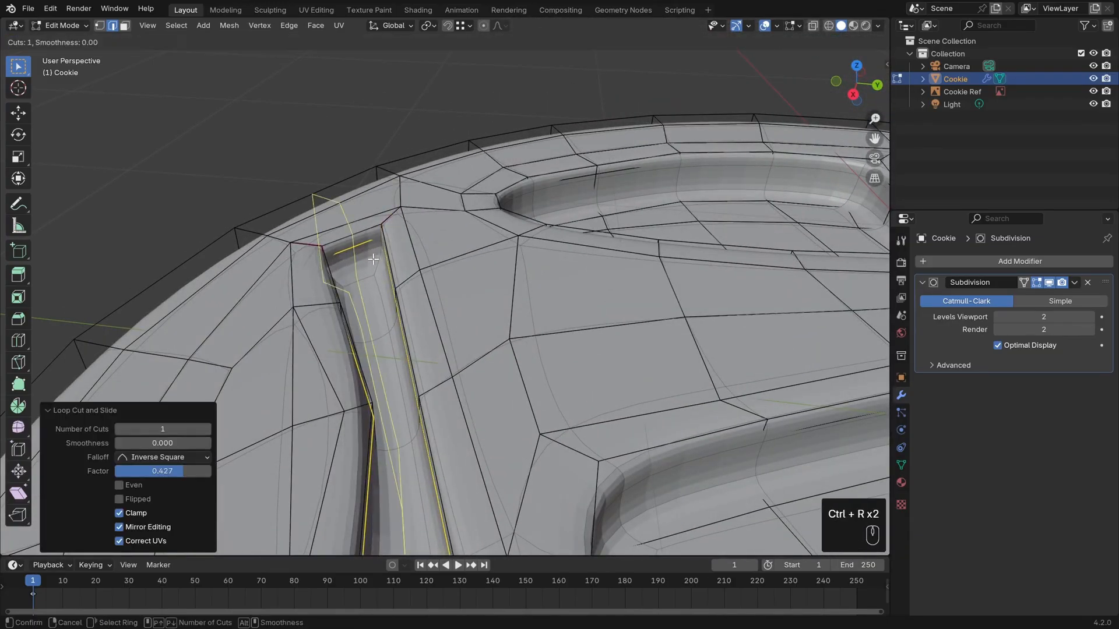
click(381, 260)
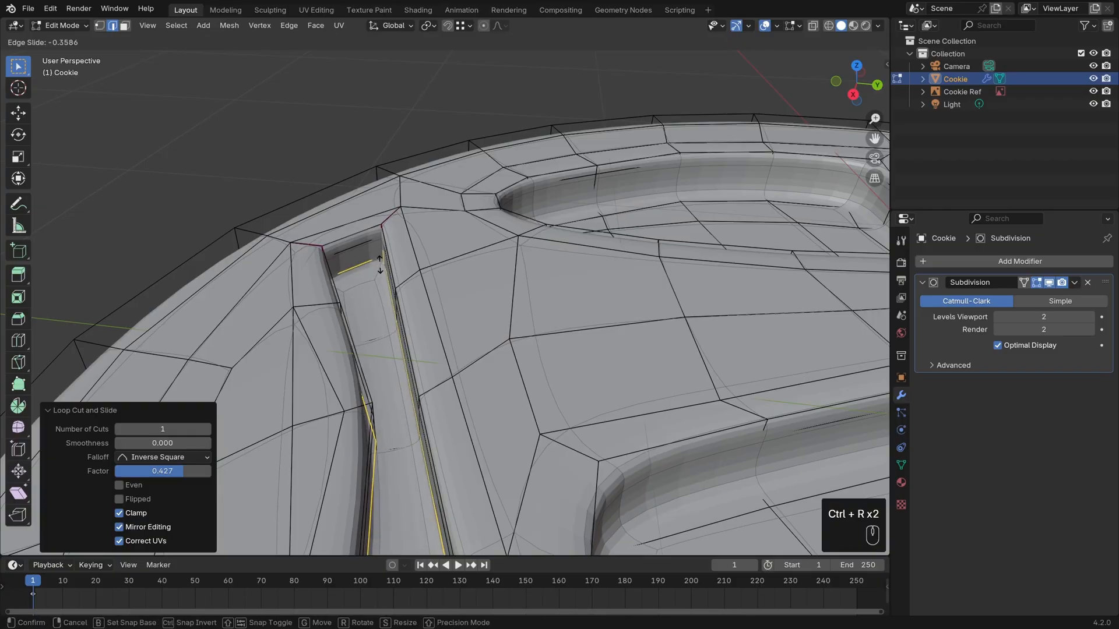
click(380, 267)
scroll(428, 311, down, 5)
middle_drag(428, 311, 379, 386)
scroll(602, 384, up, 1)
key(alt+a)
Examine the cookie and its three smoothed recesses in Object Mode.
middle_drag(602, 384, 650, 419)
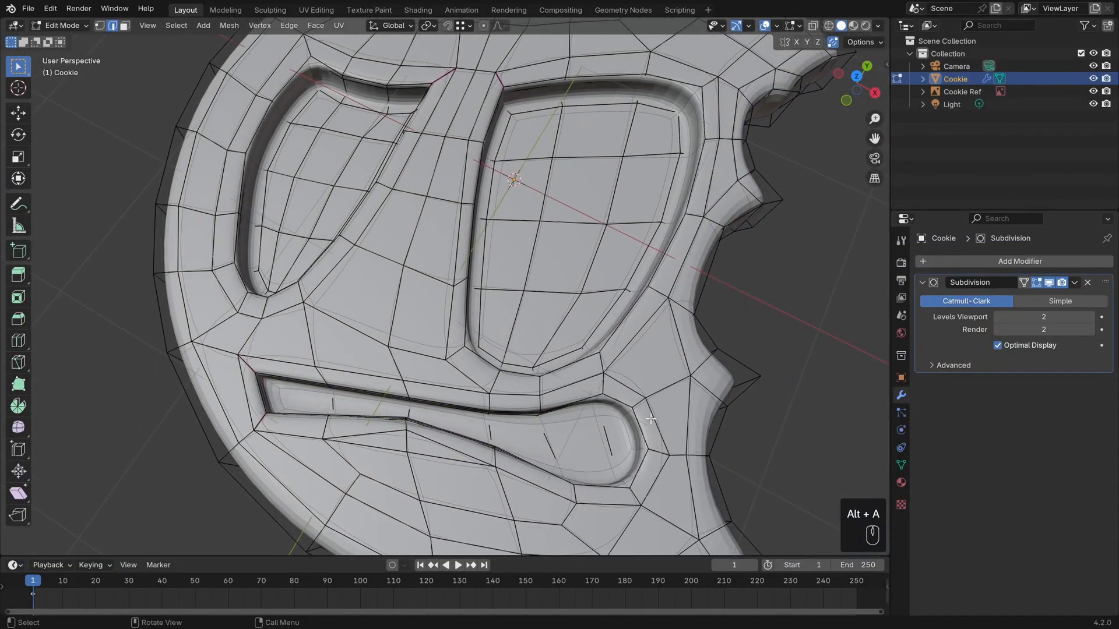
key(Tab)
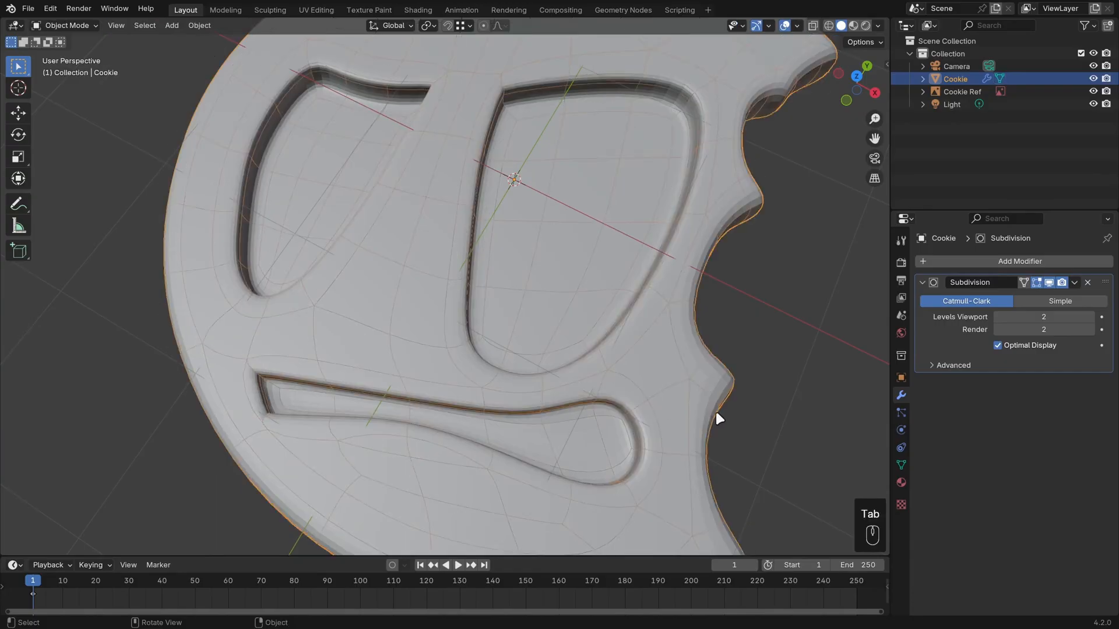
key(alt+a)
shift+middle_drag(718, 409, 654, 380)
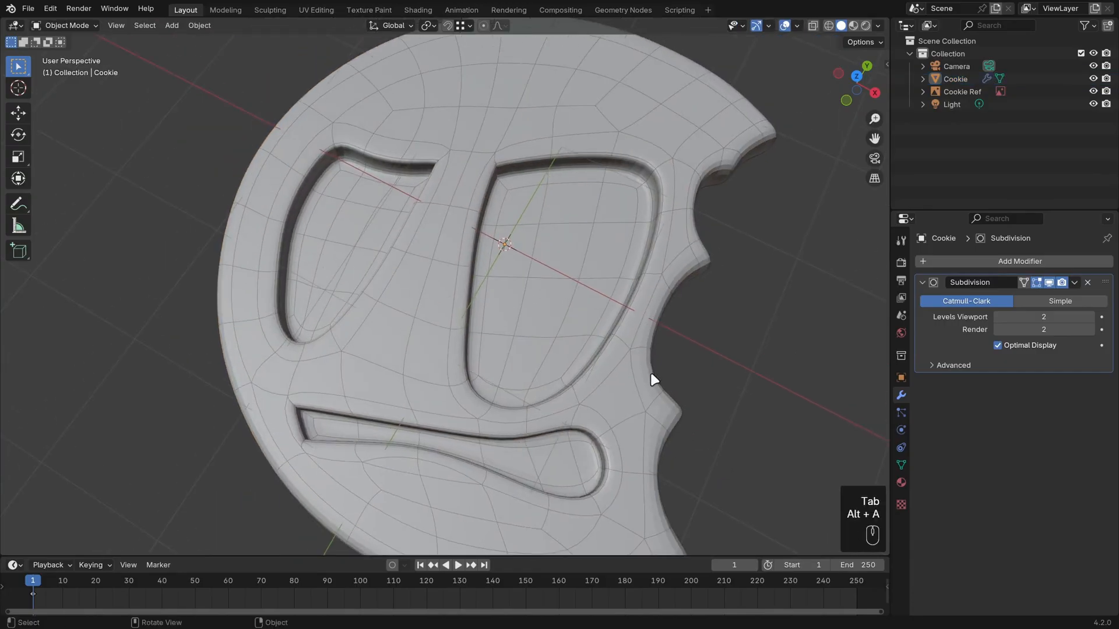
click(652, 377)
middle_drag(666, 450, 617, 394)
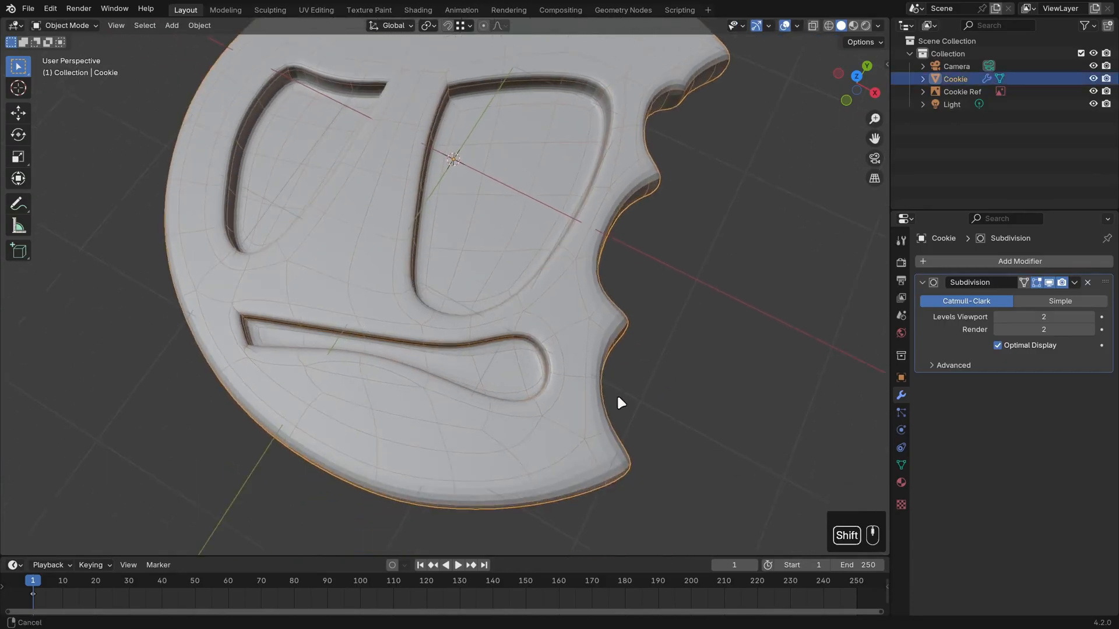
Add a loop cut along the cookie's outer rim in Edit Mode, with Even and Flipped sliding and a factor of about -0.606.
key(Tab)
middle_drag(707, 445, 617, 359)
scroll(612, 367, up, 1)
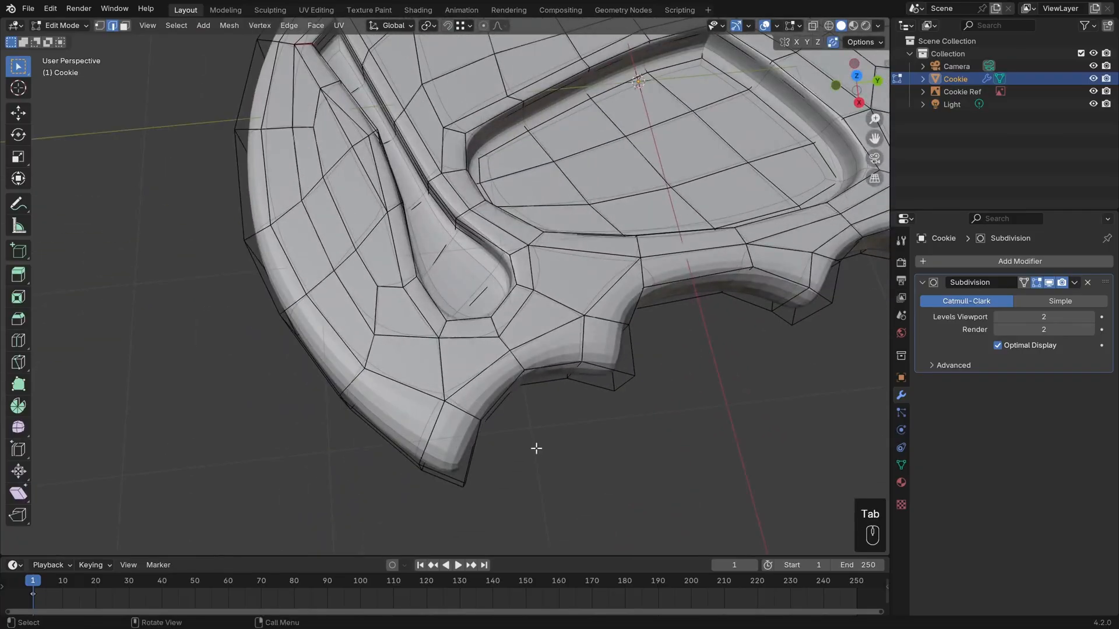
key(ctrl+r)
click(475, 447)
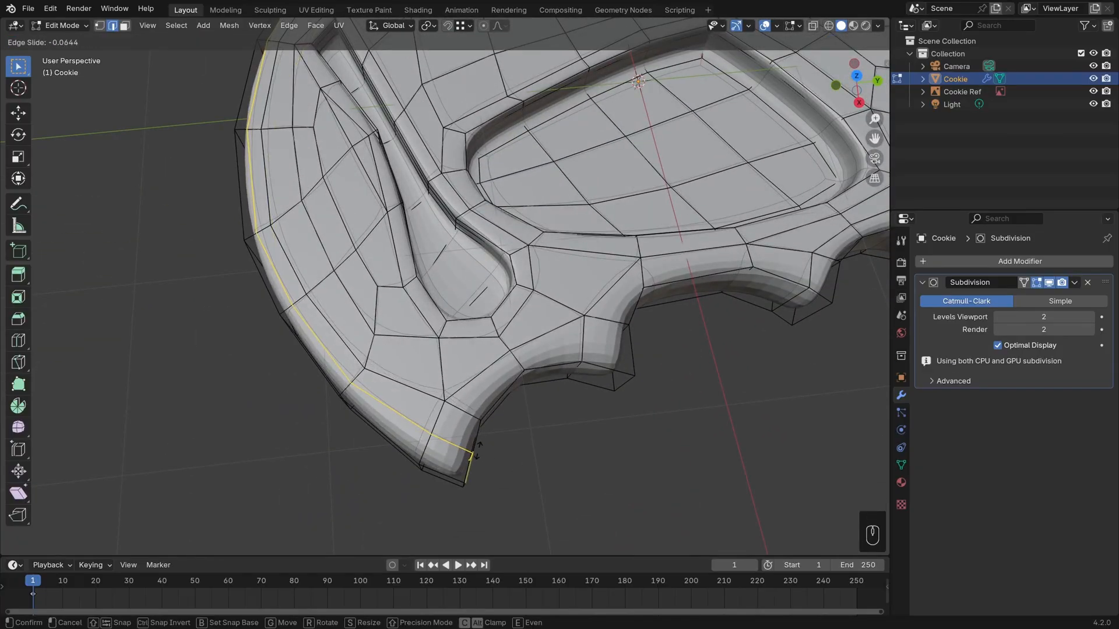
key(e)
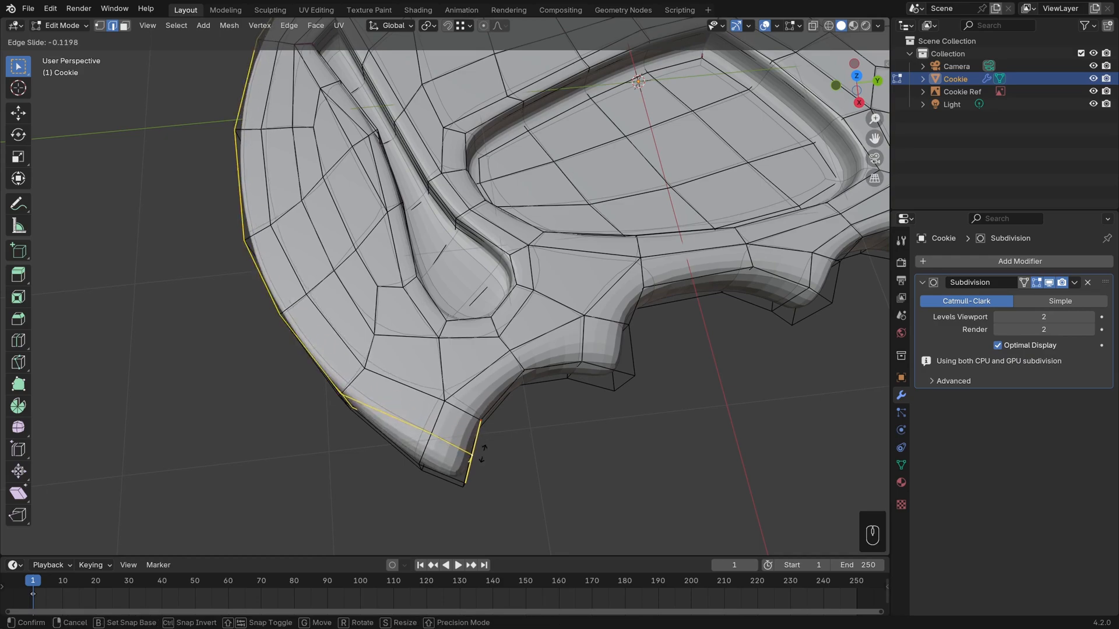
key(f)
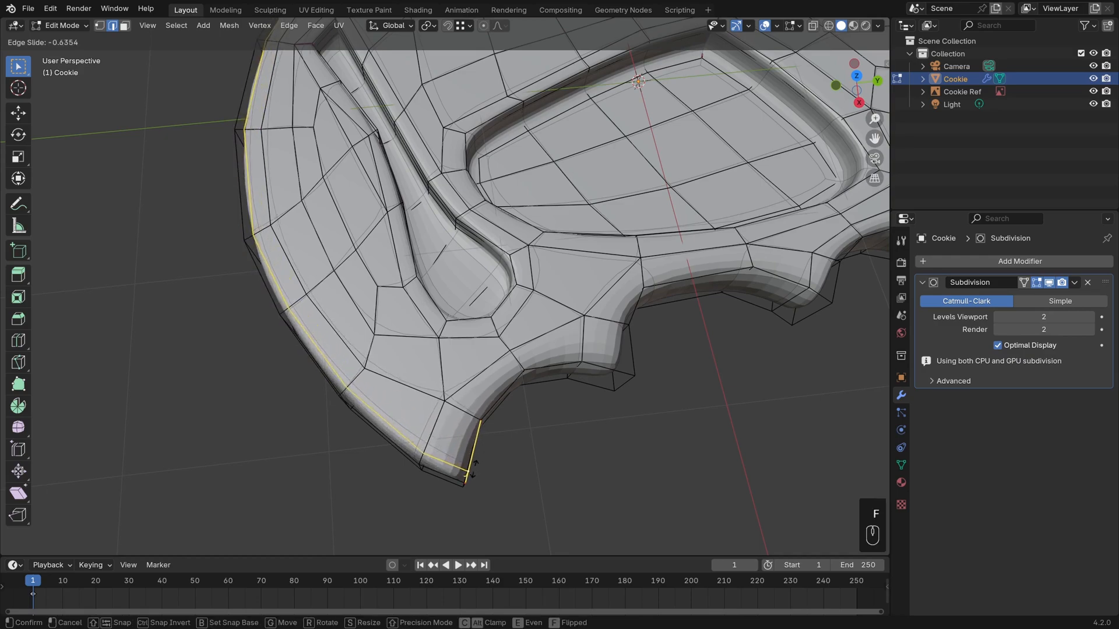
click(472, 467)
Add an even loop cut following the lowest scallop of the bite, slid toward its edge by a factor of about 0.540.
middle_drag(602, 467, 557, 413)
scroll(542, 446, up, 2)
key(ctrl+r)
click(455, 399)
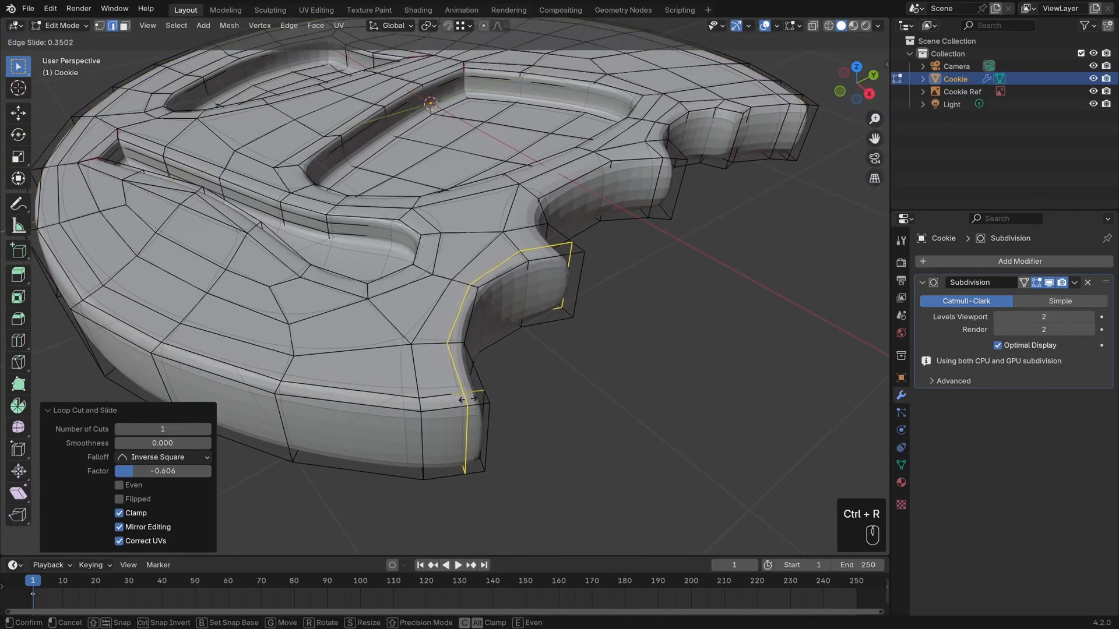
key(e)
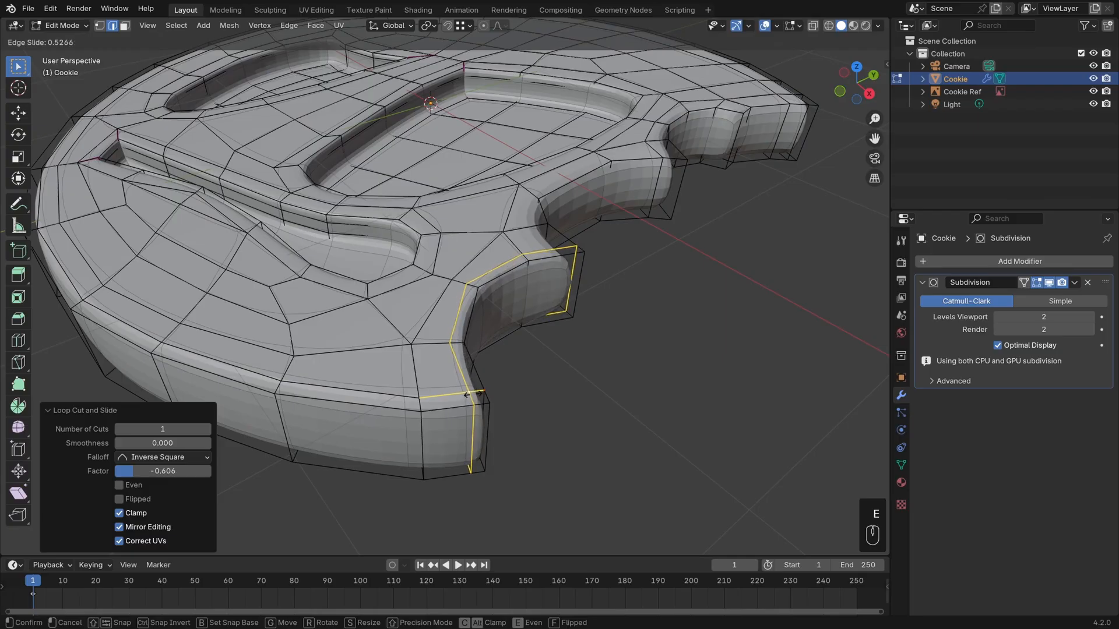
click(473, 395)
Add an even loop cut along the bite's second scallop, slid toward its edge by a factor of about 0.586.
shift+middle_drag(659, 326, 583, 361)
middle_drag(582, 361, 542, 393)
scroll(539, 387, up, 2)
key(ctrl+r)
click(424, 349)
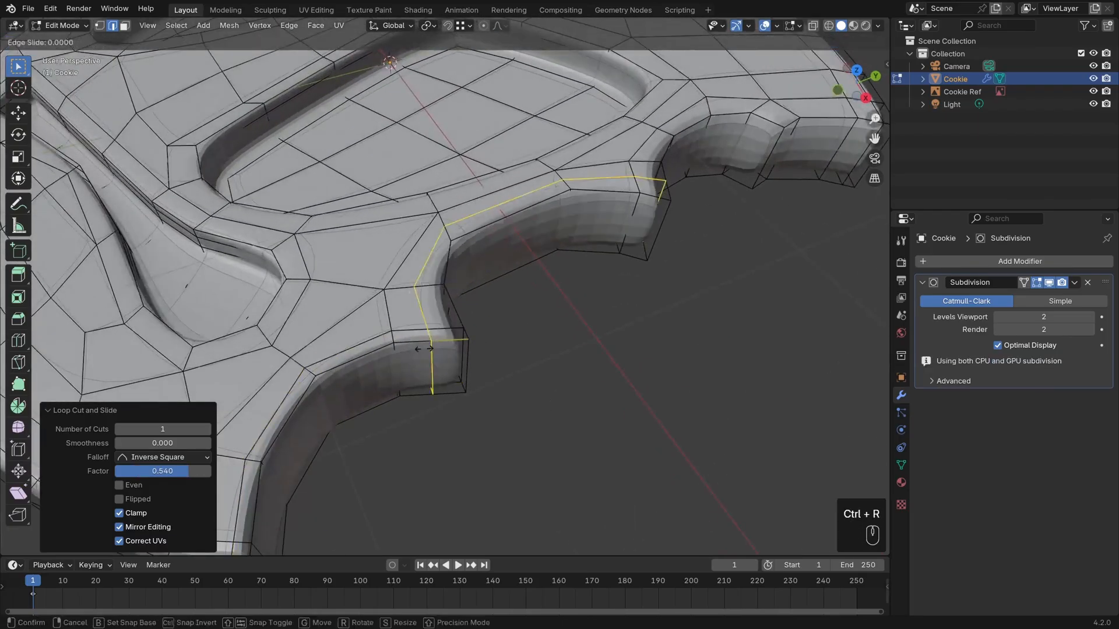
key(e)
click(446, 345)
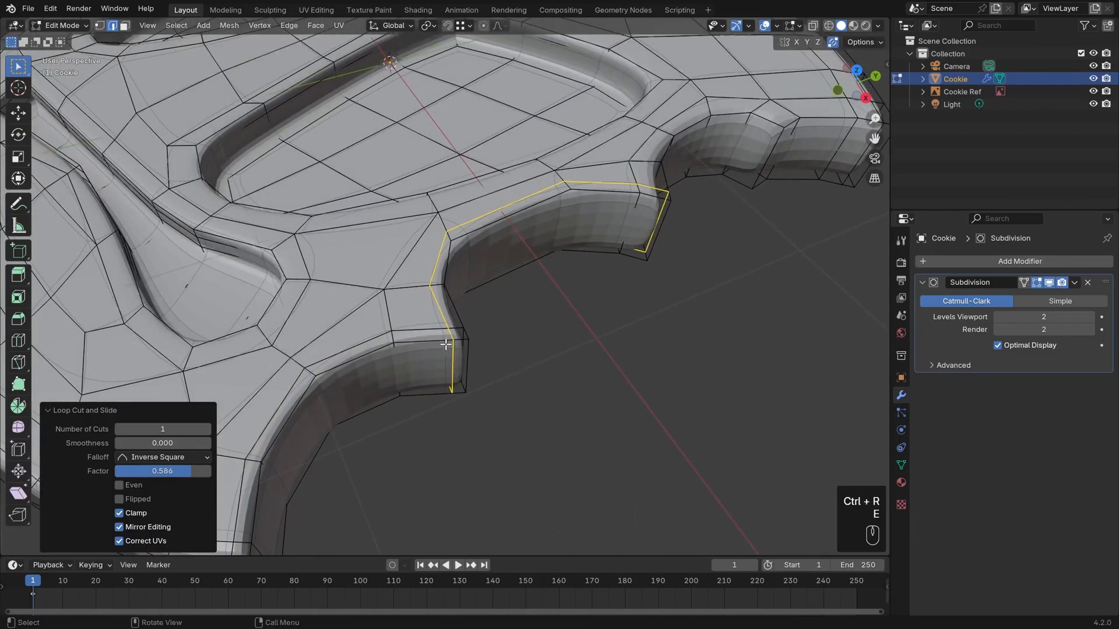
Add an even loop cut along the bite's third scallop, slid toward its edge by a factor of about 0.330.
mouse_move(445, 345)
middle_down()
mouse_move(529, 369)
mouse_move(455, 324)
middle_up()
key(ctrl+r)
click(454, 324)
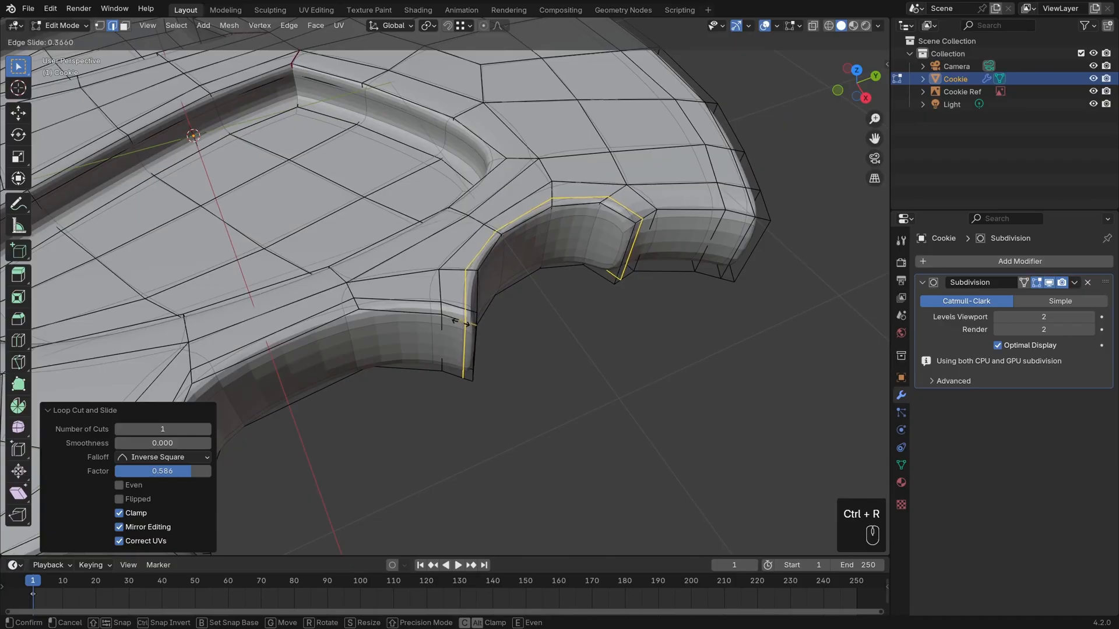
click(460, 322)
Try to add a loop cut along the bite's topmost scallop with a slide factor of about -0.533, and undo it.
middle_drag(723, 280, 535, 201)
key(ctrl+r)
click(535, 201)
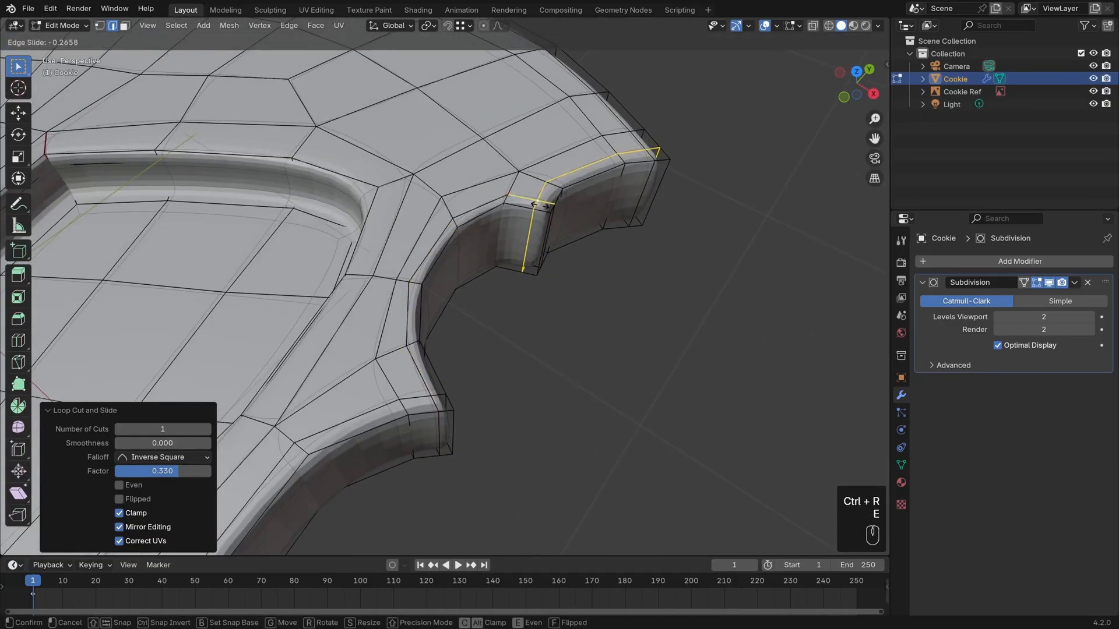
click(527, 207)
middle_drag(528, 207, 613, 220)
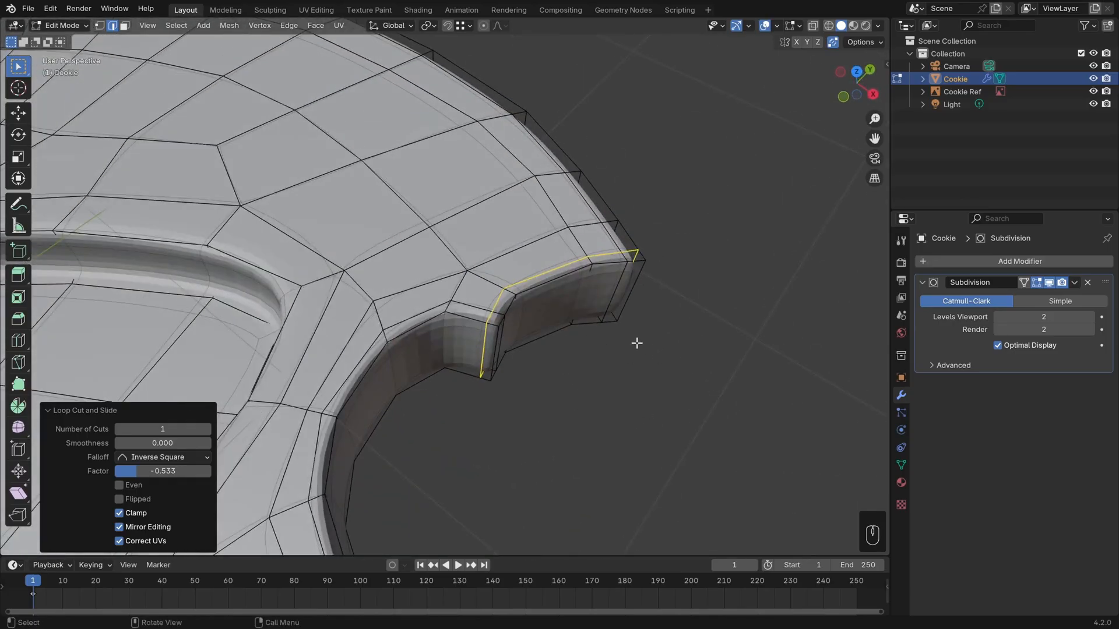
key(ctrl+z)
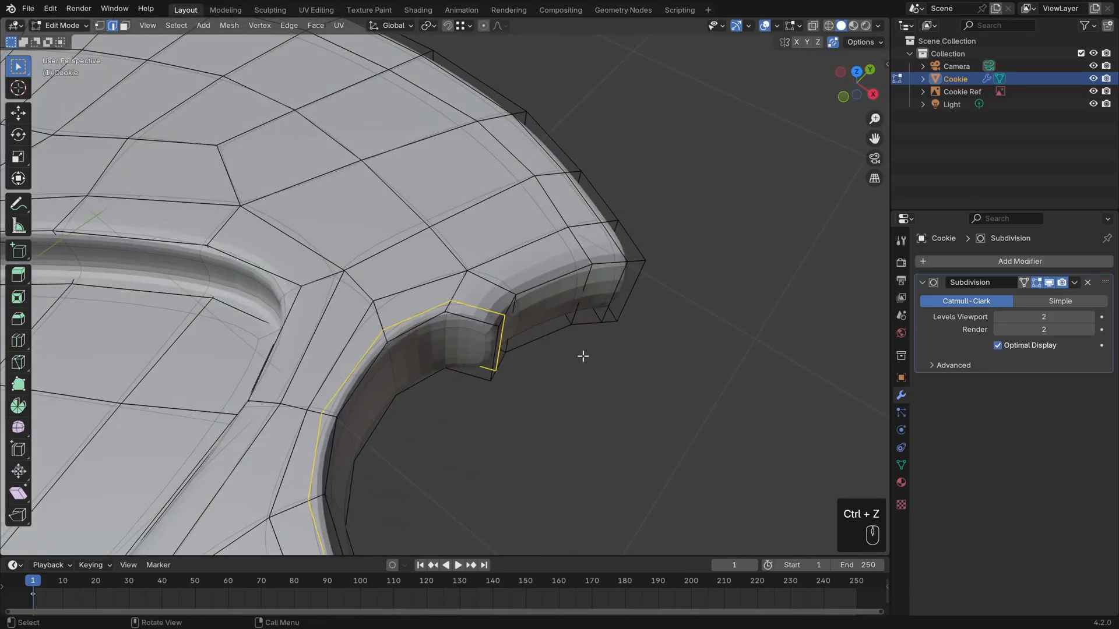
Clear the selection and crease the upper edge loop of the bite's topmost scallop by about 0.510.
middle_drag(582, 355, 582, 352)
key(alt+a)
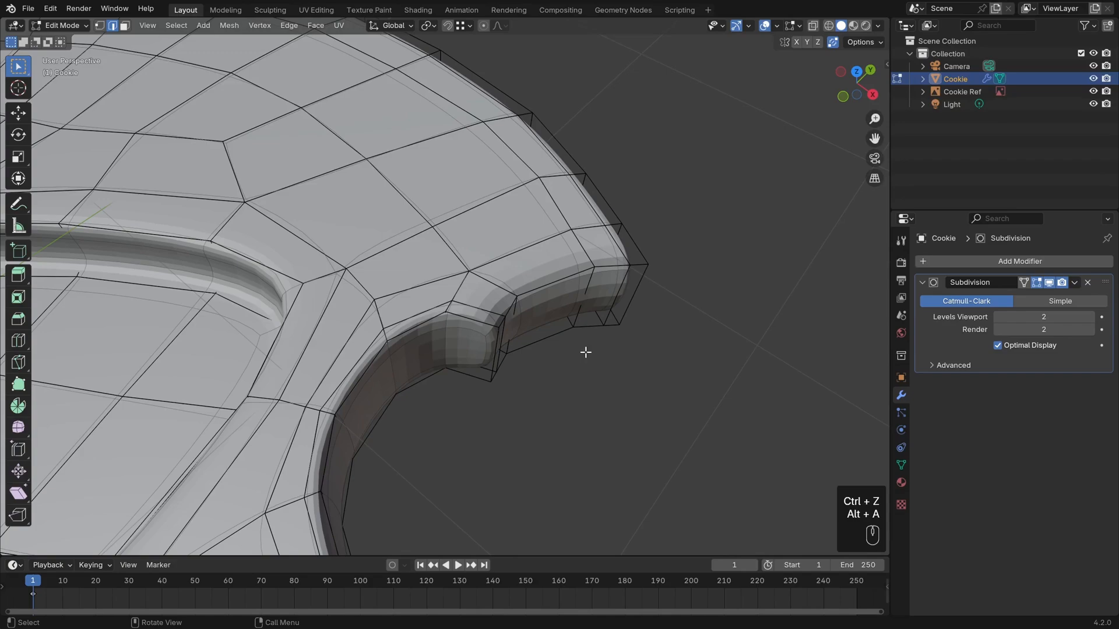
alt+click(555, 278)
middle_drag(694, 392, 672, 350)
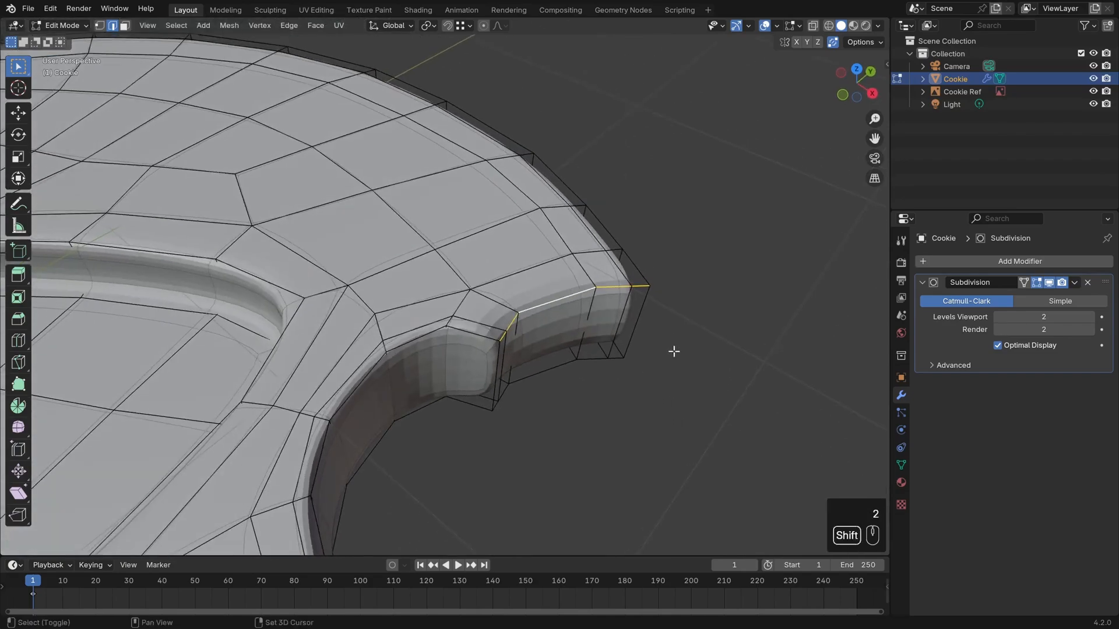
key(shift+e)
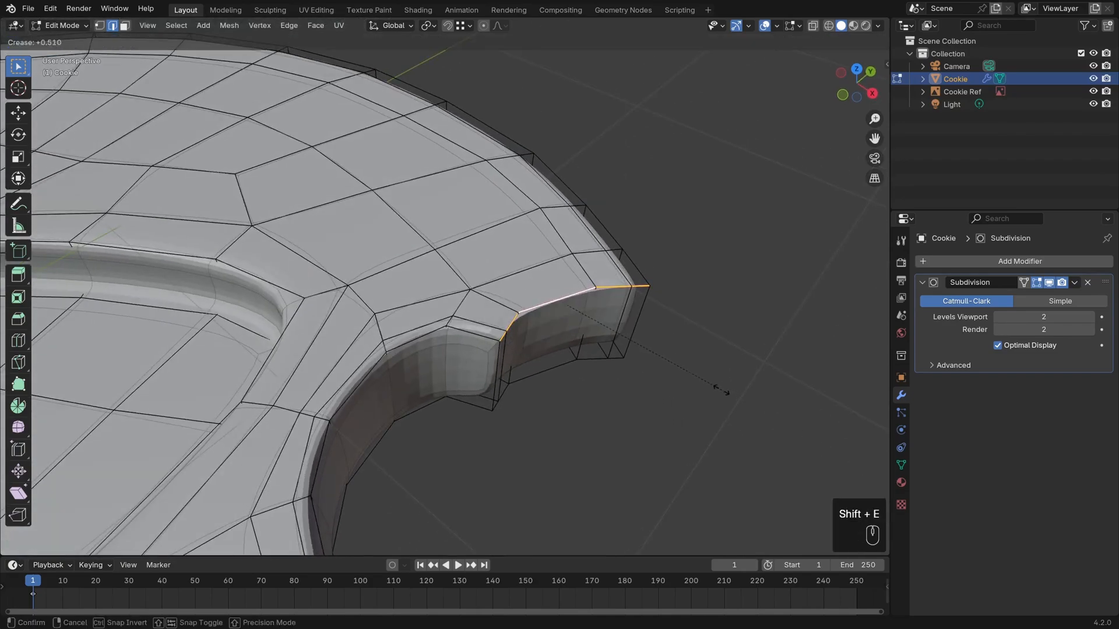
click(11, 474)
Check the topmost scallop in Object Mode, undo its crease and reapply it at about 0.517.
key(Tab)
middle_drag(571, 334, 655, 357)
key(Tab)
key(ctrl+z)
key(ctrl+z)
key(ctrl+z)
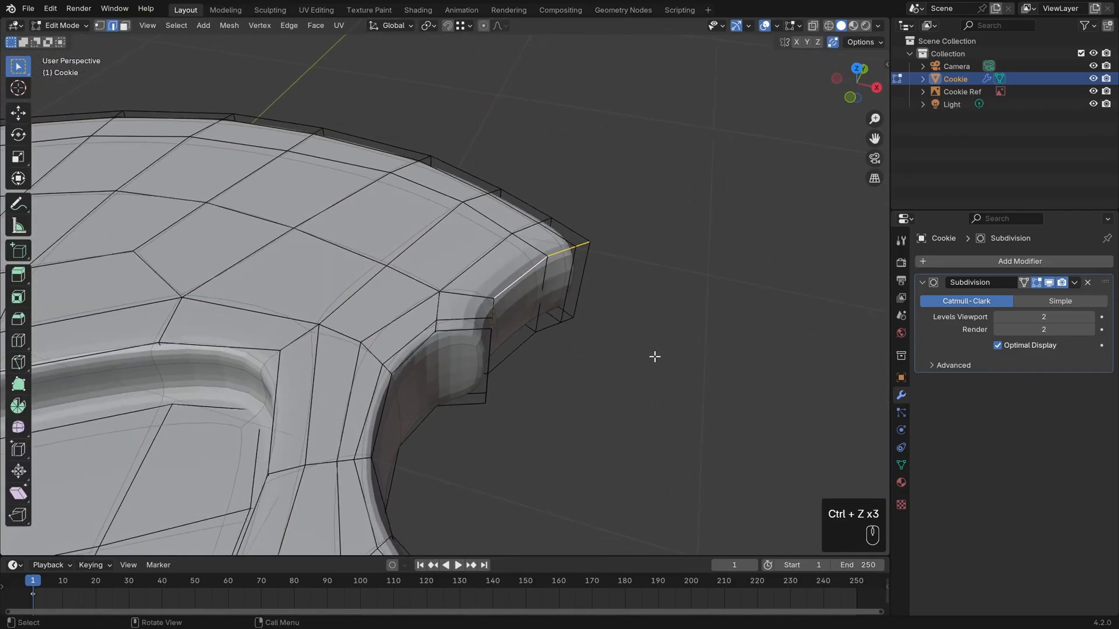
key(shift+e)
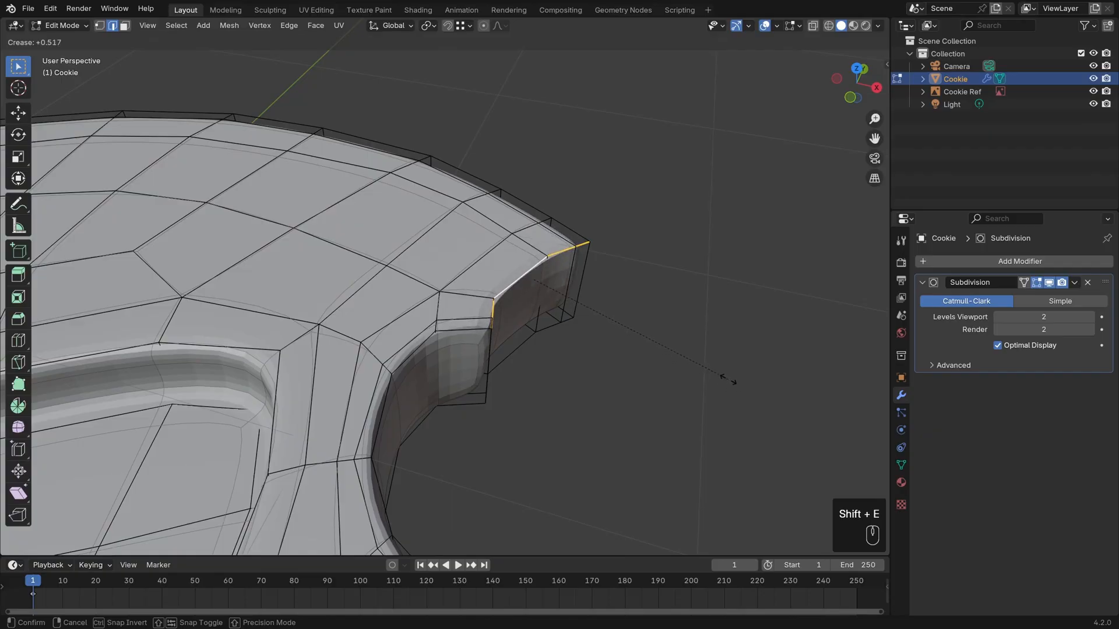
click(728, 378)
Shade the cookie smooth in Object Mode.
key(Tab)
mouse_move(584, 342)
middle_down()
mouse_move(567, 407)
mouse_move(487, 377)
mouse_move(435, 315)
mouse_move(519, 351)
mouse_move(573, 349)
mouse_move(569, 417)
mouse_move(513, 402)
mouse_move(615, 344)
mouse_move(550, 264)
middle_up()
right_click(572, 348)
click(659, 348)
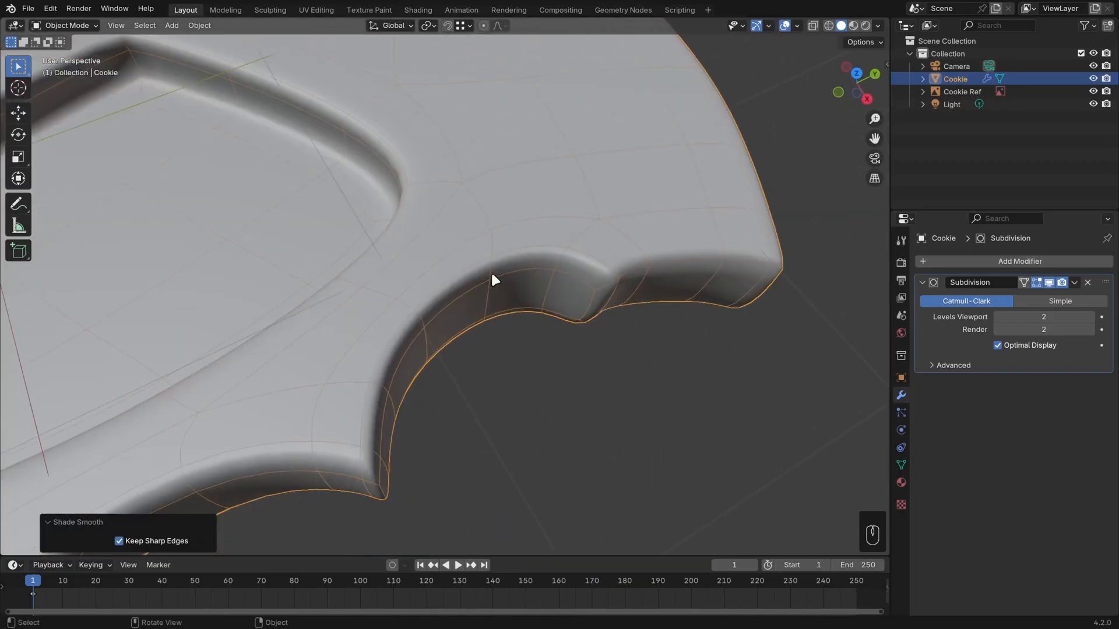
shift+middle_drag(818, 279, 609, 340)
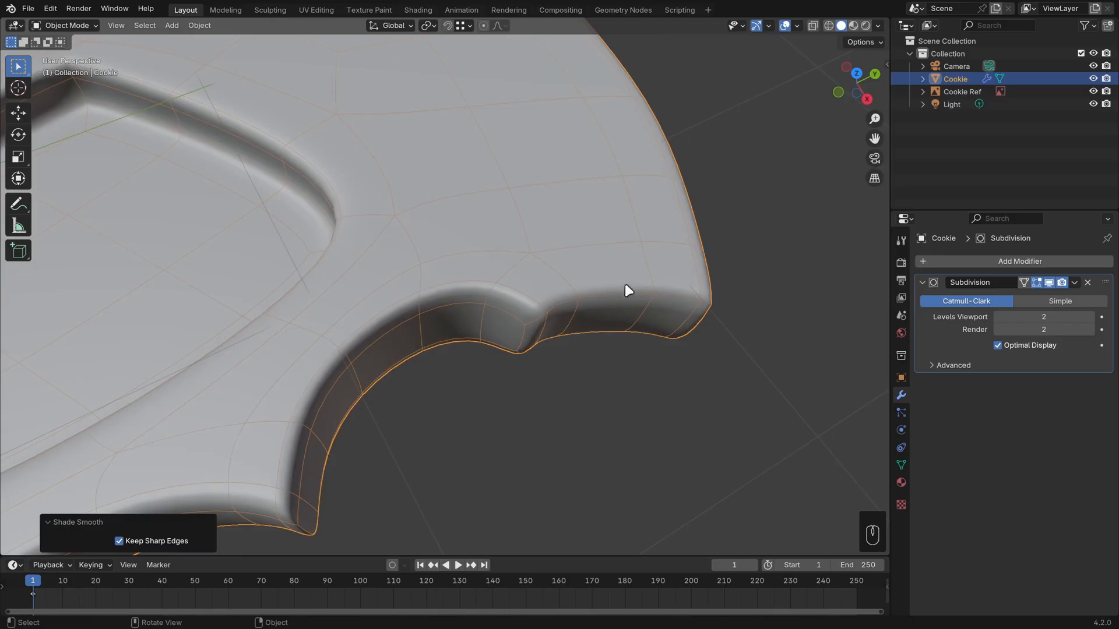
Try the Subdivision modifier's viewport level at 4 and return it to 2.
click(1090, 317)
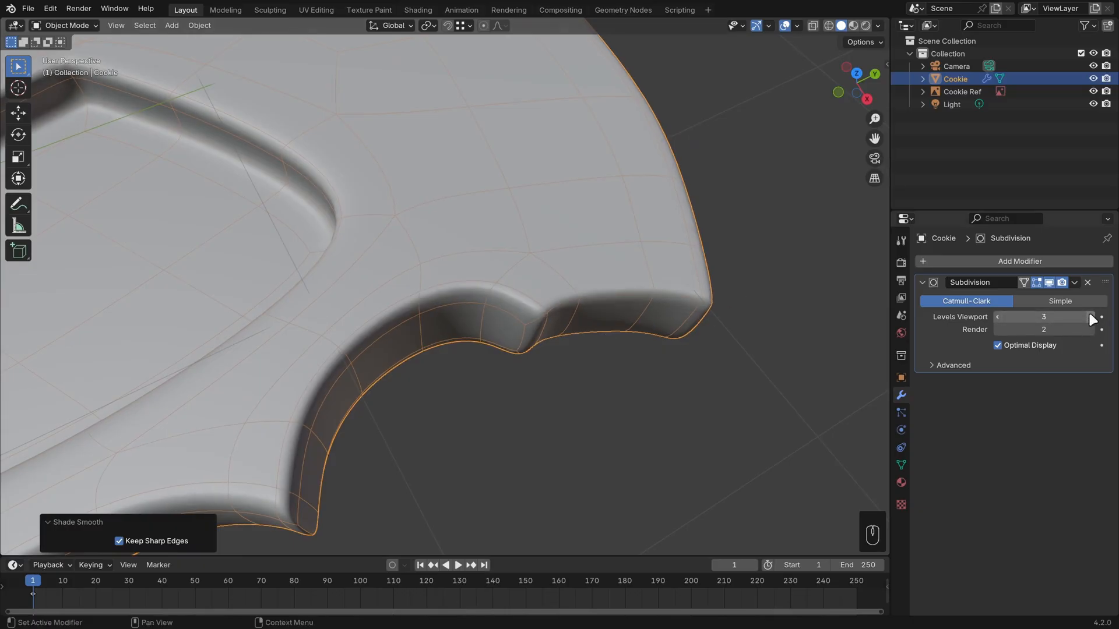
click(1091, 317)
mouse_move(603, 309)
middle_down()
mouse_move(595, 336)
mouse_move(601, 320)
middle_up()
scroll(602, 322, up, 2)
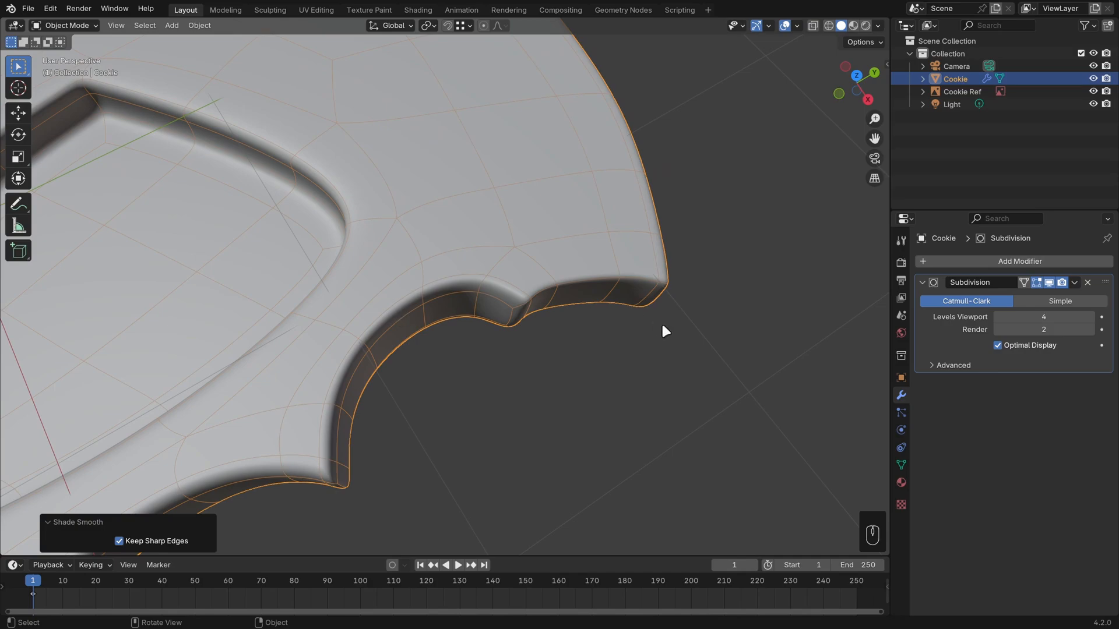
click(997, 317)
click(997, 316)
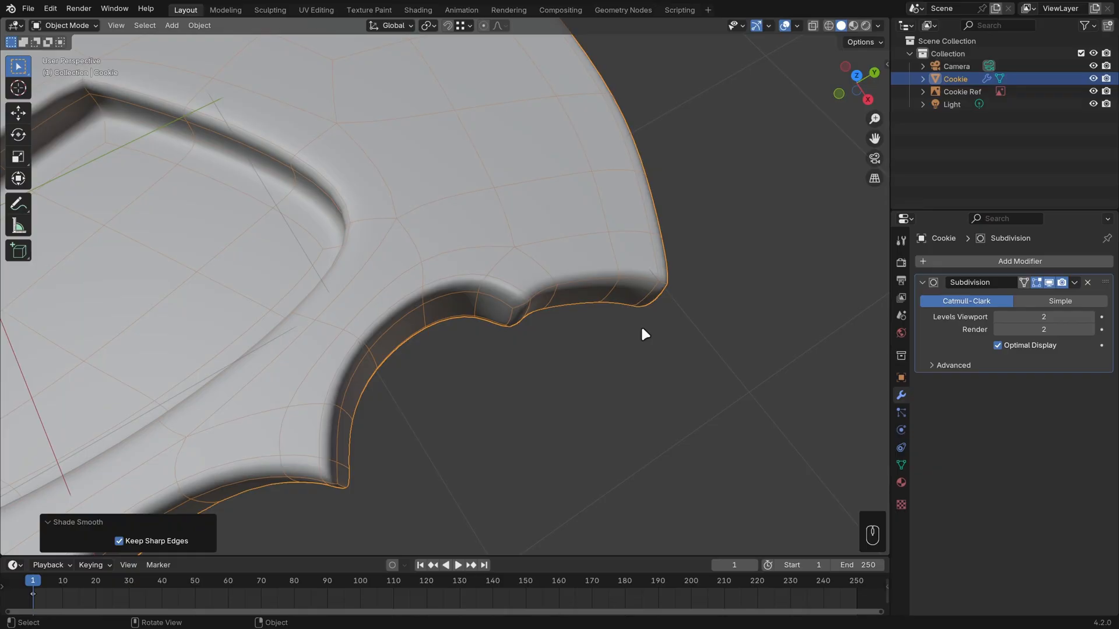
In Edit Mode, add an even loop cut along the bite's topmost scallop, slid toward its edge by a factor of about -0.632.
middle_drag(642, 329, 640, 320)
key(Tab)
scroll(606, 370, up, 1)
shift+middle_drag(726, 367, 405, 361)
key(ctrl+r)
click(406, 358)
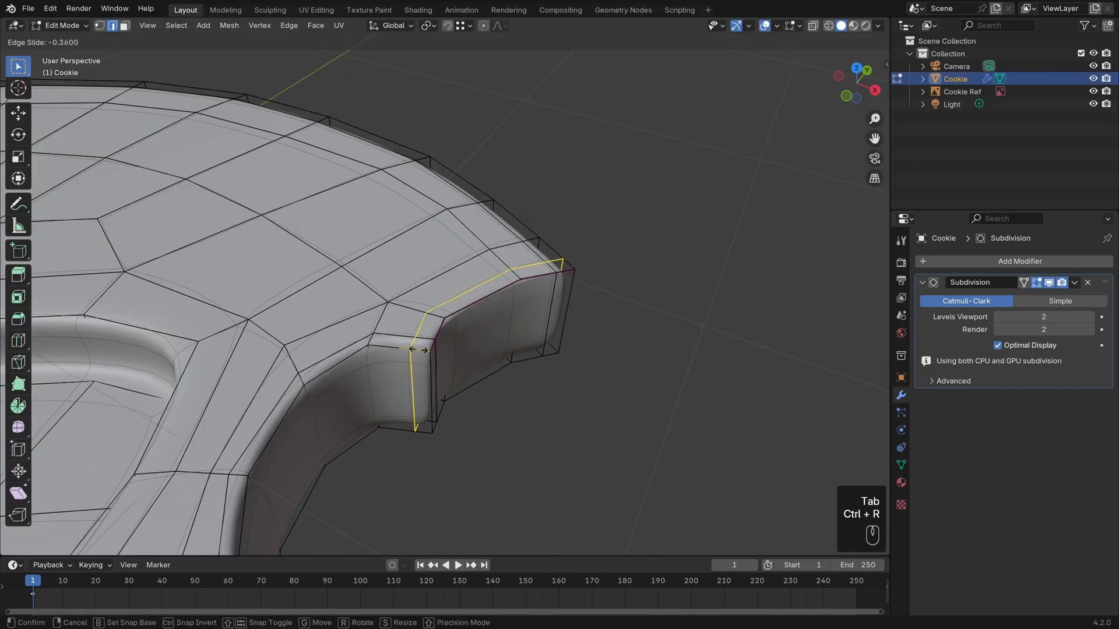
key(e)
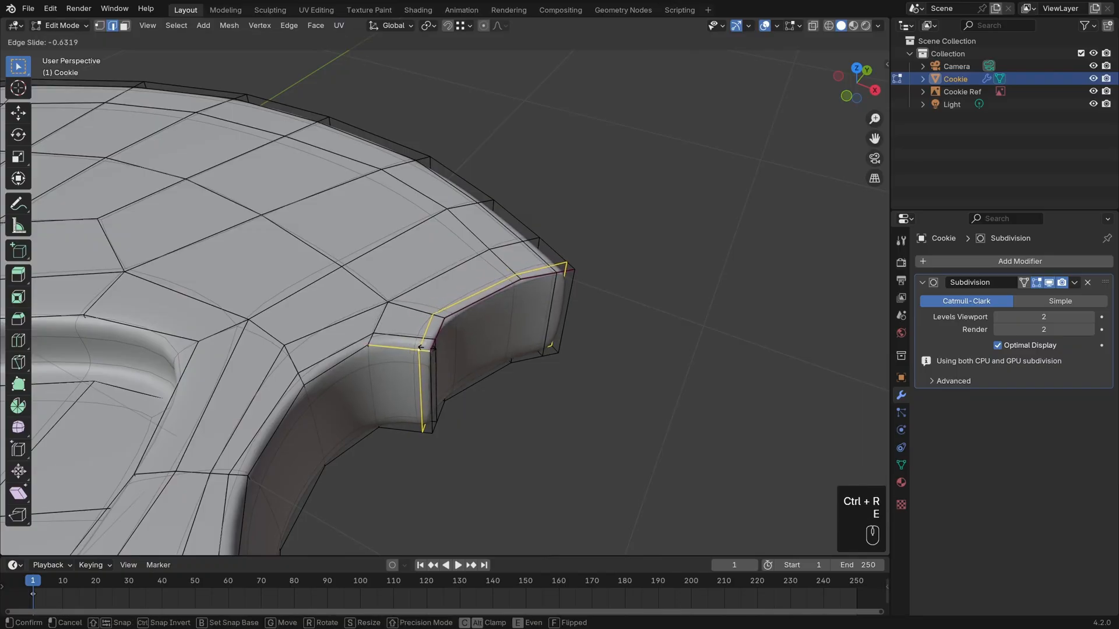
click(421, 347)
Remove the crease from the topmost scallop's upper edge loop with a crease change of about -0.633, and clear the selection.
middle_drag(599, 380, 505, 352)
alt+click(505, 344)
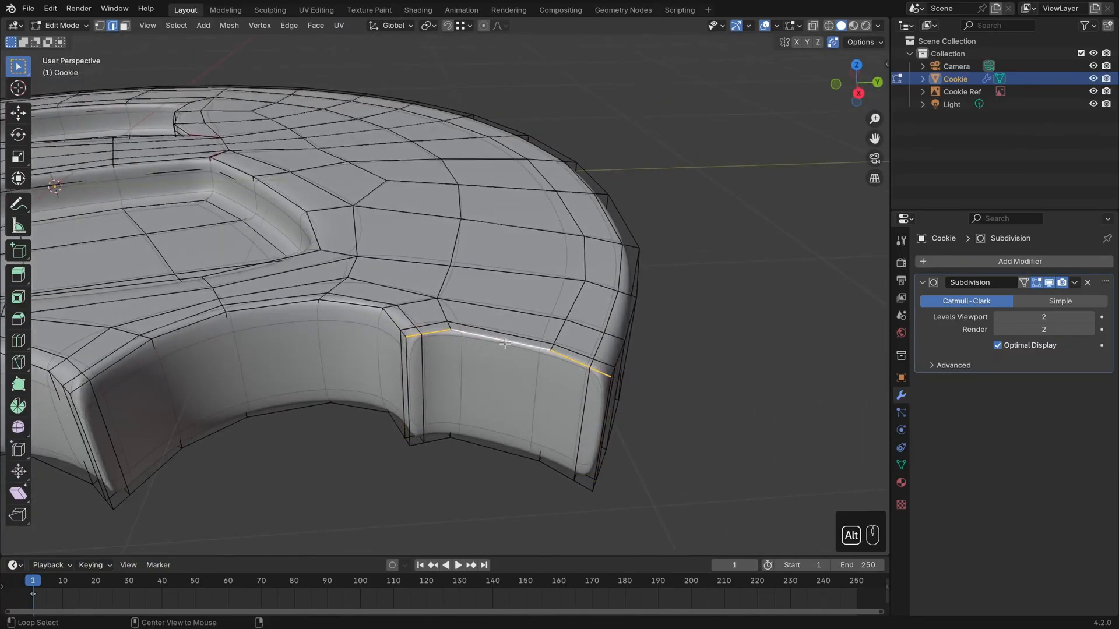
key(shift+e)
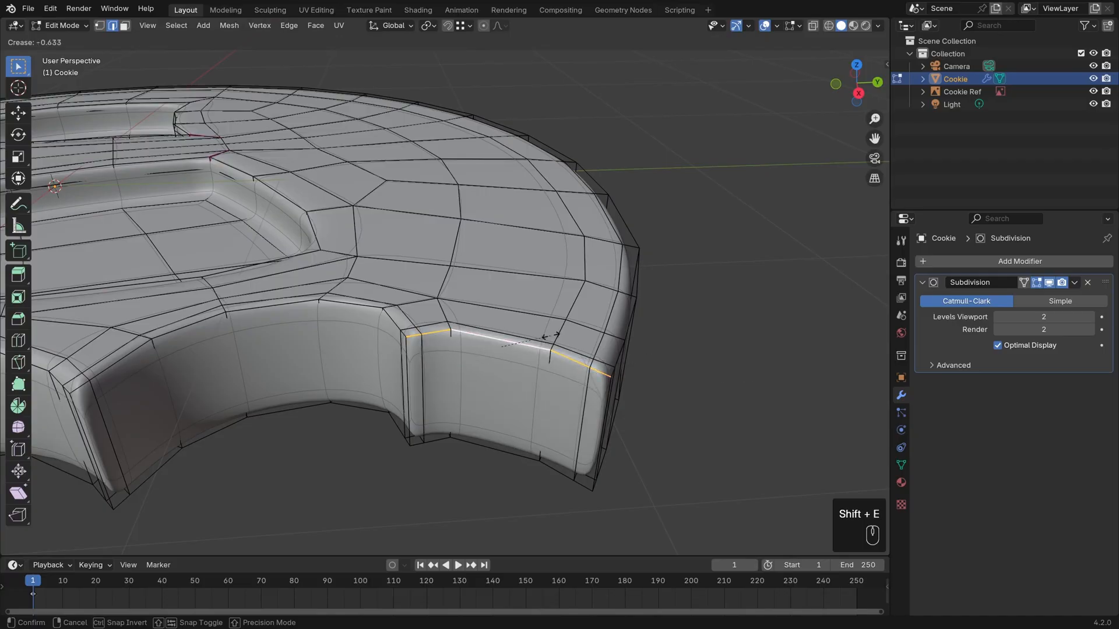
click(553, 336)
key(alt+a)
Examine the cookie's bite edges and recesses in Object Mode with nothing selected.
middle_drag(312, 315, 394, 338)
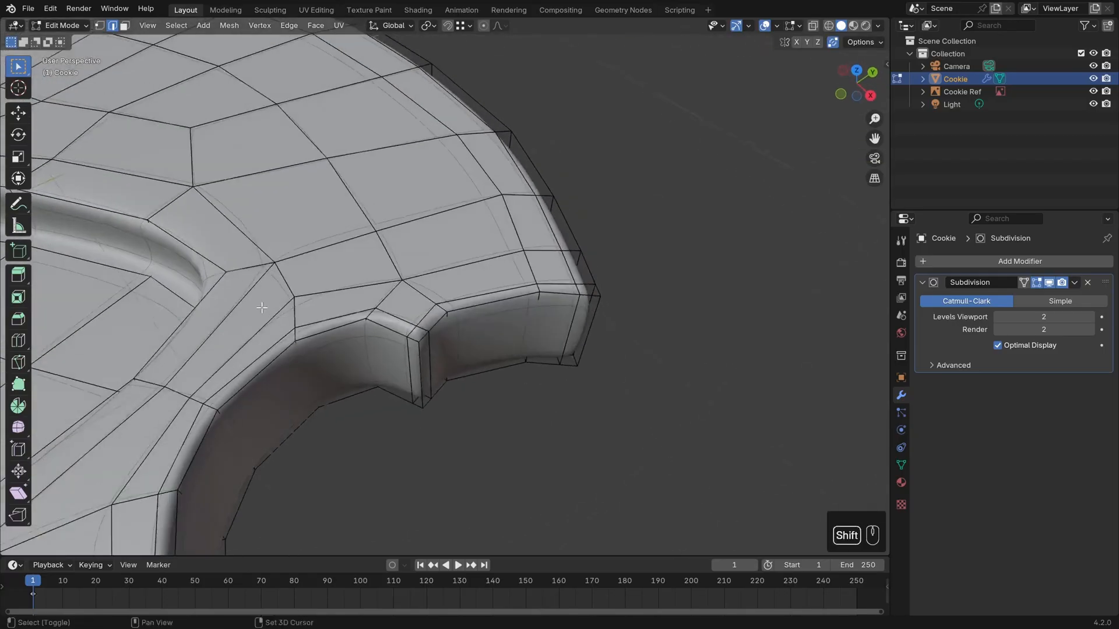
shift+middle_drag(262, 308, 601, 349)
middle_drag(493, 281, 525, 309)
key(Tab)
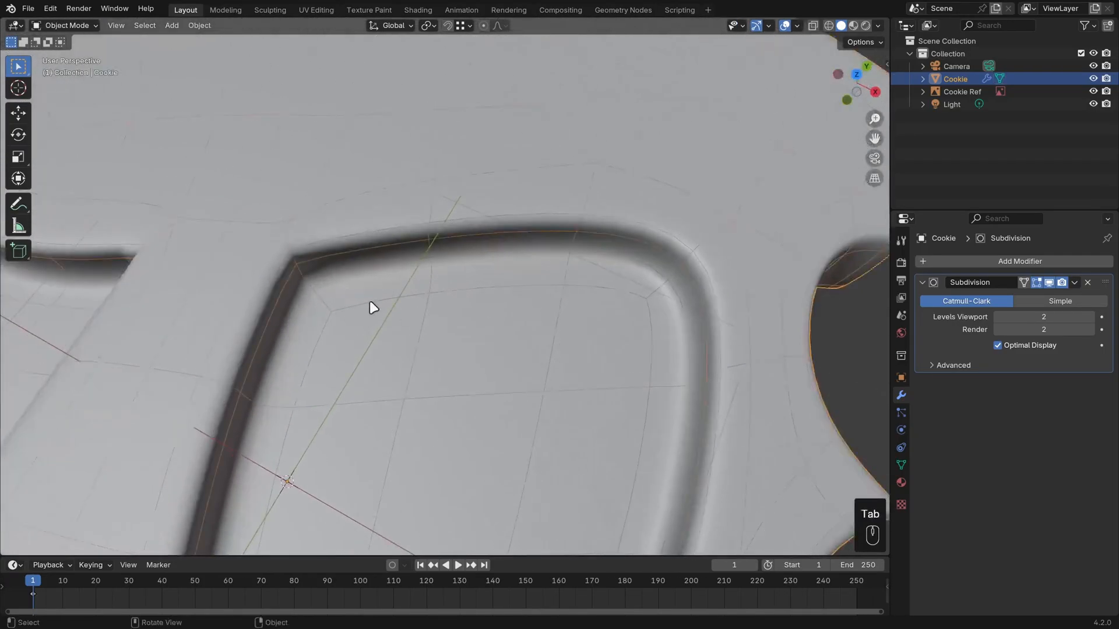
scroll(372, 307, down, 2)
scroll(617, 374, down, 1)
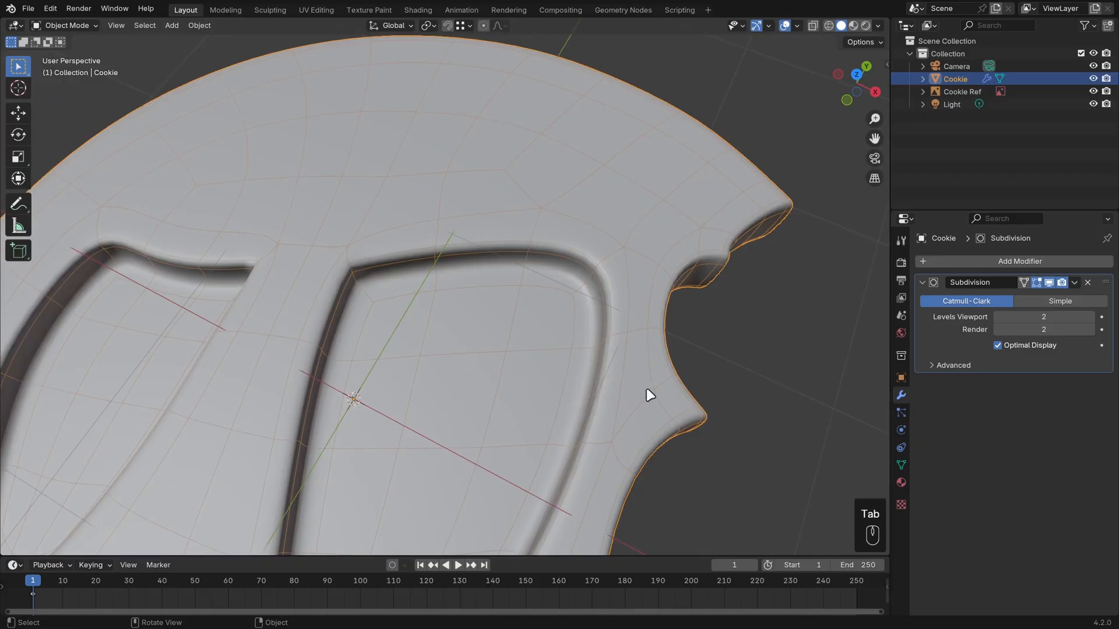
middle_drag(650, 395, 627, 378)
scroll(618, 408, down, 4)
middle_drag(612, 425, 678, 434)
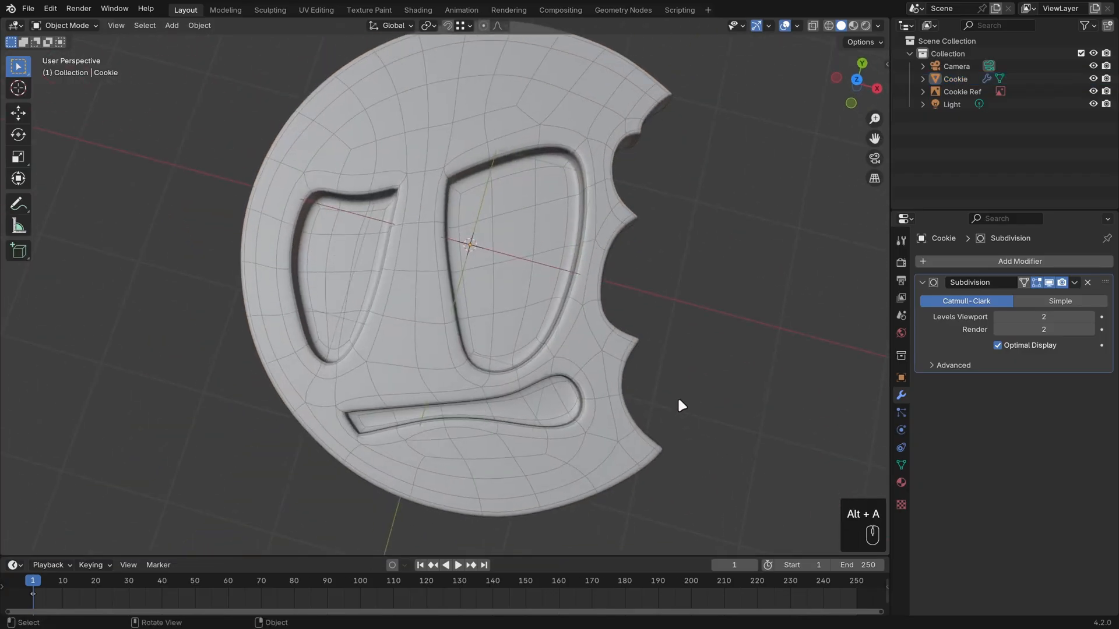
Switch to the top orthographic view and hide the Cookie object to expose the reference image.
key(KP_7)
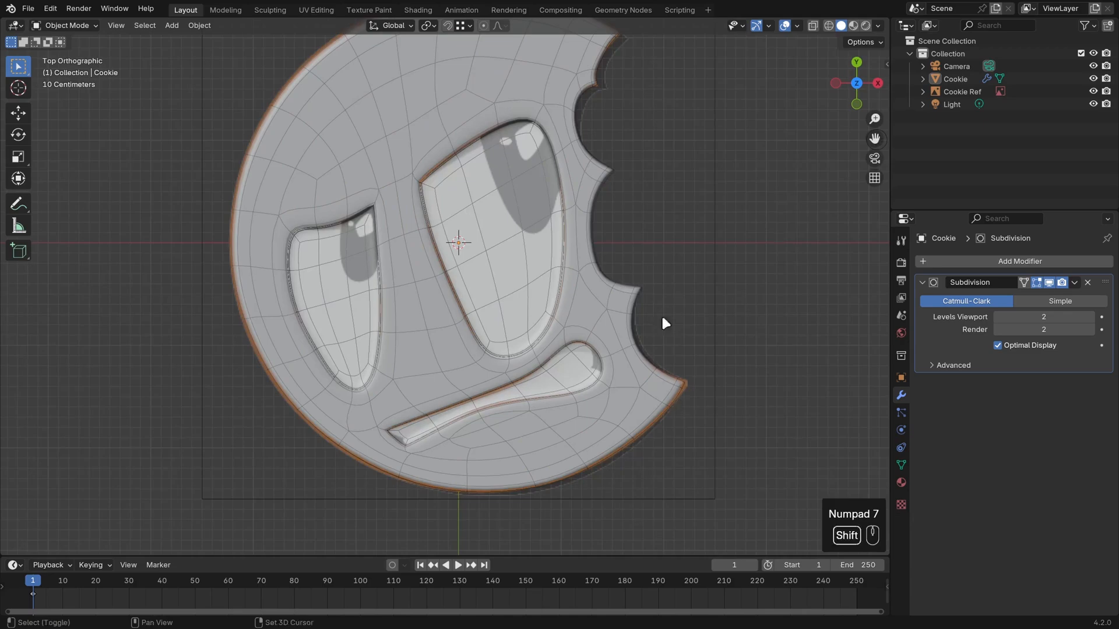
shift+middle_drag(662, 315, 654, 335)
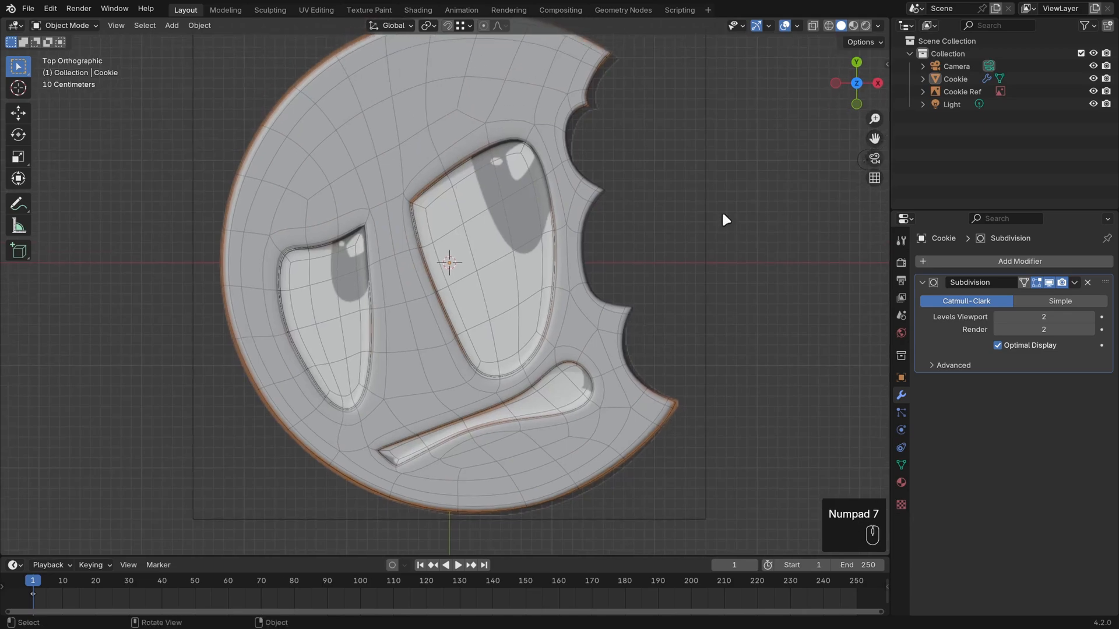
click(1093, 79)
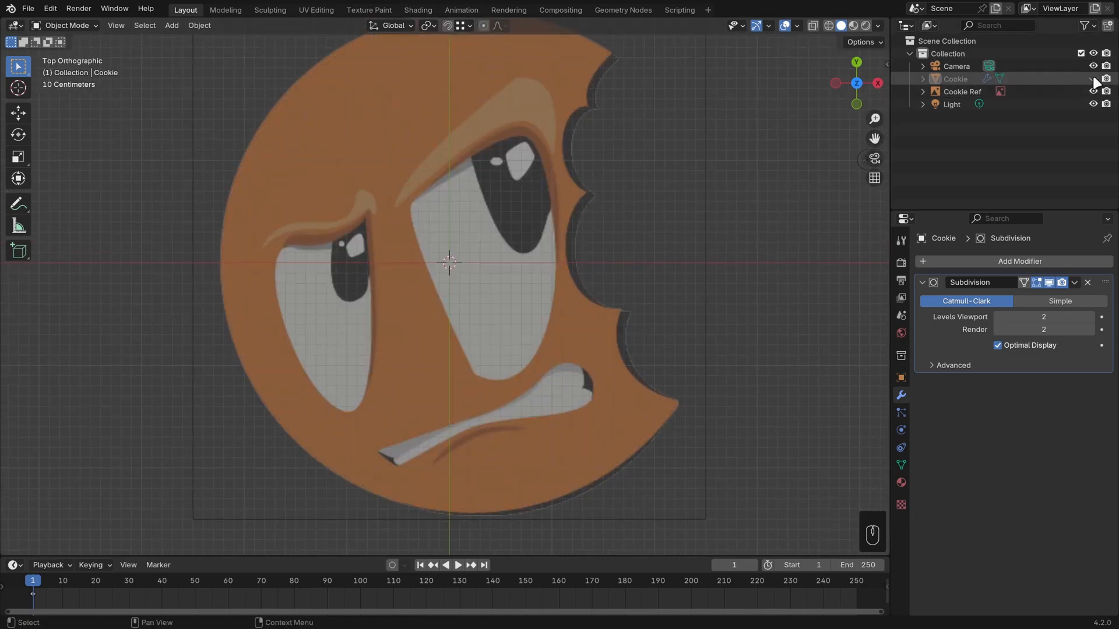
shift+middle_drag(550, 306, 543, 274)
scroll(543, 273, up, 1)
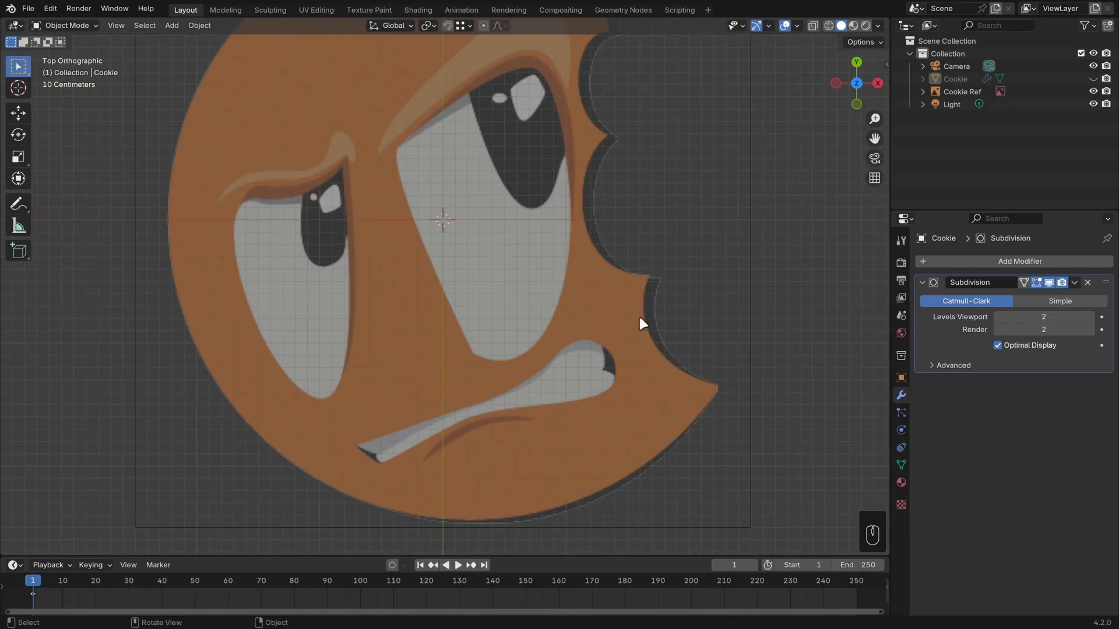
Add a mesh plane and rename it Teeth.
key(shift+a)
mouse_move(639, 241)
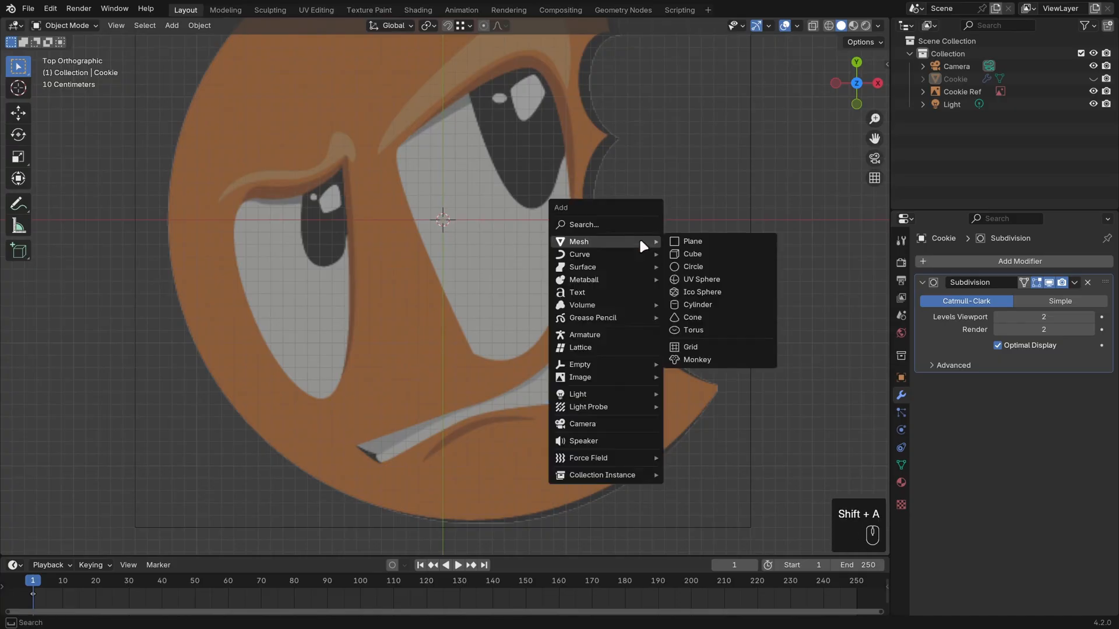
click(697, 242)
key(F2)
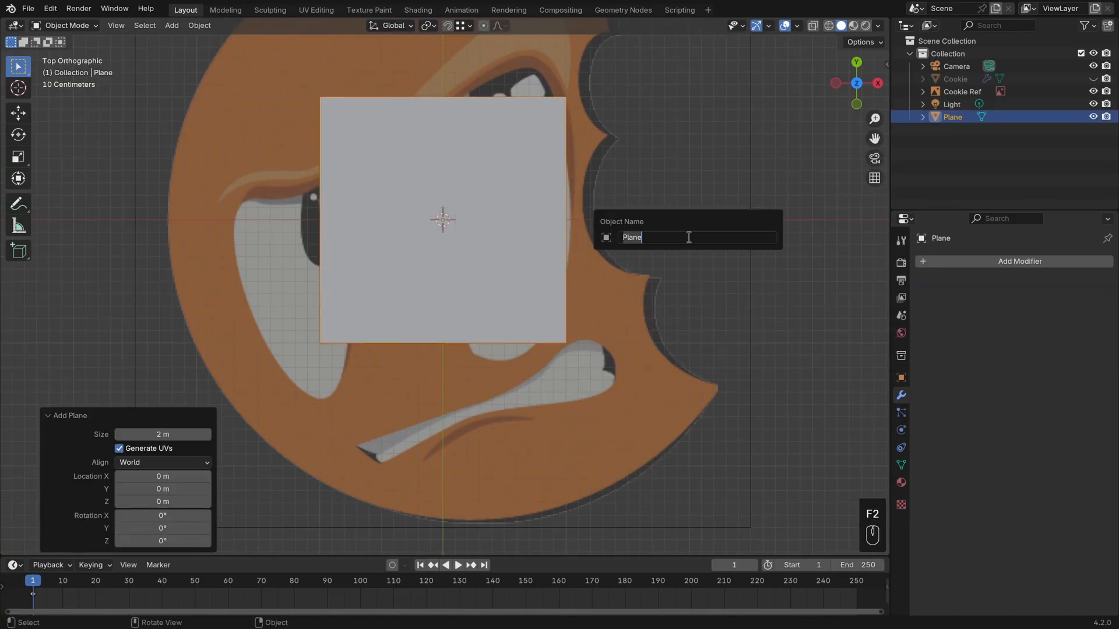
text(Teeth)
key(Return)
In Edit Mode, move the Teeth plane's lower edge down toward the reference mouth and scale it narrower.
key(Tab)
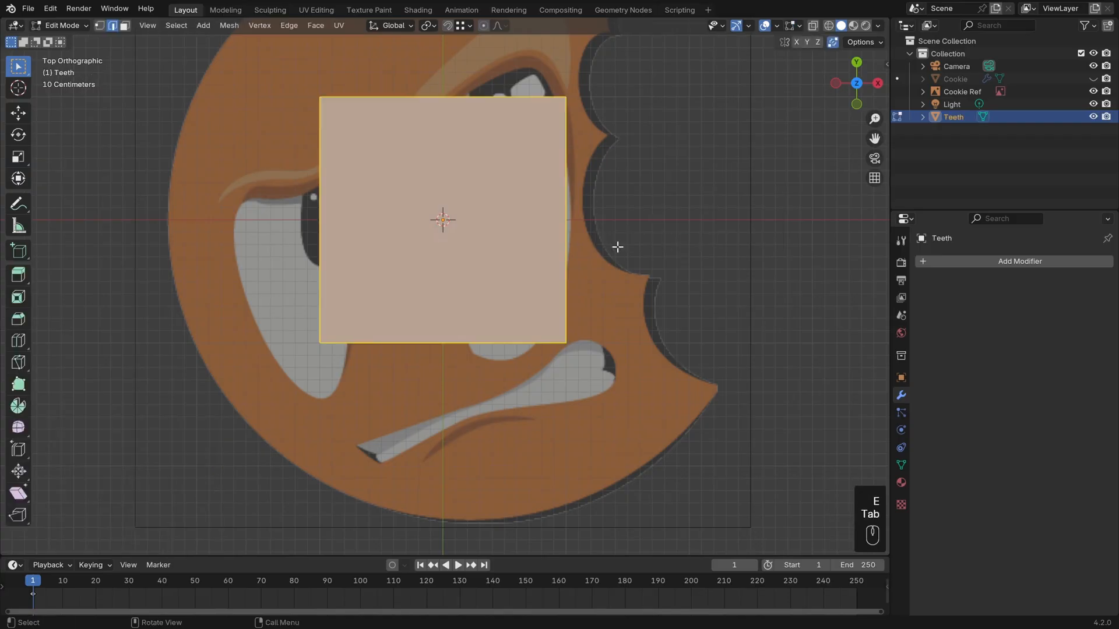
click(352, 350)
key(g)
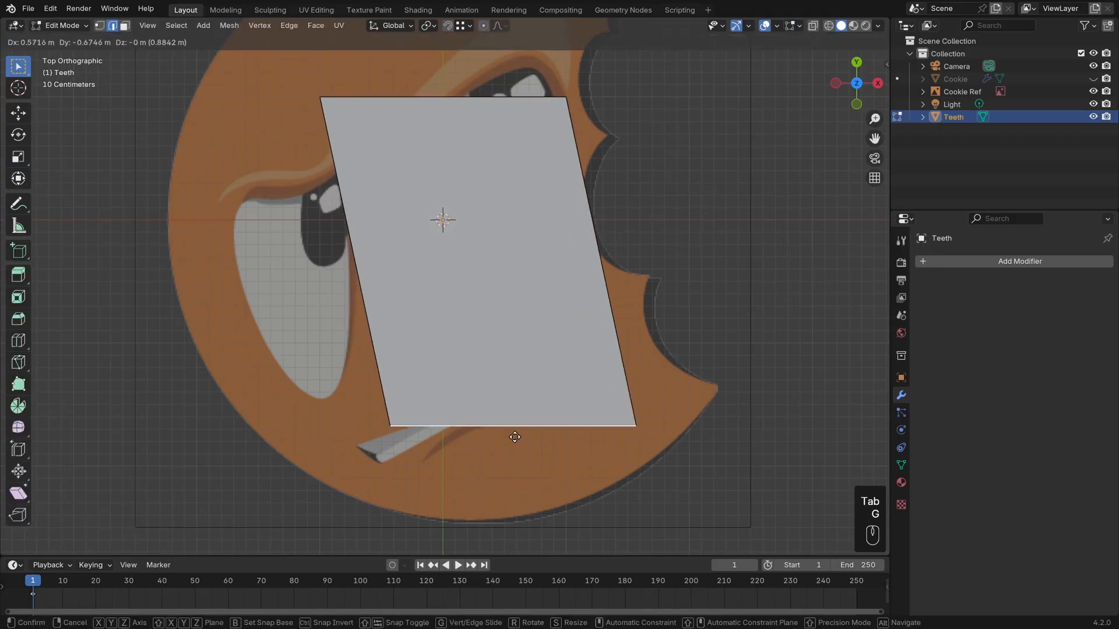
click(500, 437)
key(s)
click(583, 421)
Move the plane's two left vertices to the lower and upper corners of the mouth's narrow left end.
key(1)
click(453, 445)
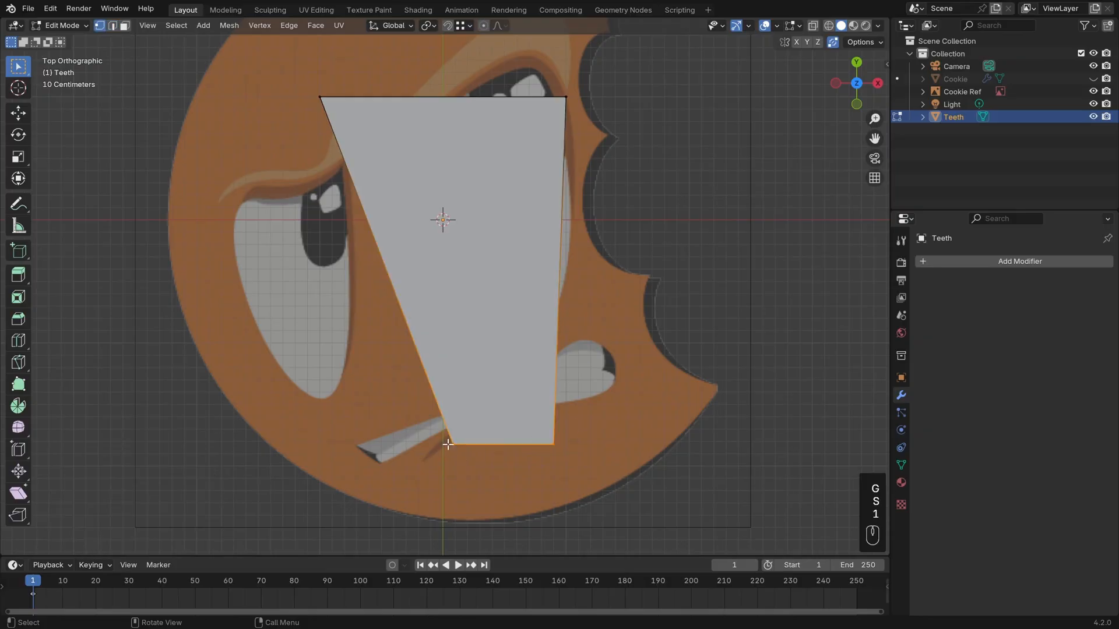
key(g)
click(380, 466)
click(318, 98)
key(g)
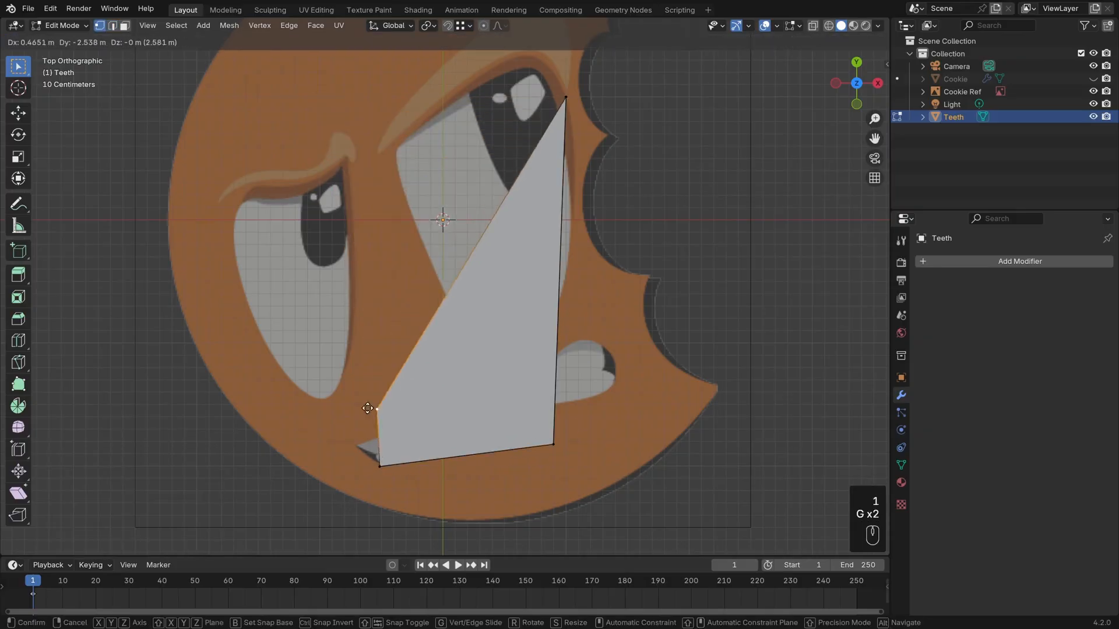
click(542, 155)
Move the plane's two right vertices around the mouth's wide right end and switch the viewport to wireframe shading.
click(567, 98)
key(g)
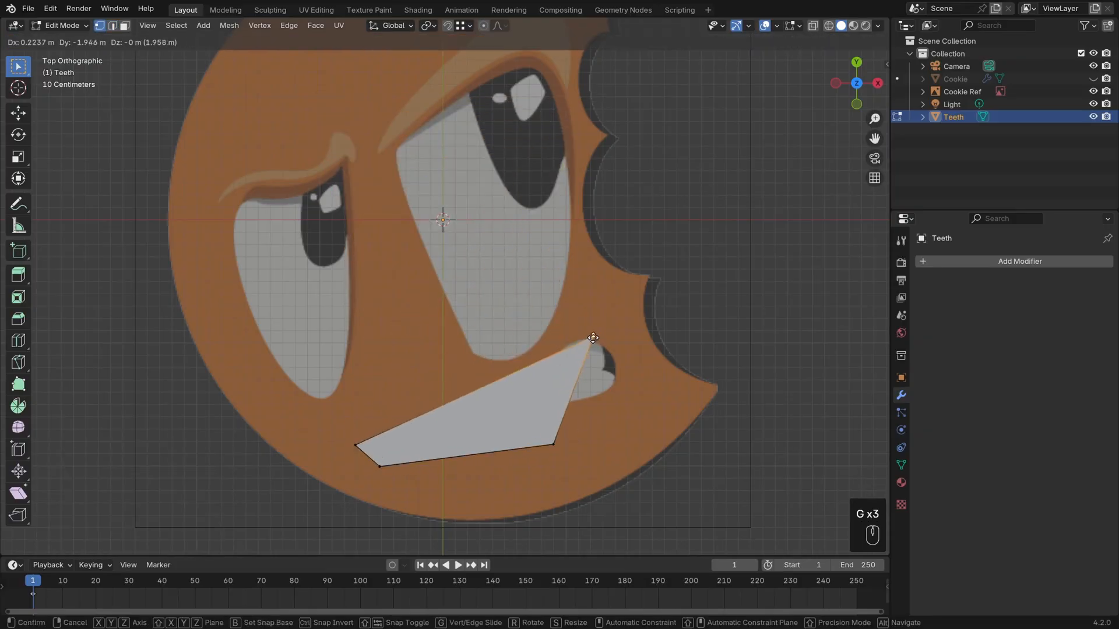
click(597, 332)
click(553, 446)
key(g)
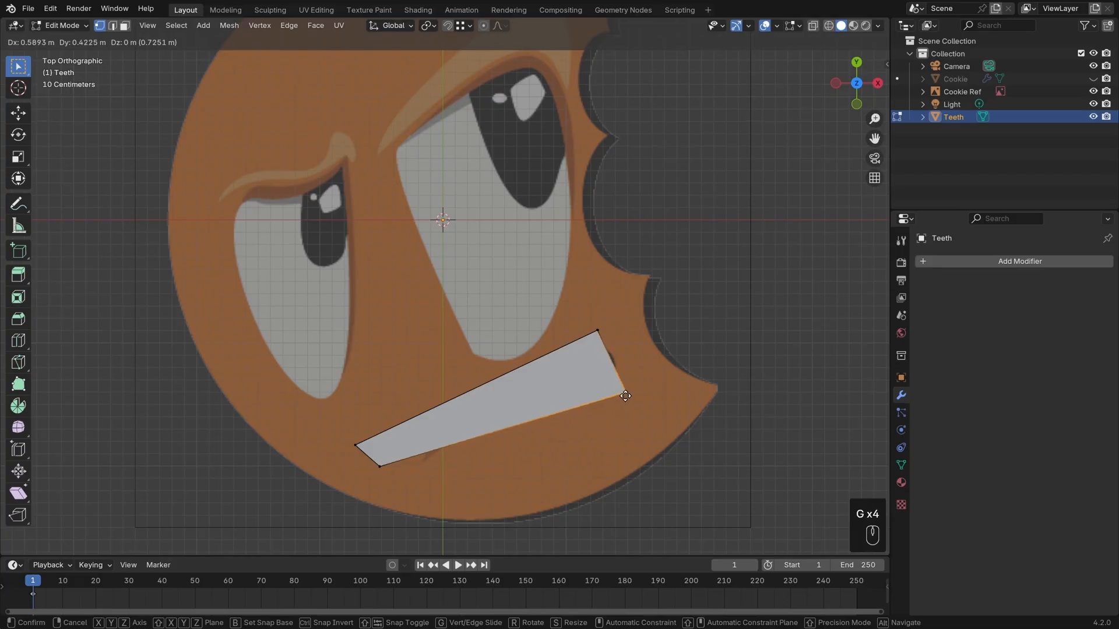
click(626, 396)
key(z)
shift+scroll(564, 368, down, 3)
scroll(564, 368, up, 1)
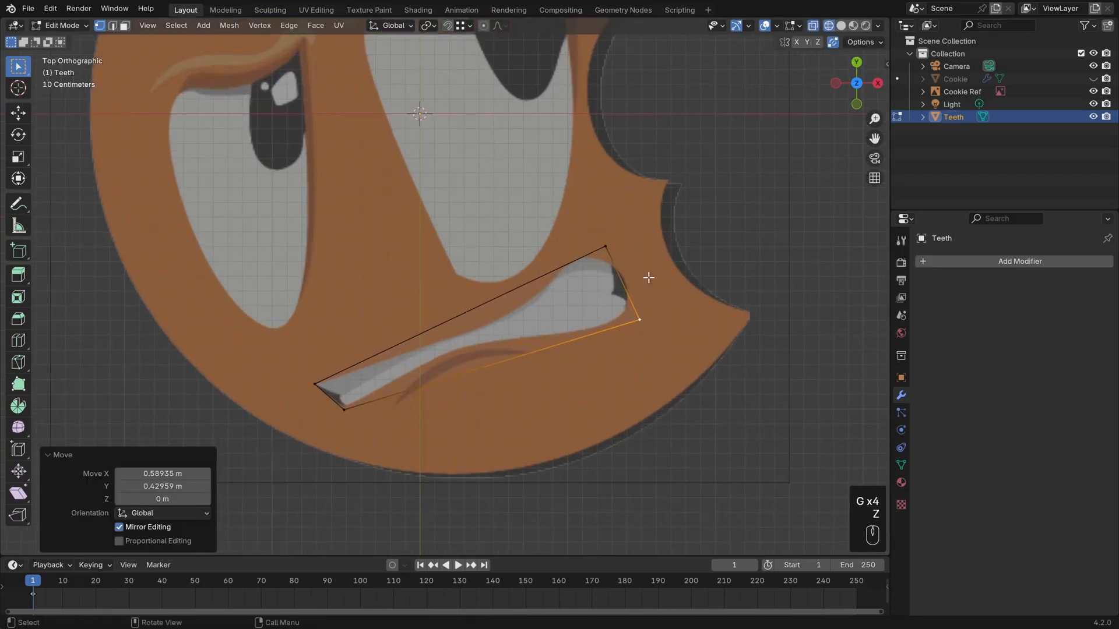
Fine-tune the Teeth plane's two right corner vertices so they enclose the mouth's wide end.
click(610, 250)
key(g)
click(609, 249)
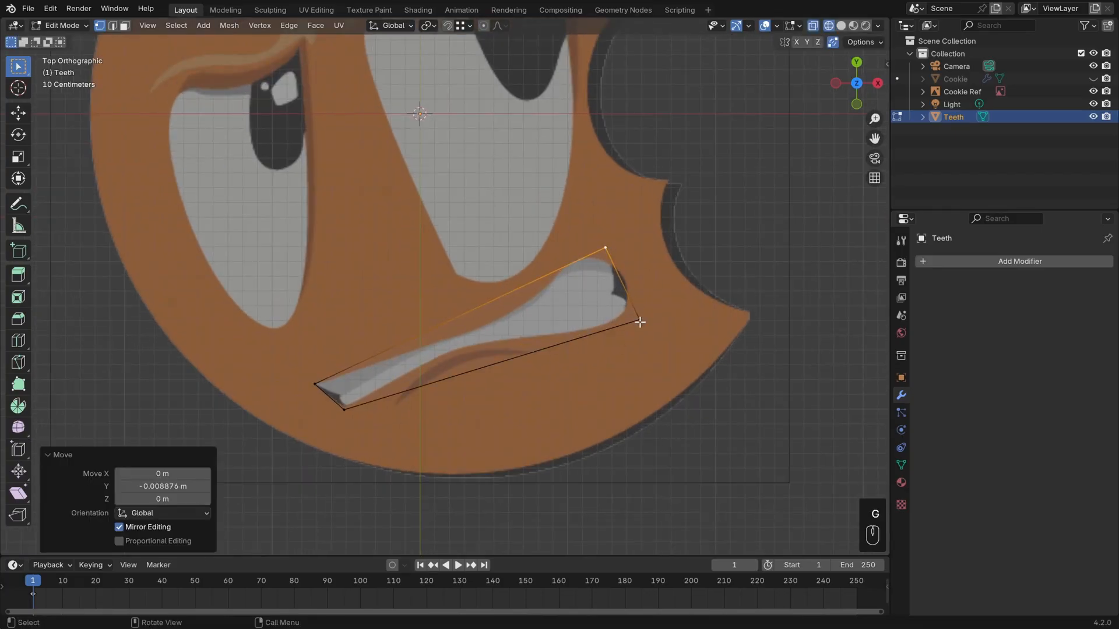
click(640, 322)
key(g)
click(634, 320)
click(606, 247)
key(g)
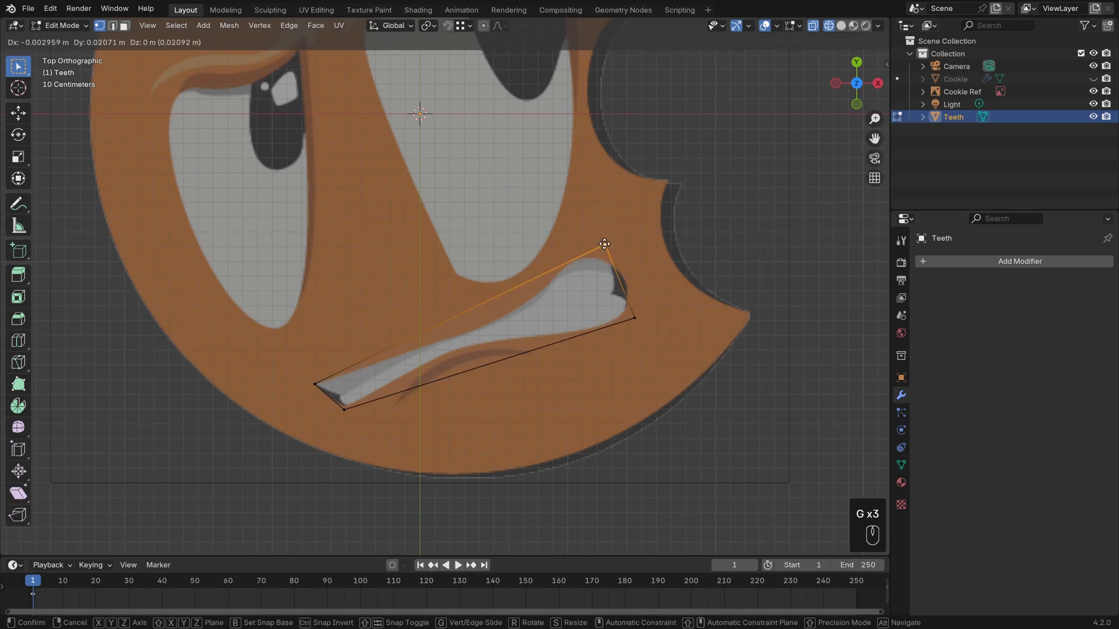
click(609, 243)
Nudge the plane's lower-left and lower-right corner vertices slightly to the right around the reference mouth.
scroll(581, 360, up, 1)
click(329, 429)
key(g)
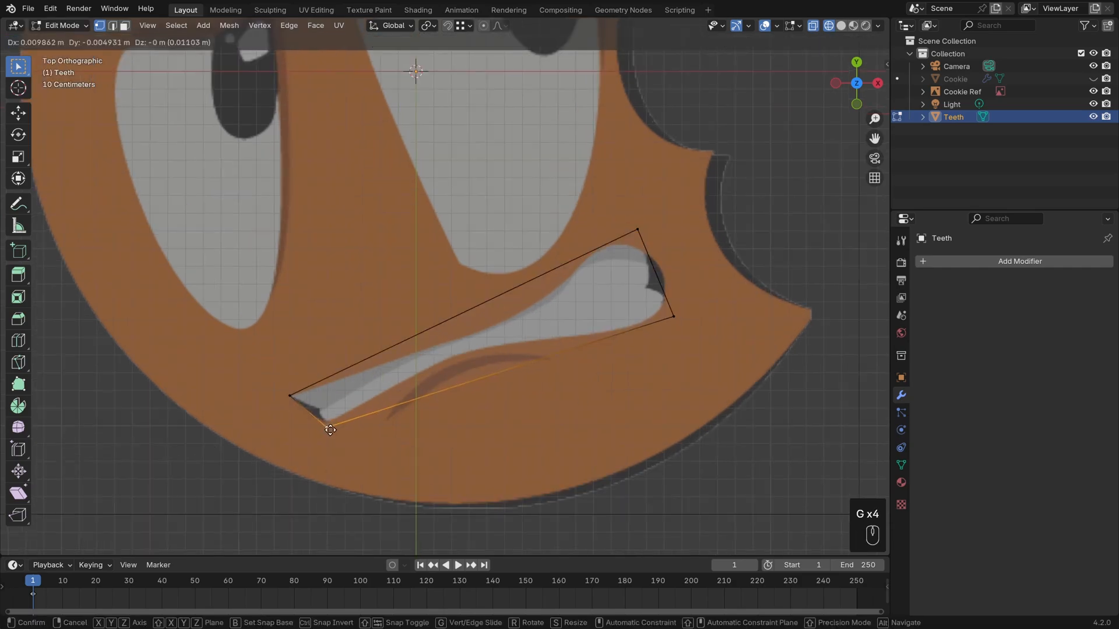
click(336, 425)
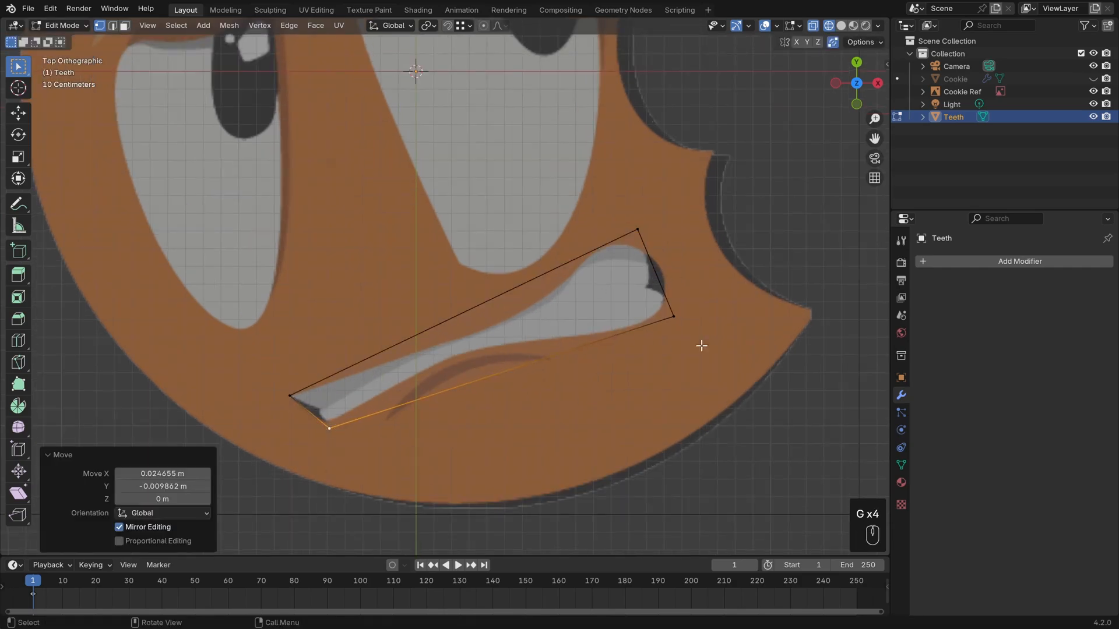
click(671, 315)
key(g)
click(678, 317)
Add a lengthwise loop cut along the middle of the plane and move its two end vertices onto the notches between the teeth rows.
key(ctrl+r)
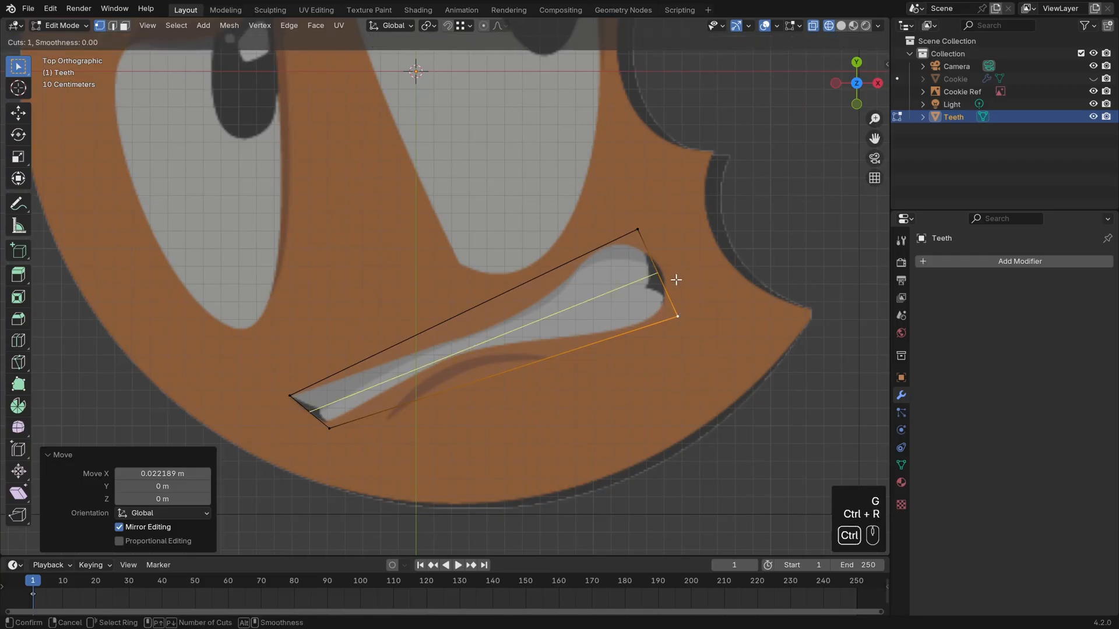
click(673, 280)
click(674, 280)
key(g)
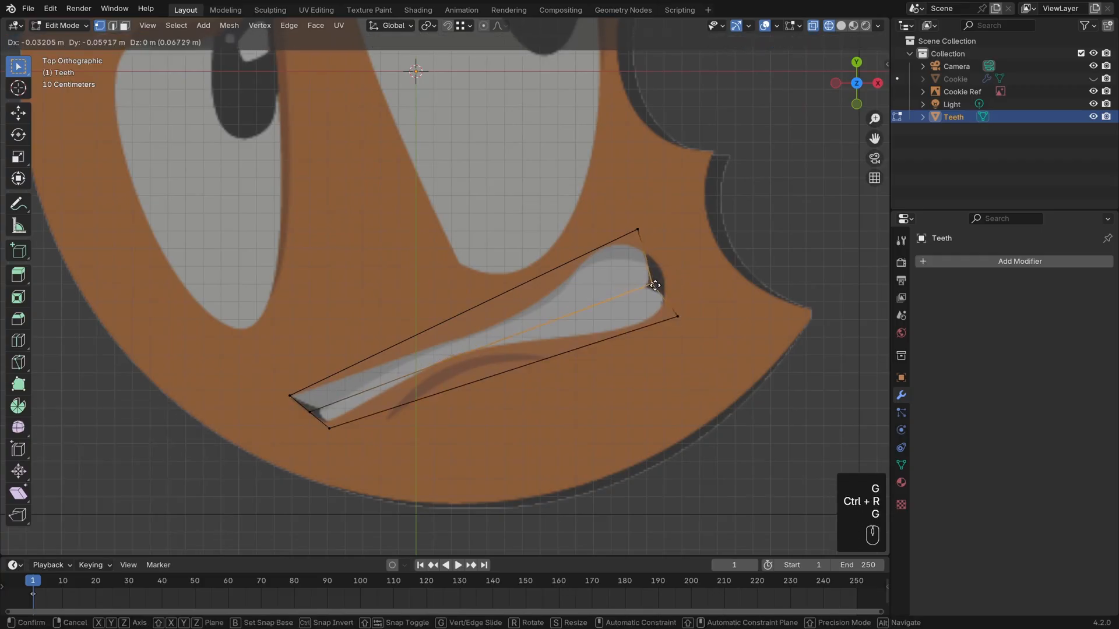
click(650, 286)
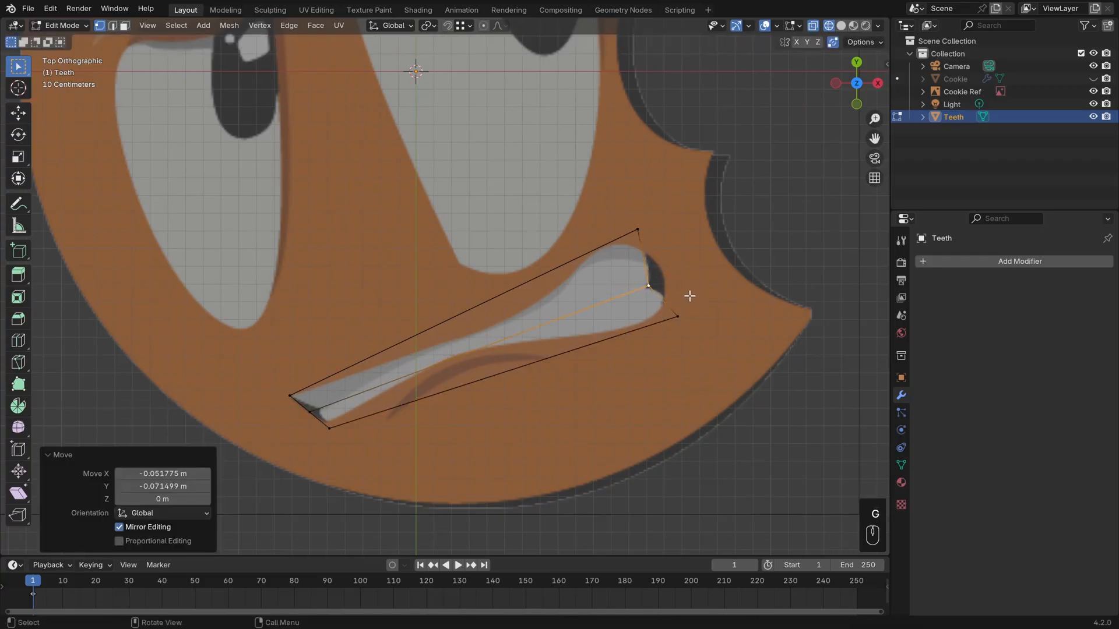
key(g)
click(327, 403)
Add two more lengthwise loop cuts, one centred in the upper half and one centred in the lower half.
key(ctrl+r)
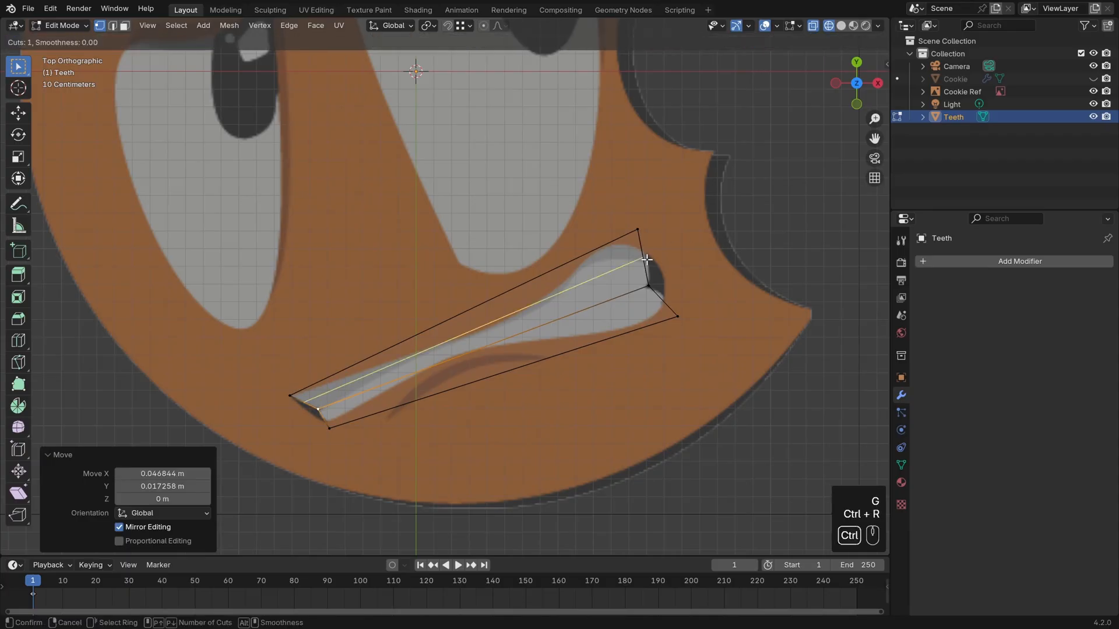
click(646, 260)
click(646, 259)
key(ctrl+r)
click(660, 300)
key(Escape)
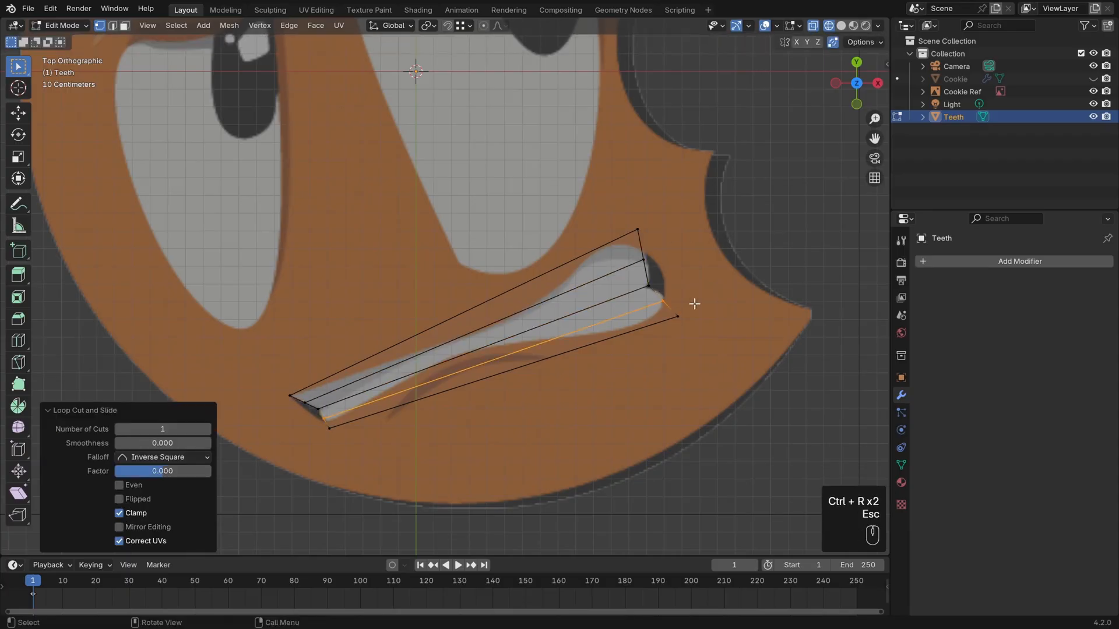
Move the right end vertices of the lower and upper lengthwise loops onto the outline of the mouth's wide end.
scroll(699, 303, up, 2)
click(755, 307)
key(g)
click(761, 300)
click(730, 248)
key(g)
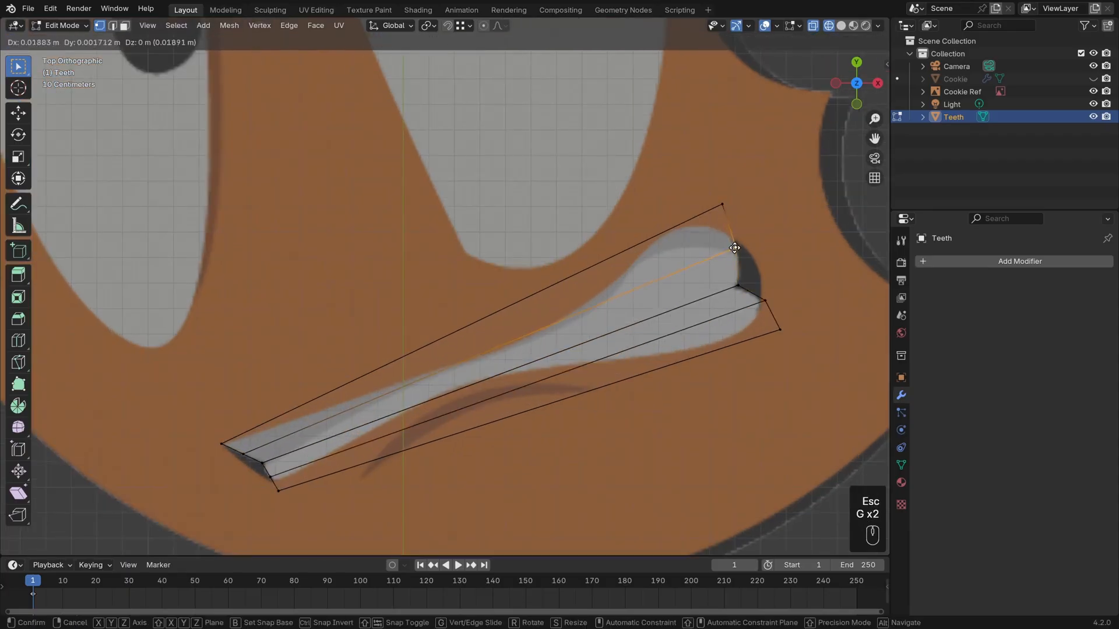
click(738, 246)
Shift the plane's upper-right and lower-right corner vertices slightly away from the mouth's wide end.
click(722, 203)
key(g)
click(713, 202)
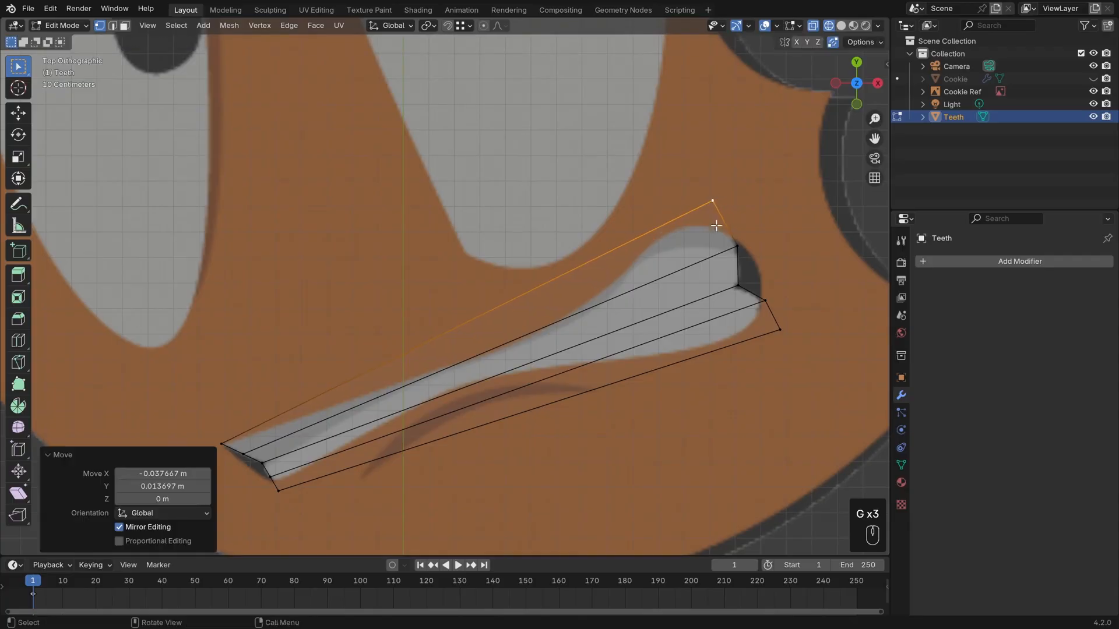
shift+middle_drag(719, 205, 754, 145)
click(815, 271)
key(g)
click(819, 278)
Move the lower-left corner vertex down and right, and nudge the lower lengthwise loop's left vertex onto the mouth outline.
click(314, 433)
key(g)
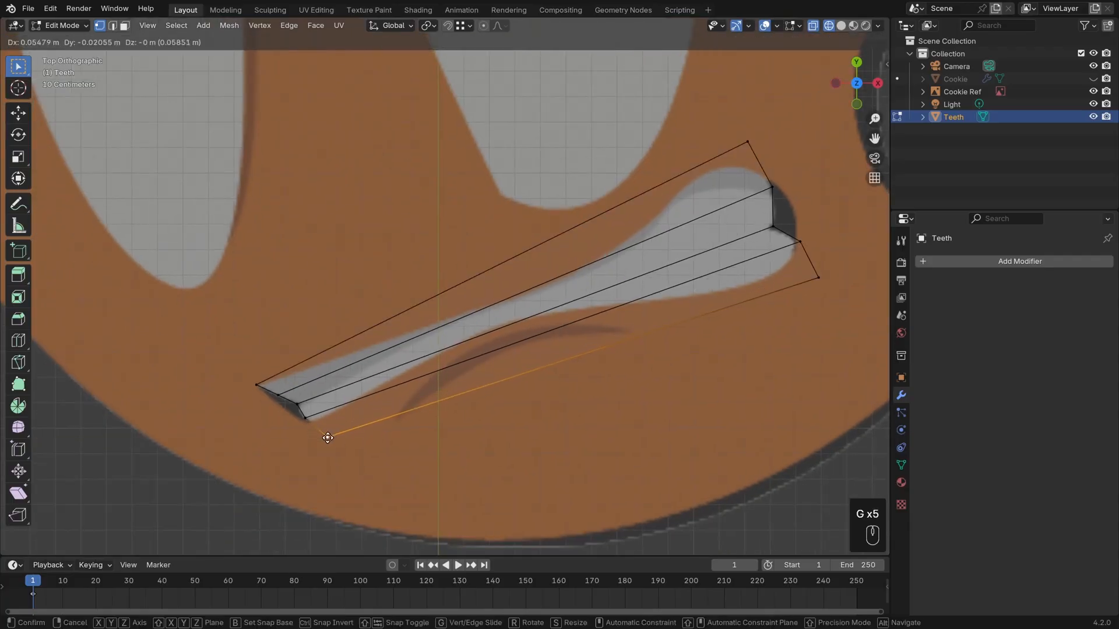
click(329, 438)
click(307, 420)
key(g)
click(306, 423)
Move the upper-left corner vertex outward past the mouth's narrow end and nudge both end vertices of the upper lengthwise loop.
click(258, 384)
key(g)
click(243, 374)
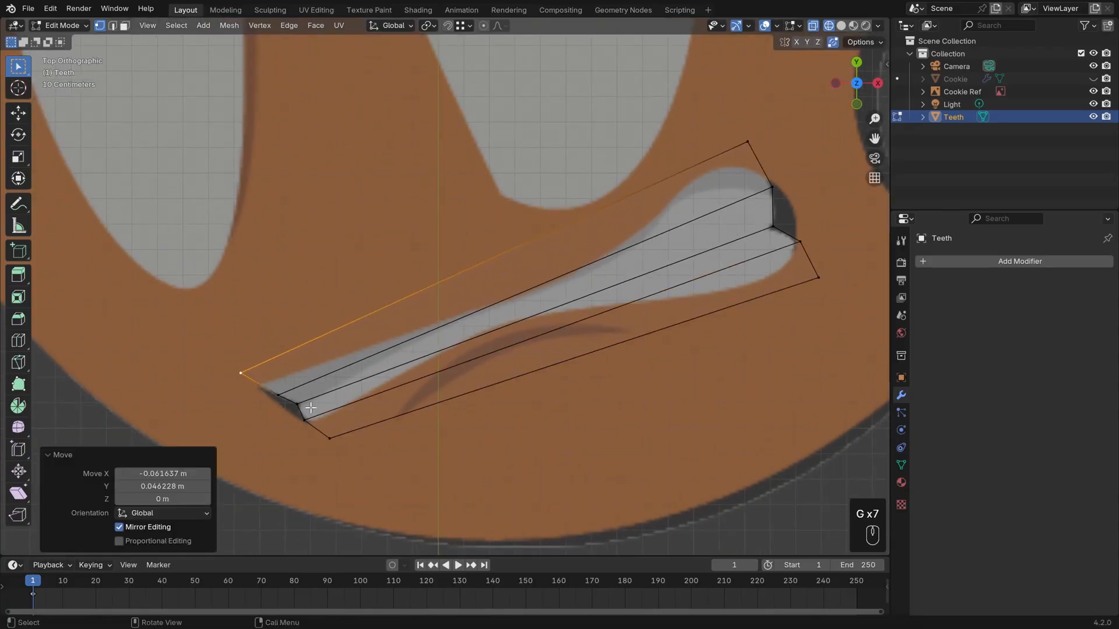
click(277, 395)
key(g)
click(275, 396)
shift+middle_drag(603, 304, 588, 321)
click(757, 203)
key(g)
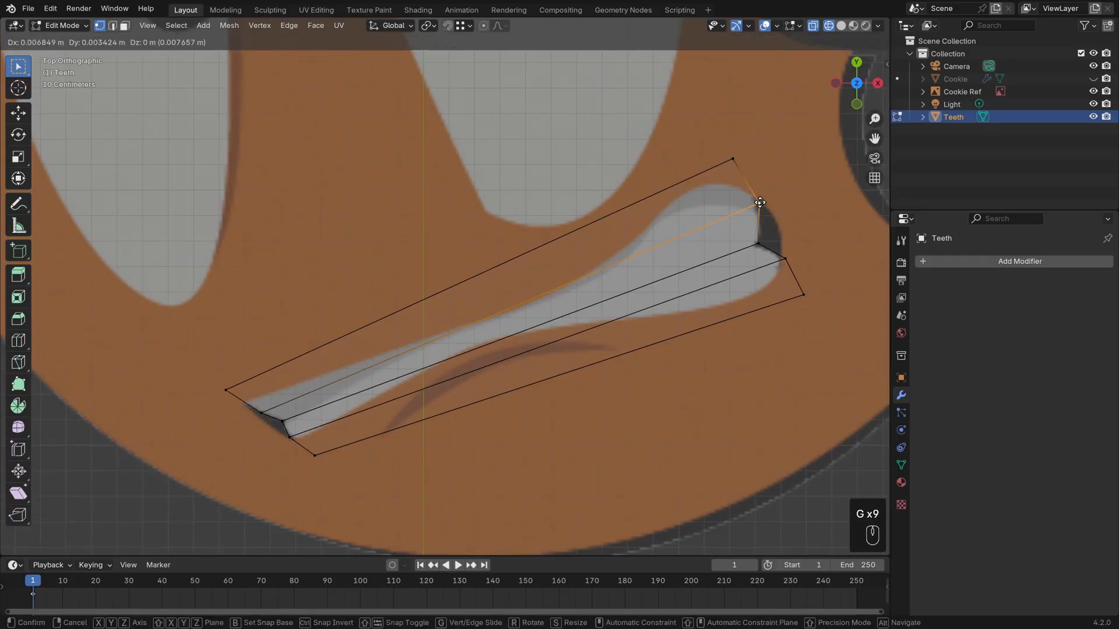
click(759, 203)
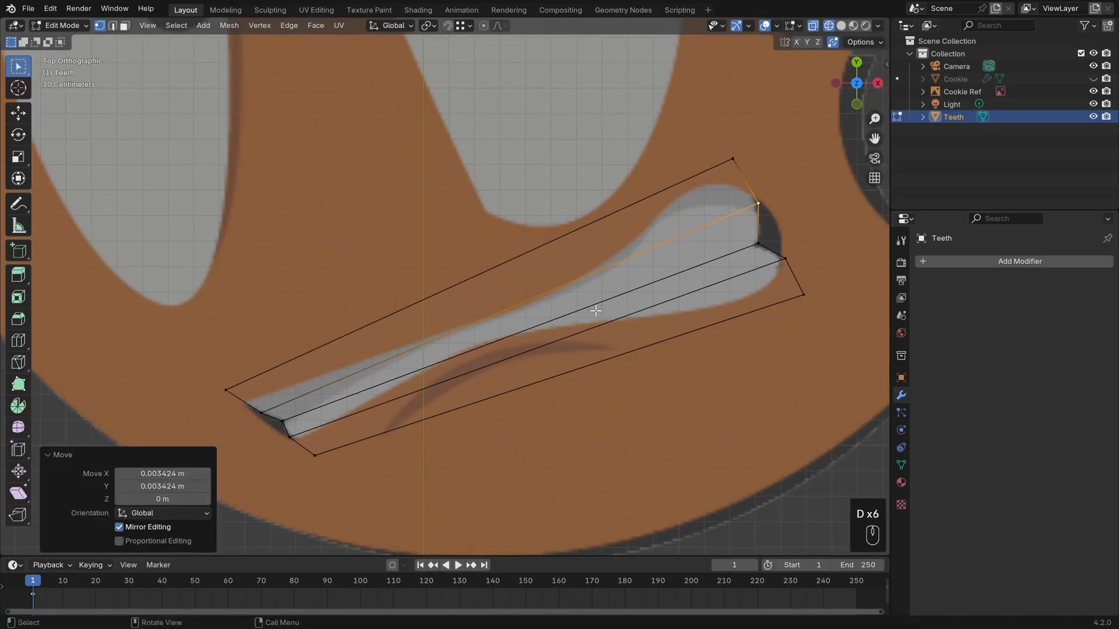
Add a crosswise loop cut through the middle of the Teeth plane, slid toward the narrow left end.
key(ctrl+r)
click(532, 365)
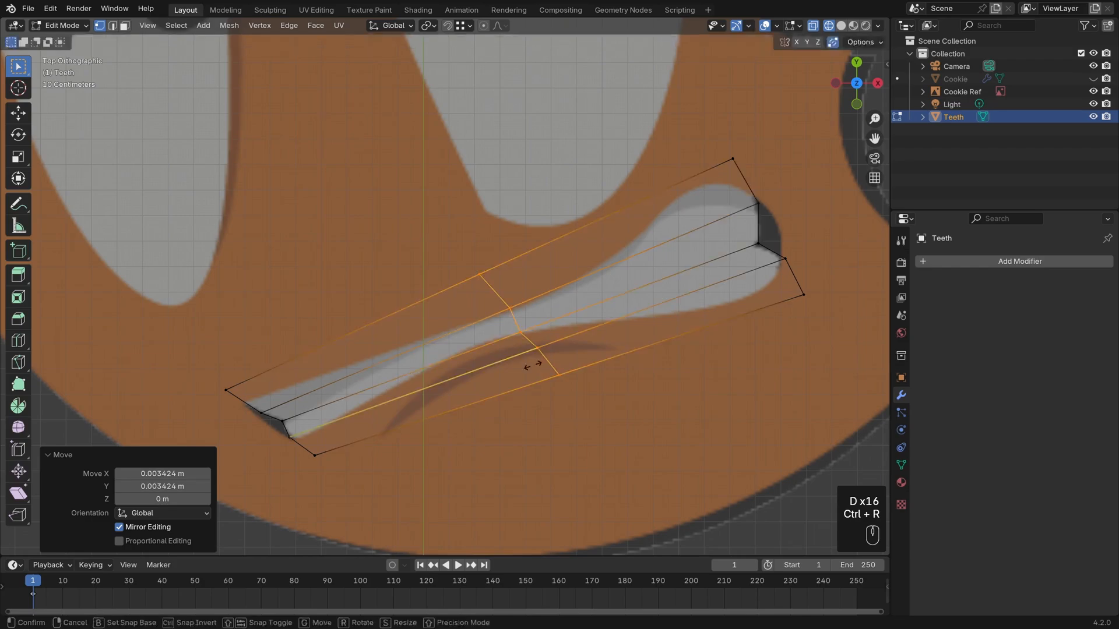
click(489, 380)
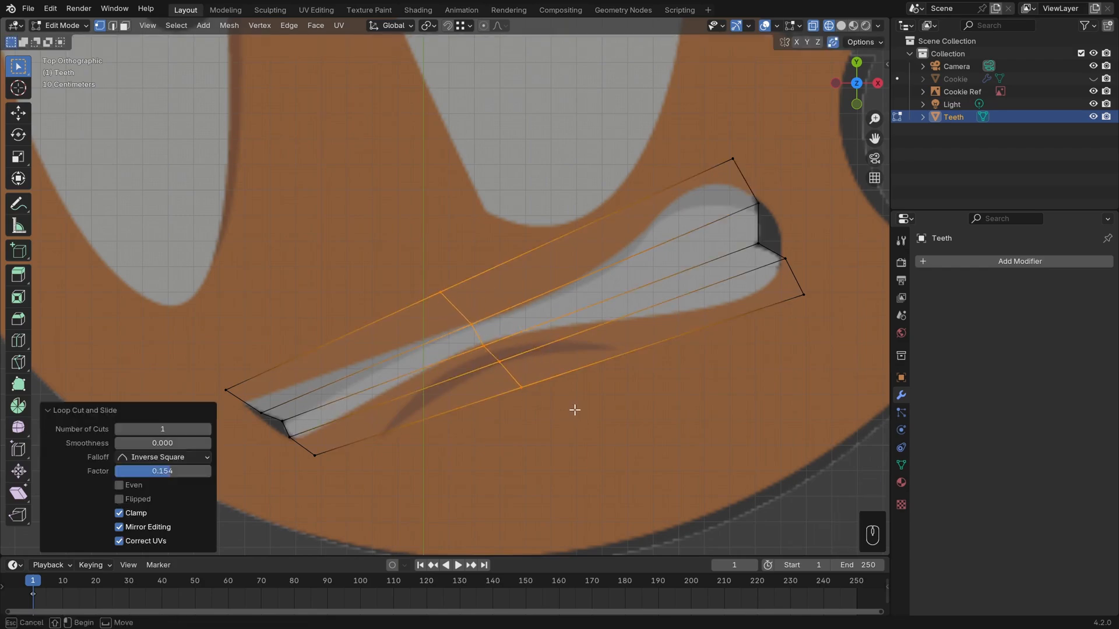
Move the three inner vertices of the crosswise cut onto the narrow part of the reference teeth.
click(485, 346)
key(g)
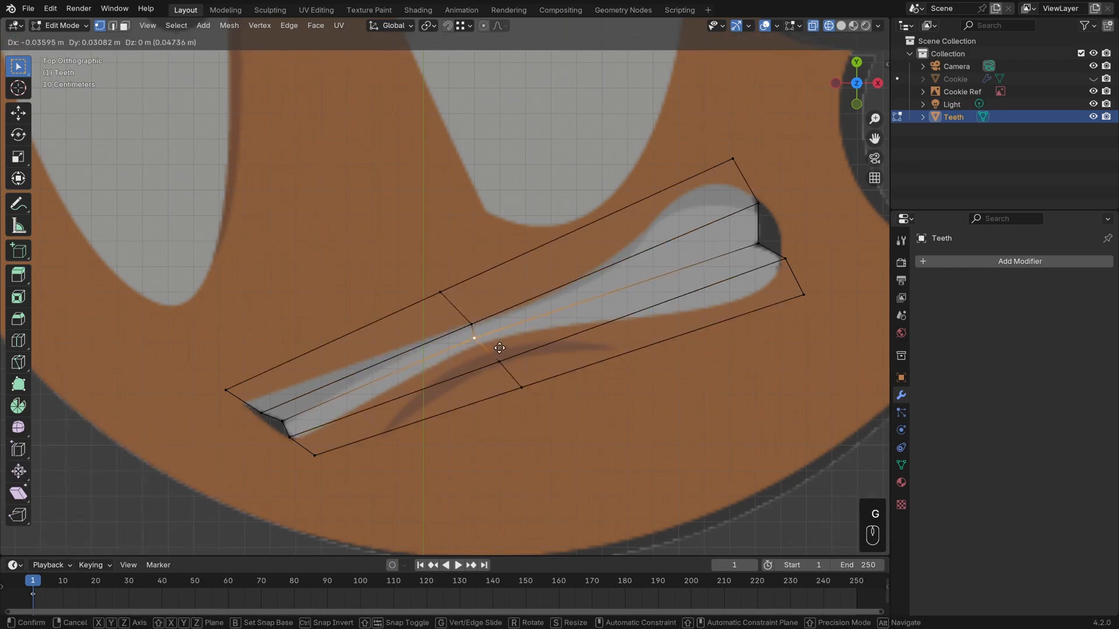
click(499, 347)
key(g)
click(475, 332)
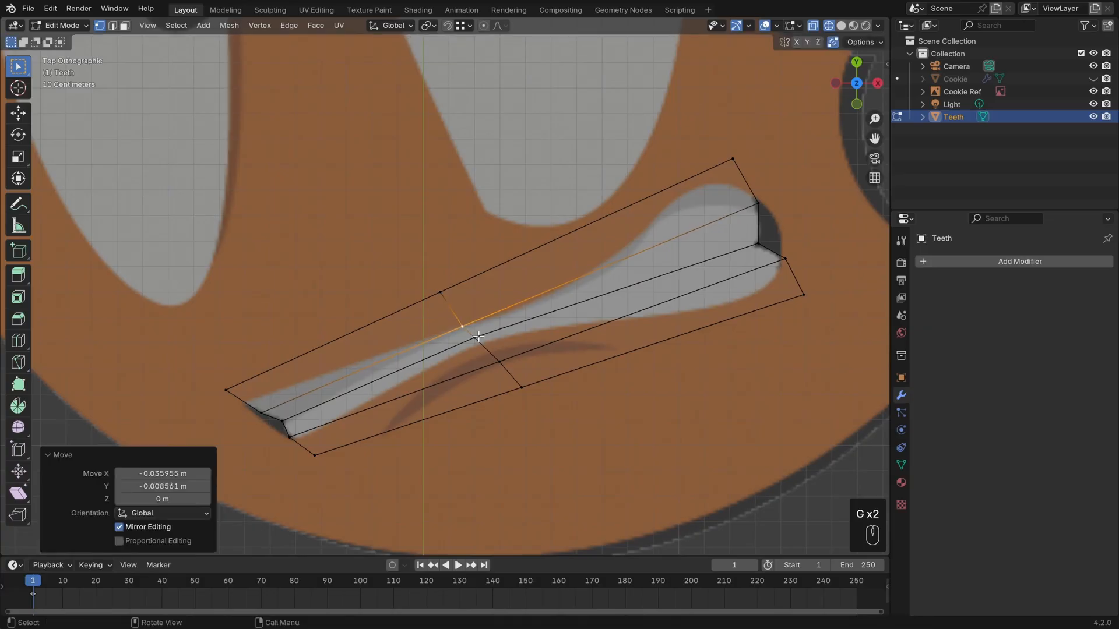
key(g)
click(492, 356)
Pull the crosswise cut's bottom and top outer vertices inward toward the mouth outline.
key(g)
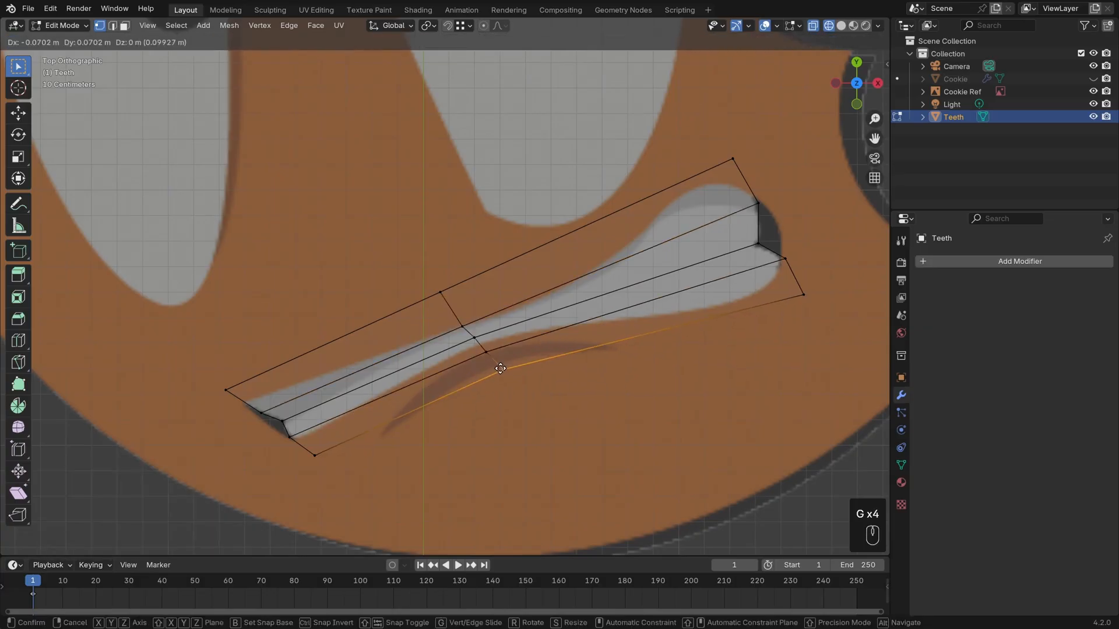
click(504, 369)
click(441, 290)
key(g)
click(462, 306)
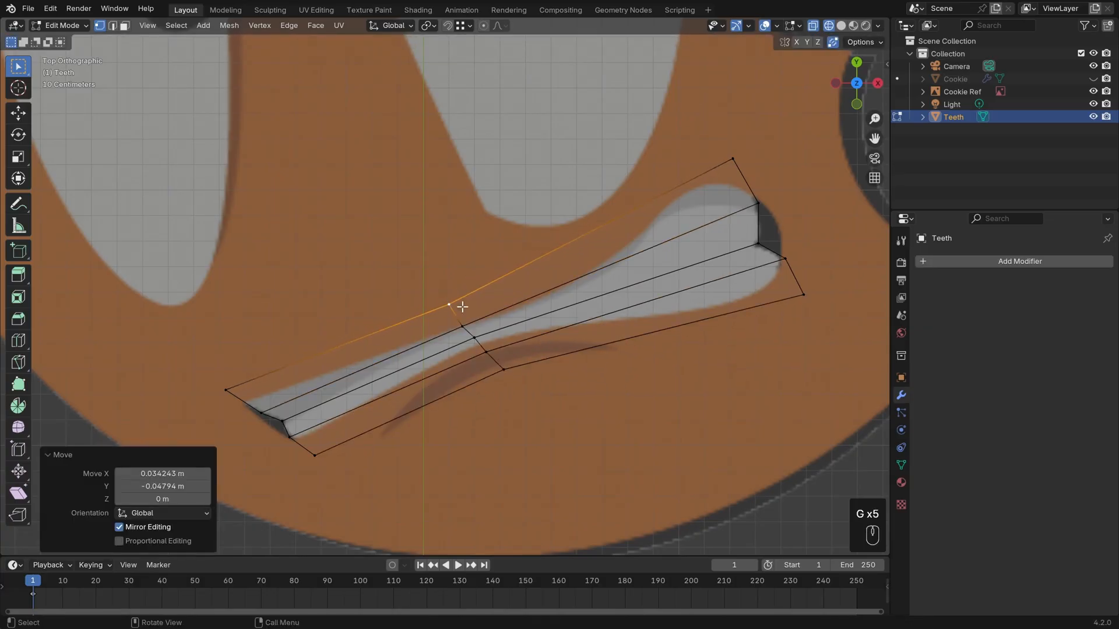
Edge-slide the lower lengthwise loop slightly toward the centre of the teeth by a factor of about 0.086.
alt+click(490, 351)
key(g)
key(g)
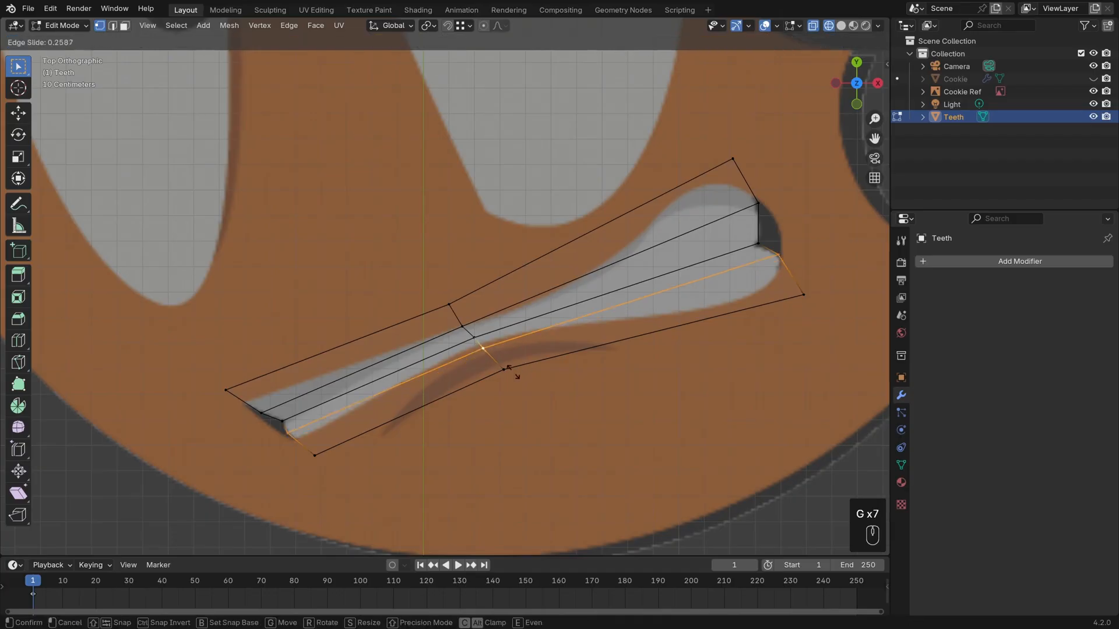
click(511, 371)
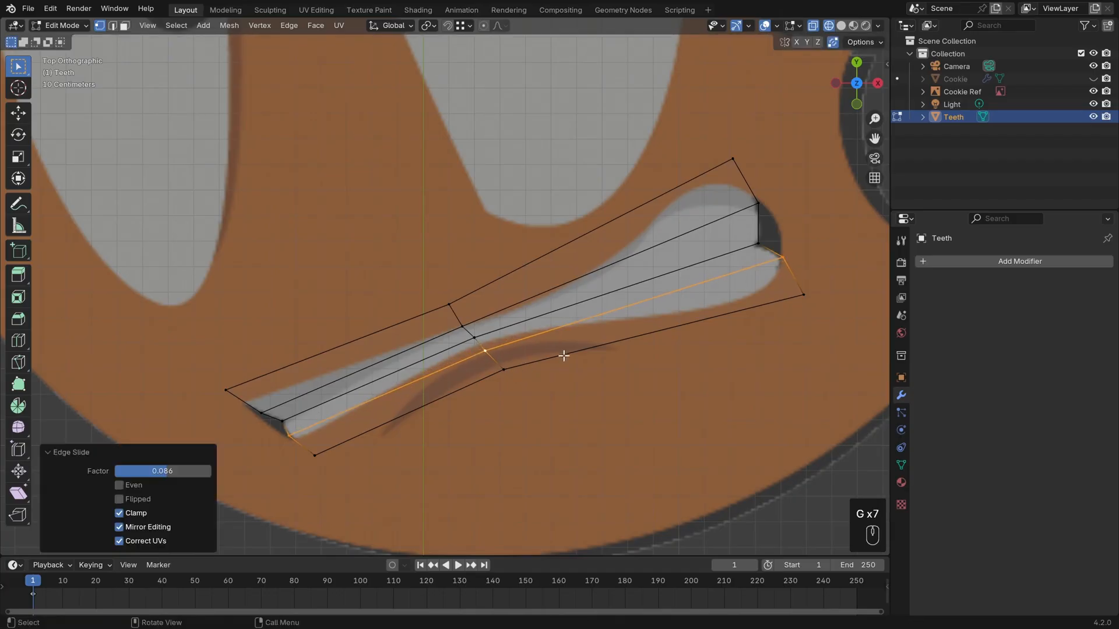
Move the whole crosswise loop toward the narrow end, about 0.26 m left and 0.11 m down.
alt+click(470, 331)
key(g)
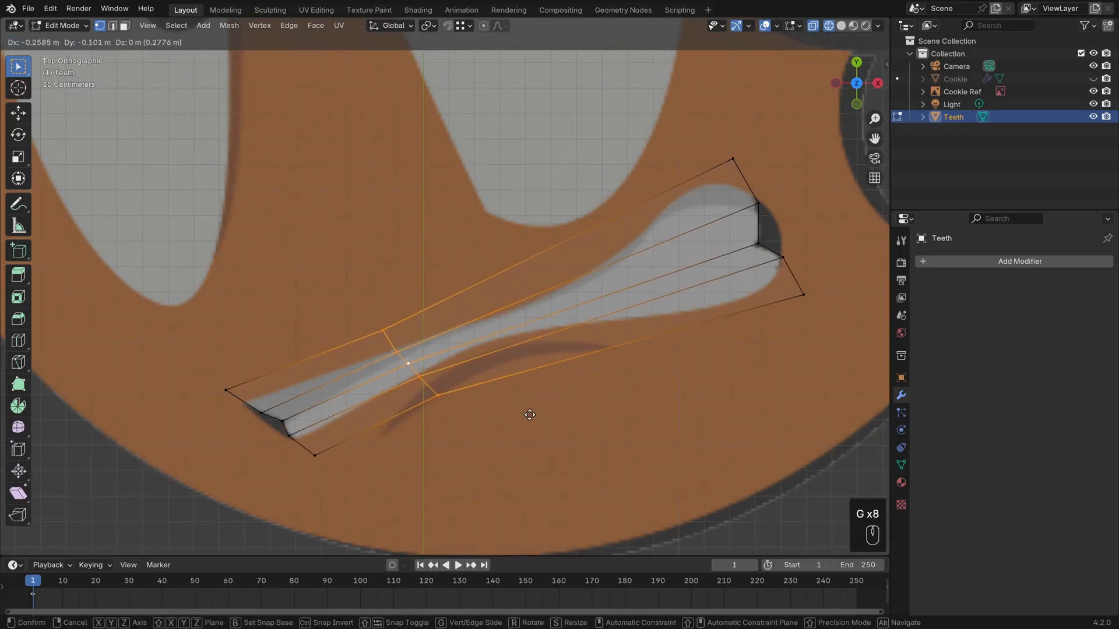
click(526, 412)
Add a second crosswise loop in the larger right section, scale it to about 0.944, and move it to follow the reference teeth.
key(ctrl+r)
click(495, 271)
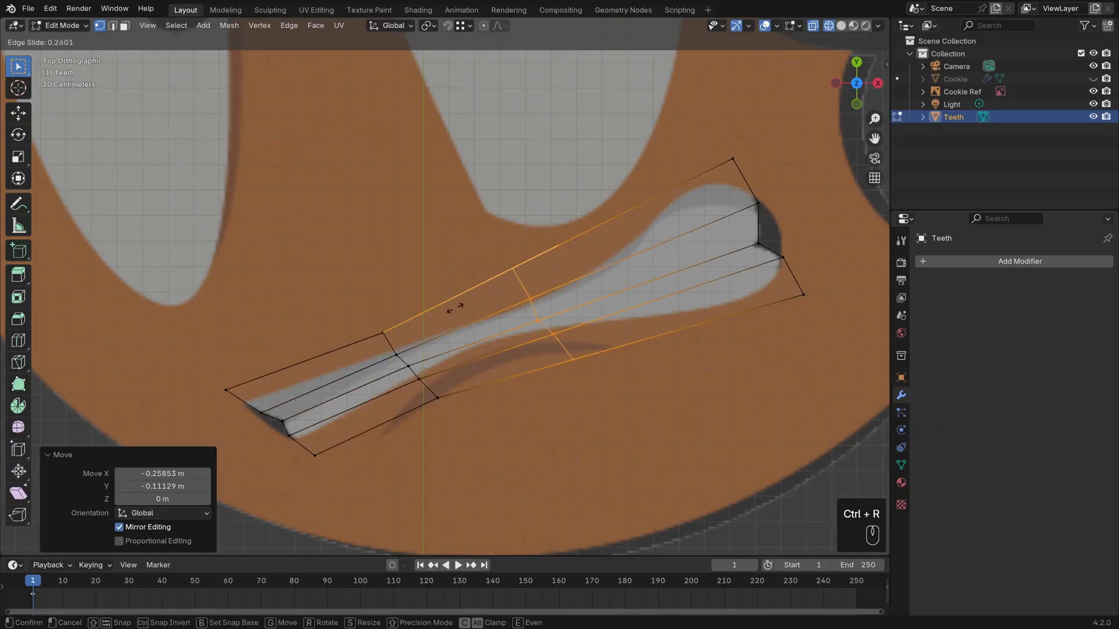
click(482, 357)
key(s)
click(549, 407)
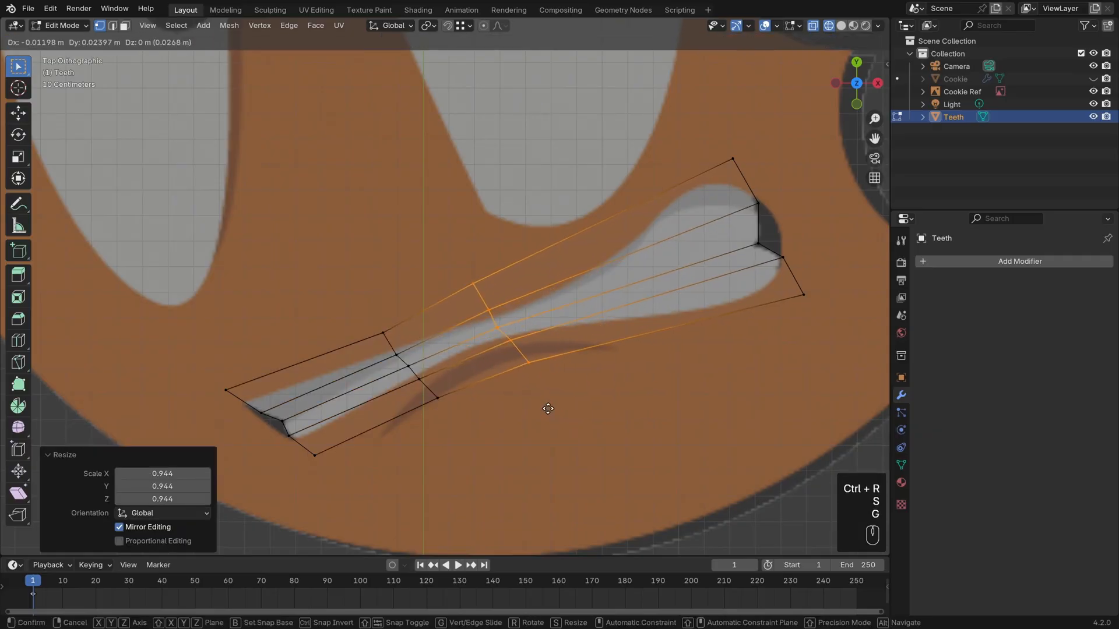
key(g)
click(589, 402)
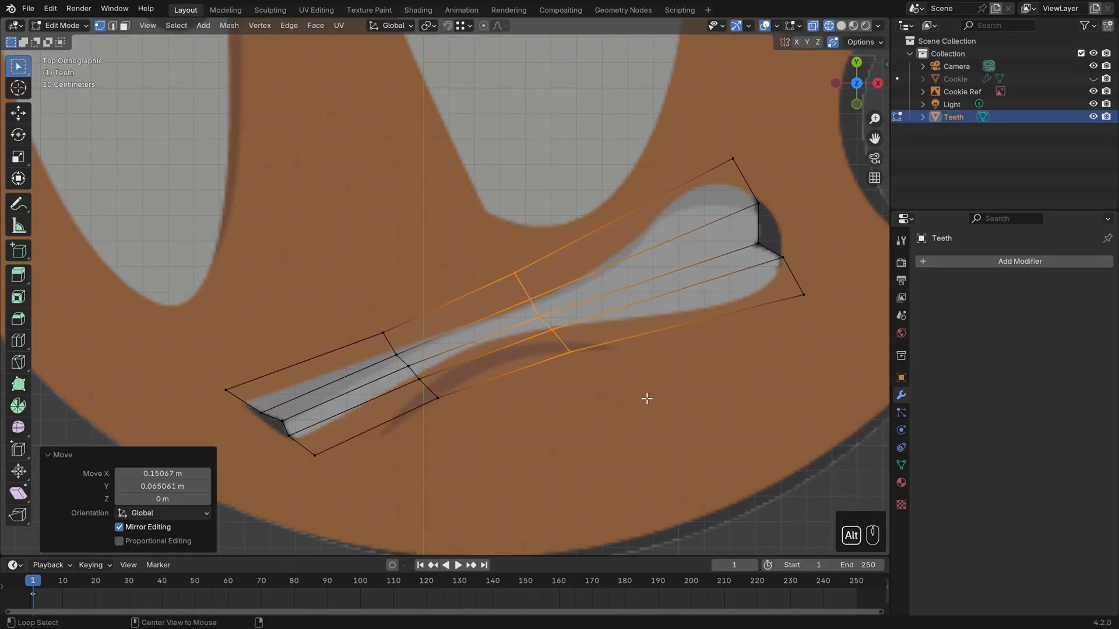
Nudge the second crosswise loop's centre vertex onto the line between the teeth rows and clear the selection.
key(alt+a)
click(542, 316)
key(g)
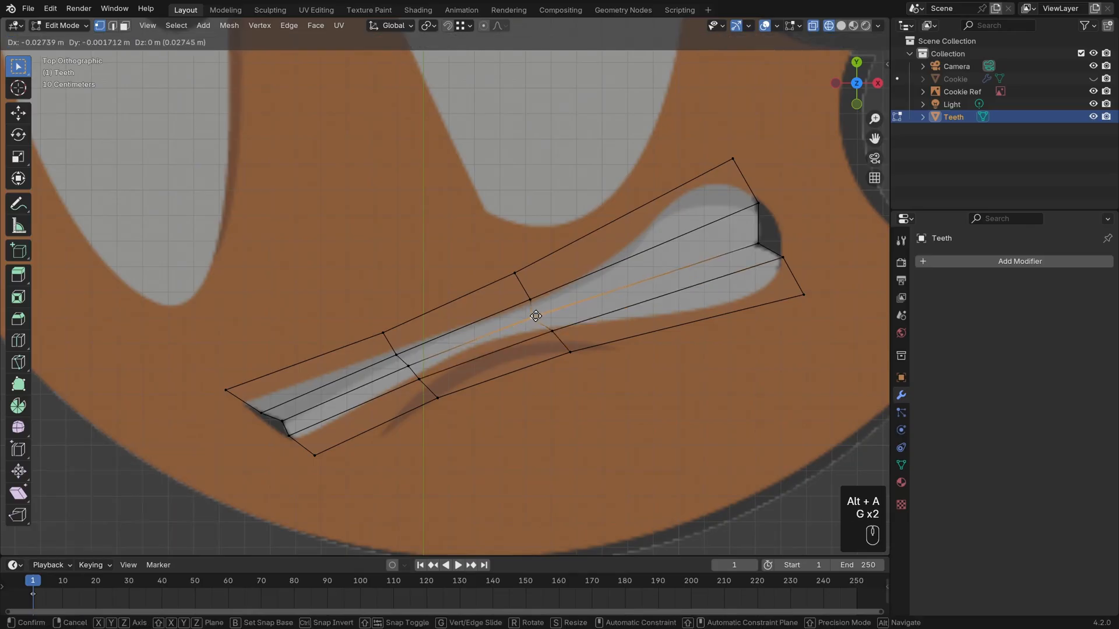
click(542, 314)
key(alt+a)
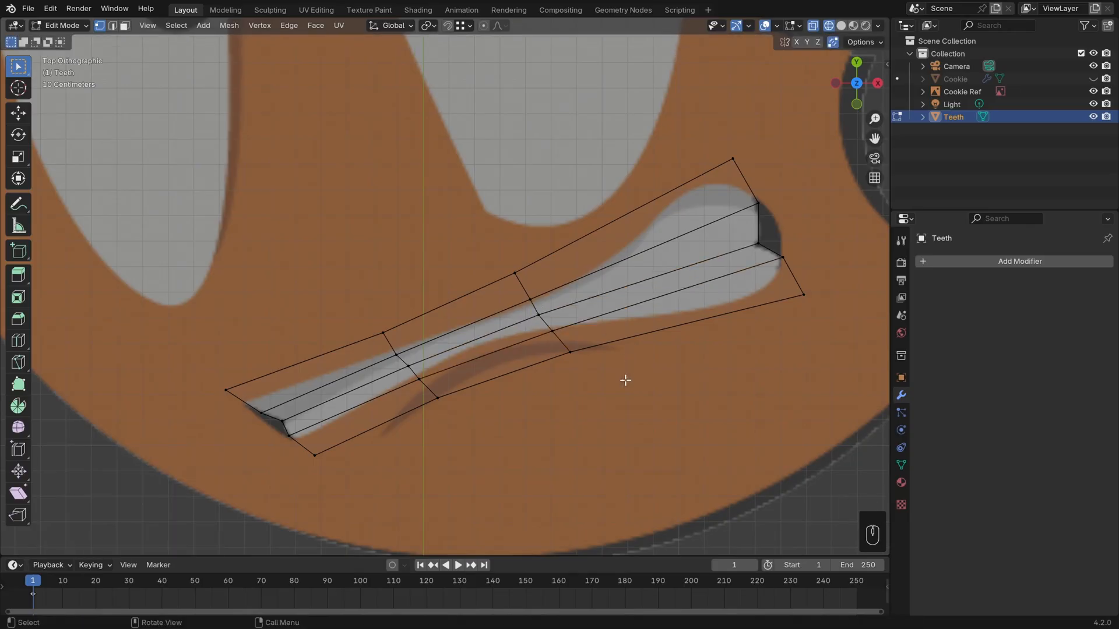
Extrude the entire Teeth mesh downward along the global Z axis by about 0.071 m.
middle_drag(520, 435, 590, 309)
key(a)
key(e)
key(z)
key(z)
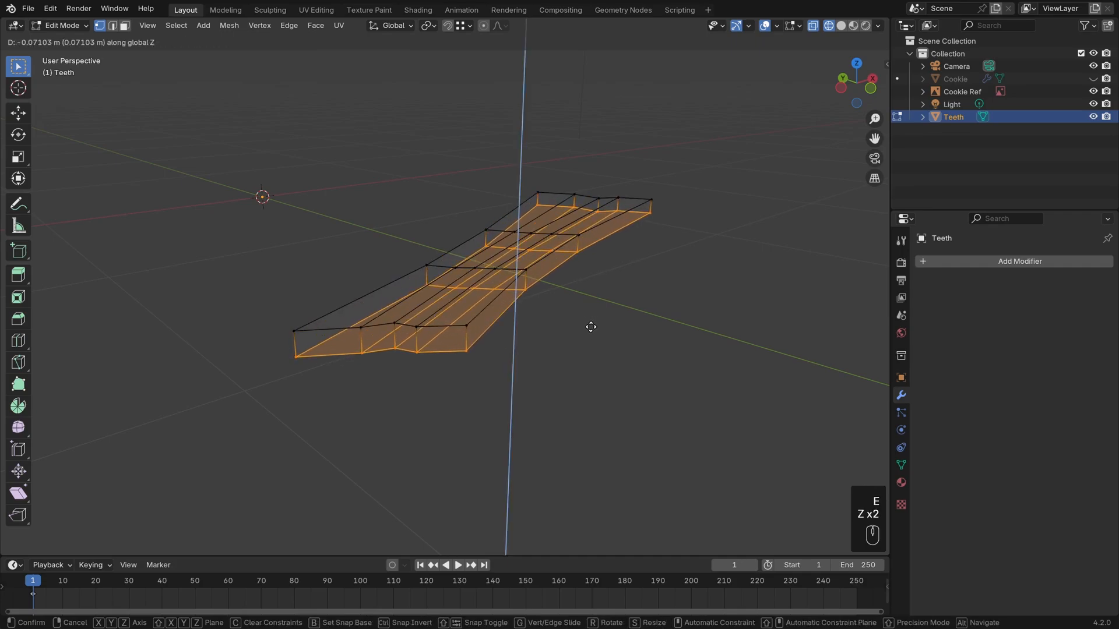
click(591, 327)
Switch the viewport to solid shading and turn on the Face Orientation overlay.
middle_drag(636, 320, 587, 334)
key(z)
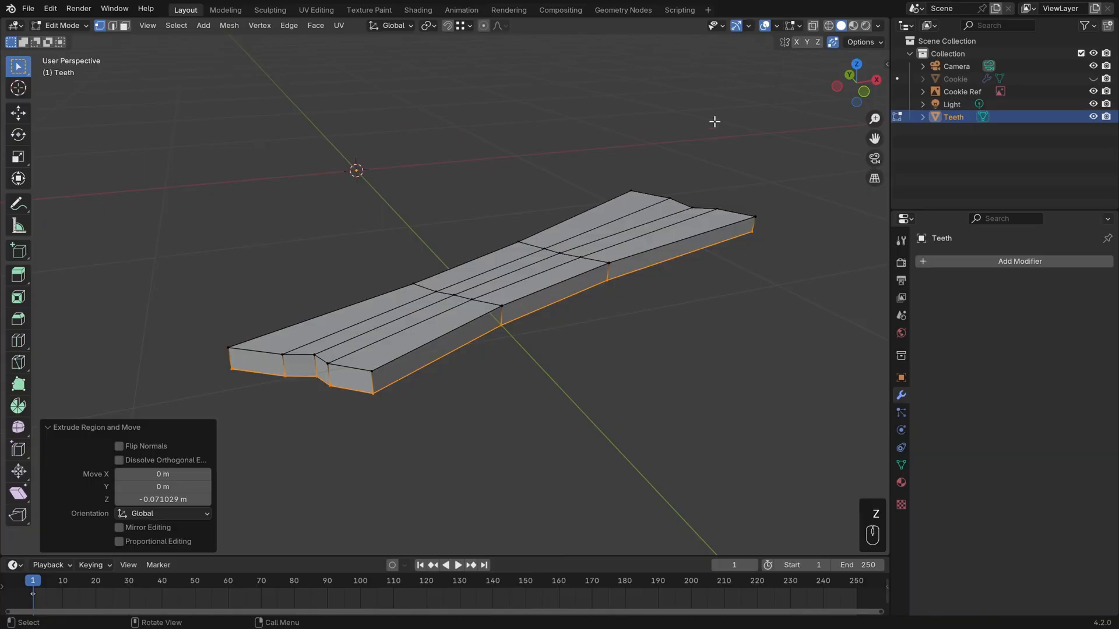
click(778, 25)
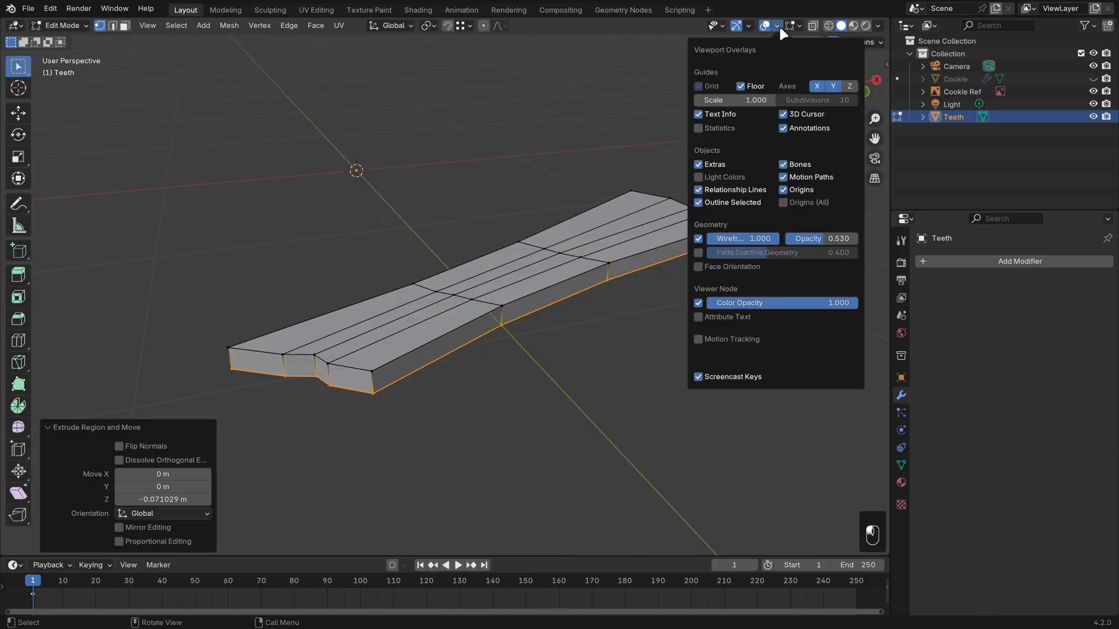
click(738, 263)
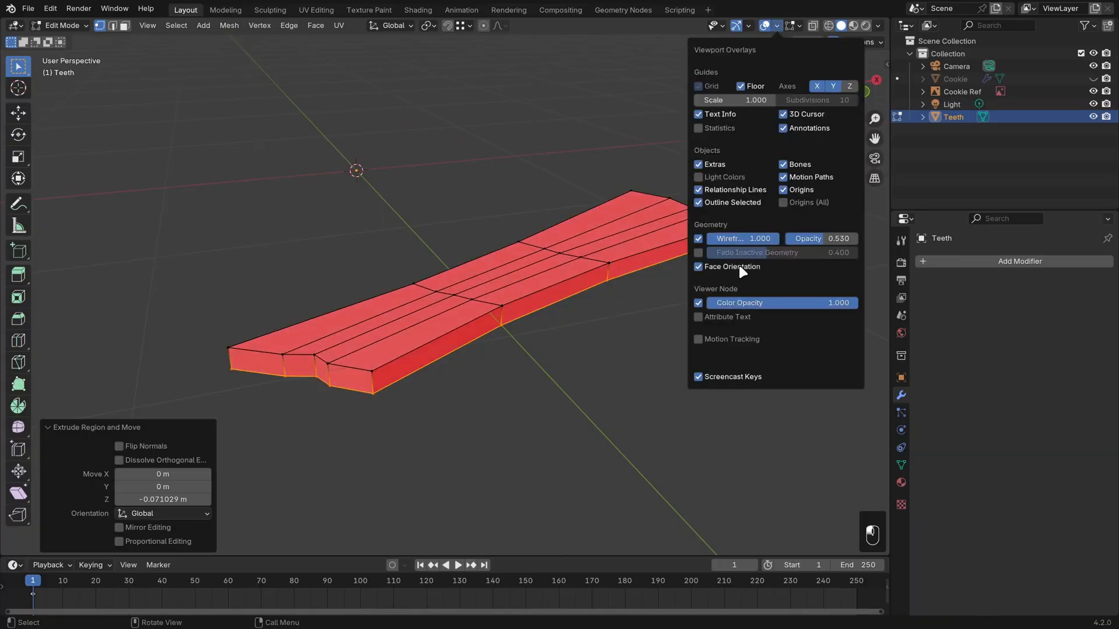
Recalculate the normals of the whole Teeth mesh to face outside.
mouse_move(537, 392)
middle_down()
mouse_move(572, 336)
mouse_move(554, 390)
middle_up()
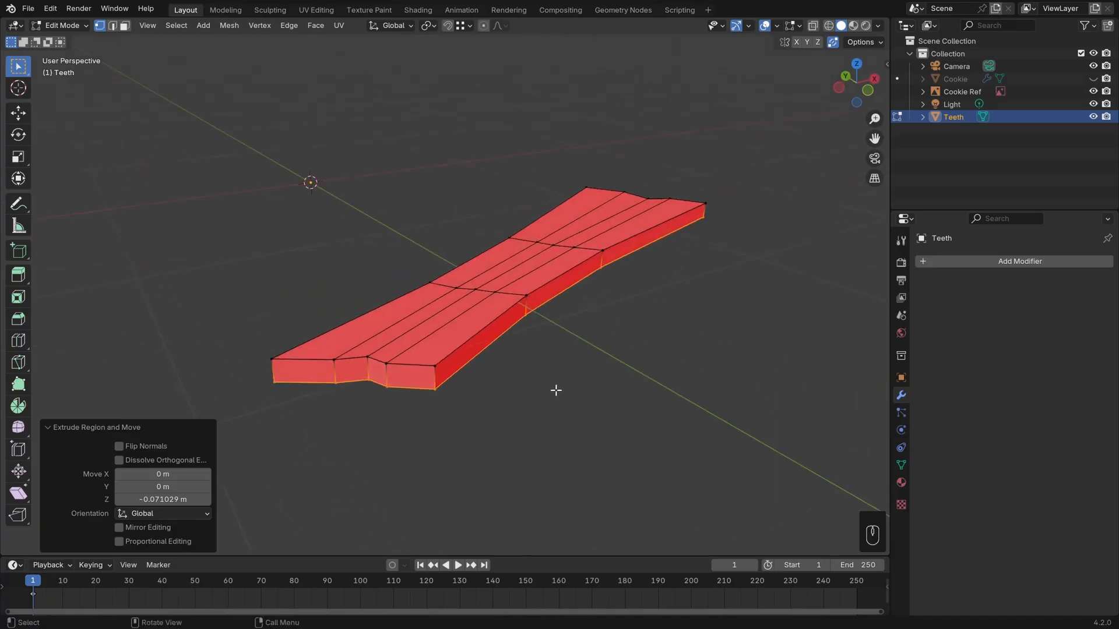
key(a)
key(shift+n)
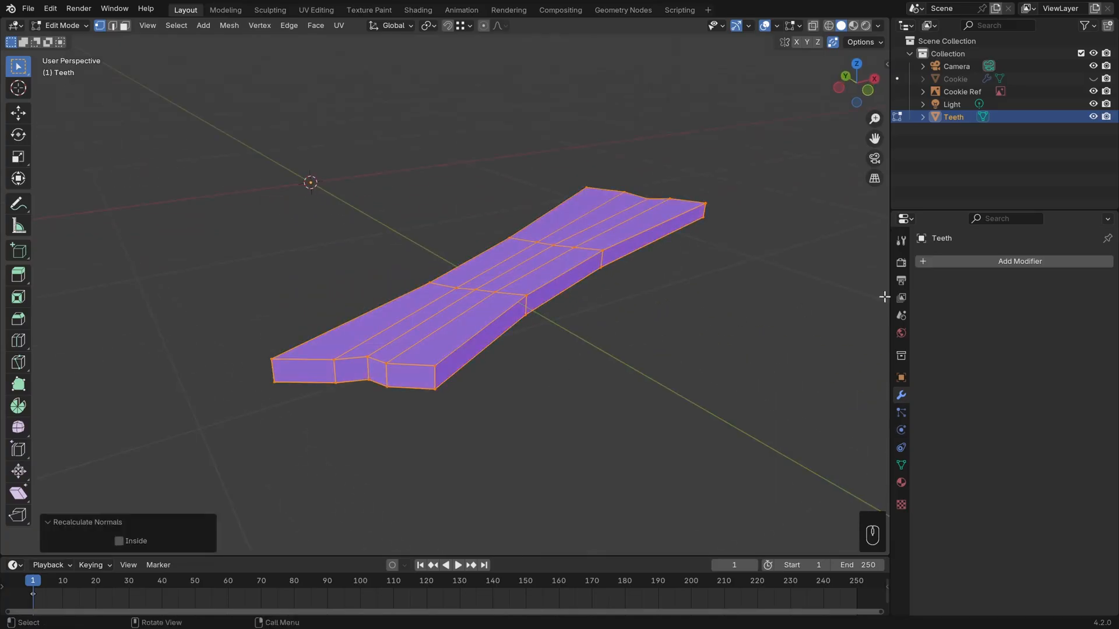
Add a Subdivision Surface modifier to the Teeth and turn off the Face Orientation overlay.
click(994, 260)
text(s)
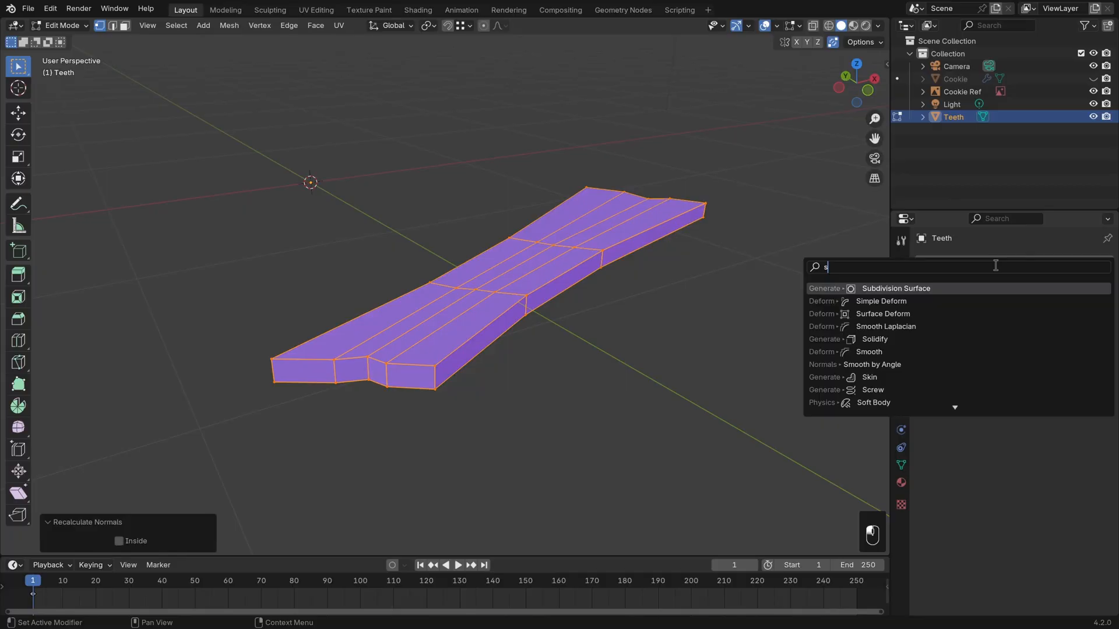
key(Return)
click(778, 26)
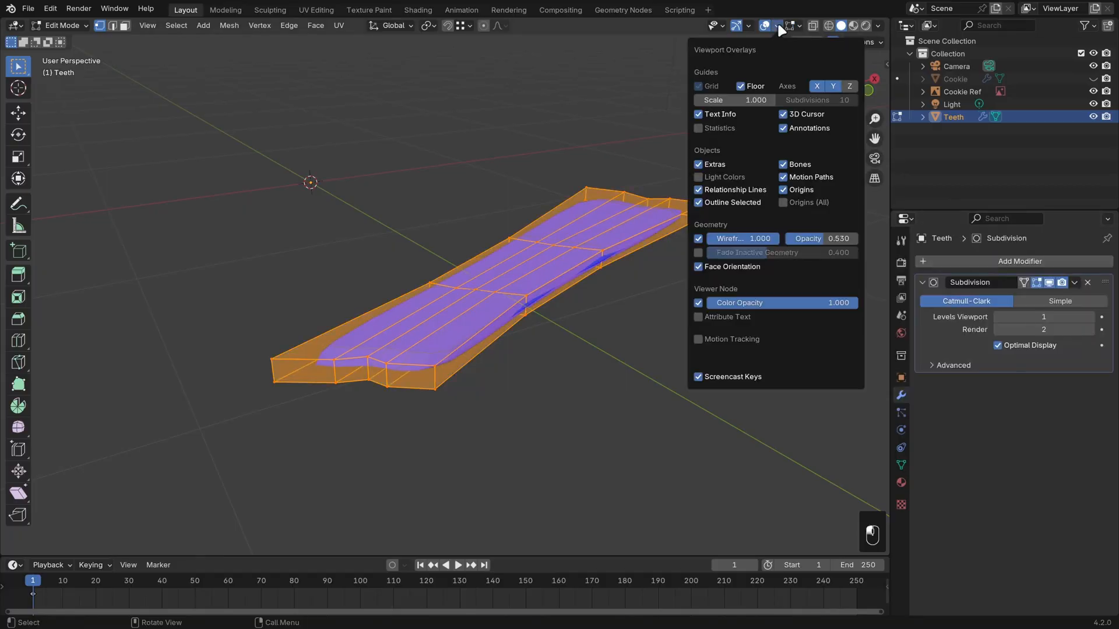
click(701, 267)
Add a crosswise loop cut close to each short end of the Teeth mesh, with slide factors of 0.925 and -0.944.
middle_drag(673, 284, 565, 398)
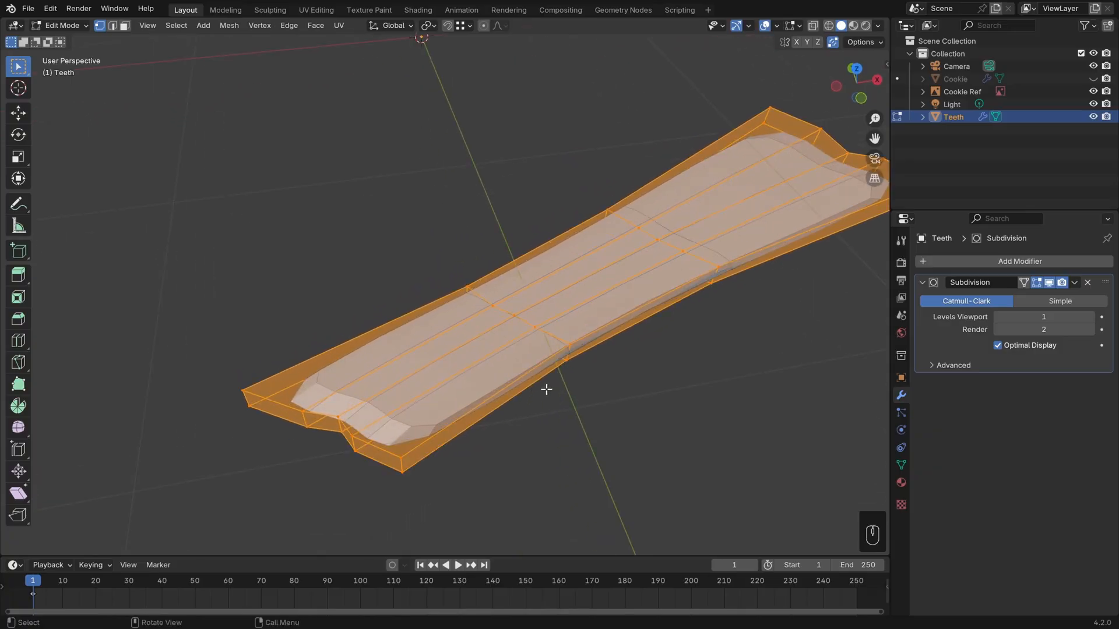
key(ctrl+r)
click(542, 390)
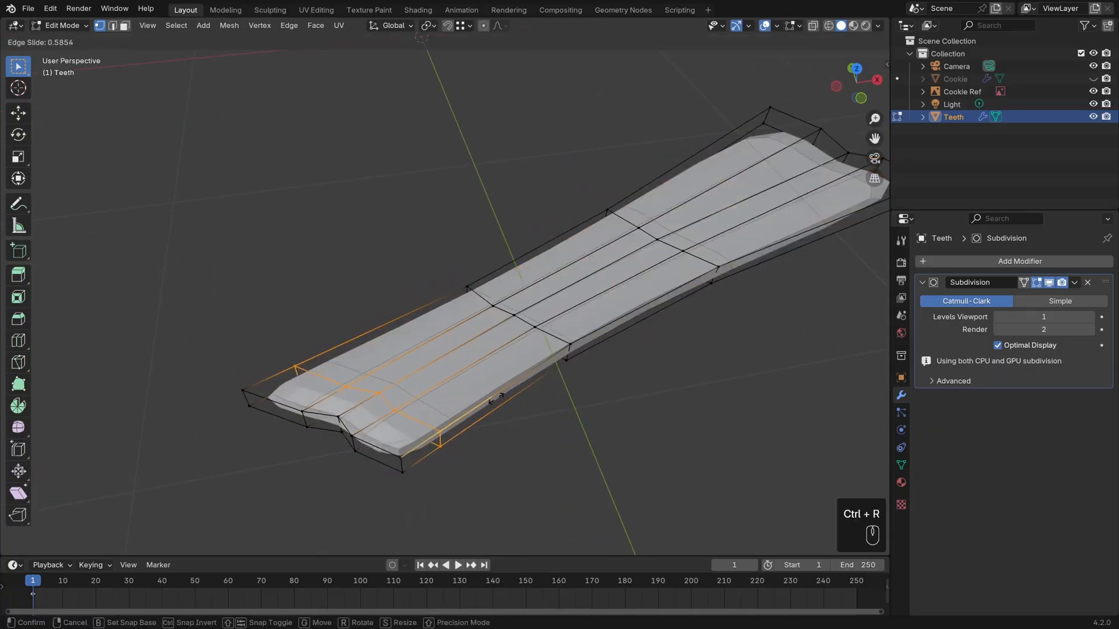
click(466, 417)
middle_drag(577, 387, 565, 260)
key(ctrl+r)
click(585, 280)
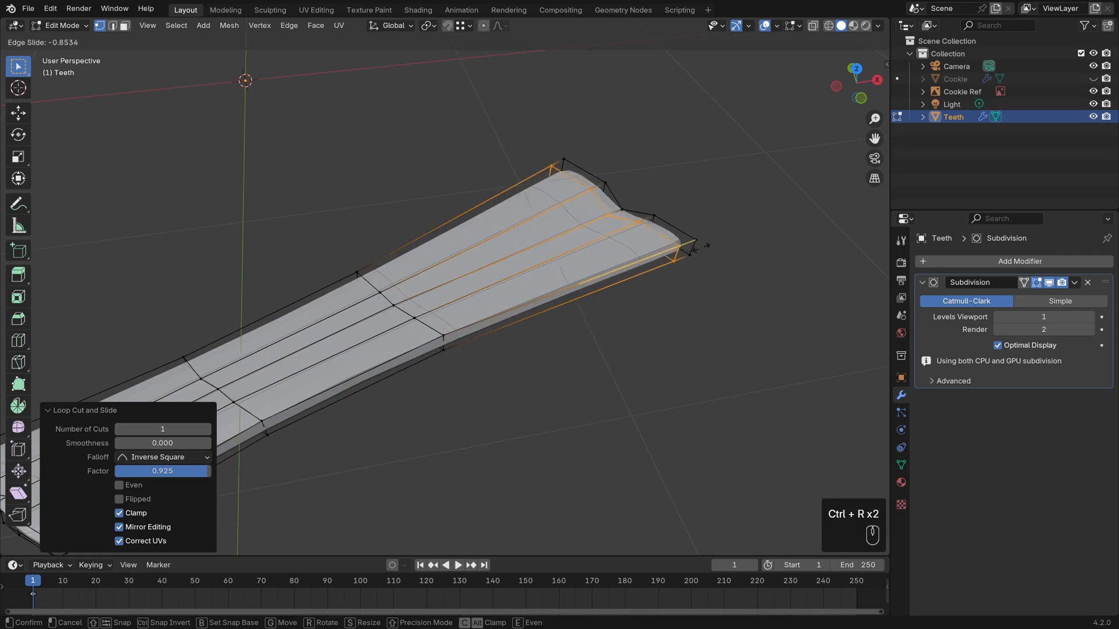
click(712, 244)
Try to lower the lengthwise centre edges on the Teeth's upper face by about 0.027 m along global Z.
middle_drag(560, 358, 669, 292)
middle_drag(472, 399, 516, 389)
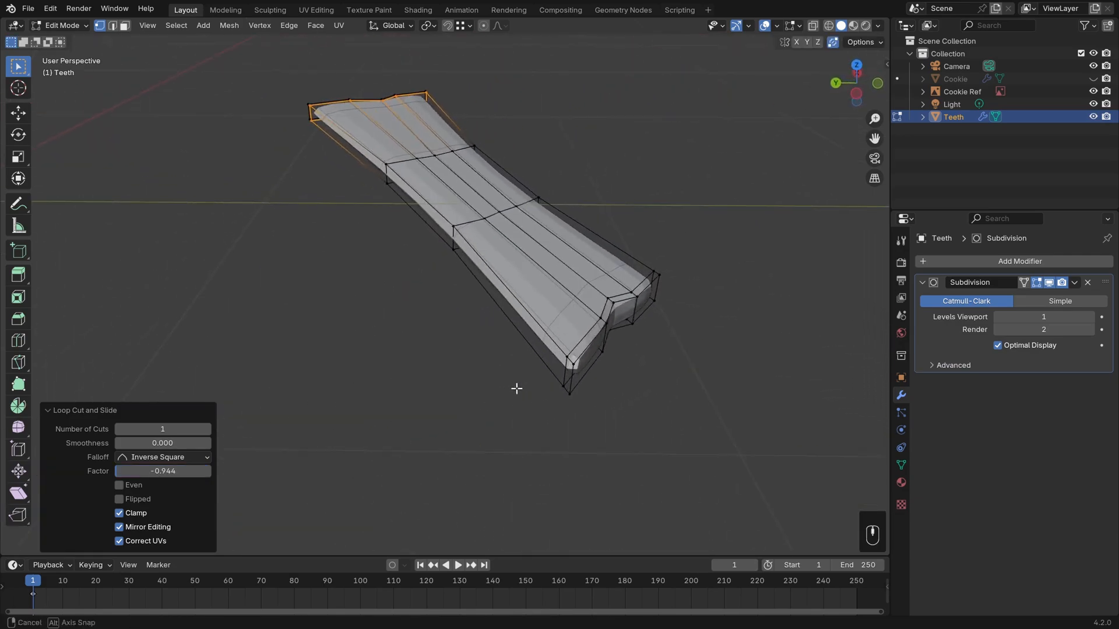
click(619, 308)
middle_drag(618, 307, 669, 369)
ctrl+click(387, 175)
key(g)
key(z)
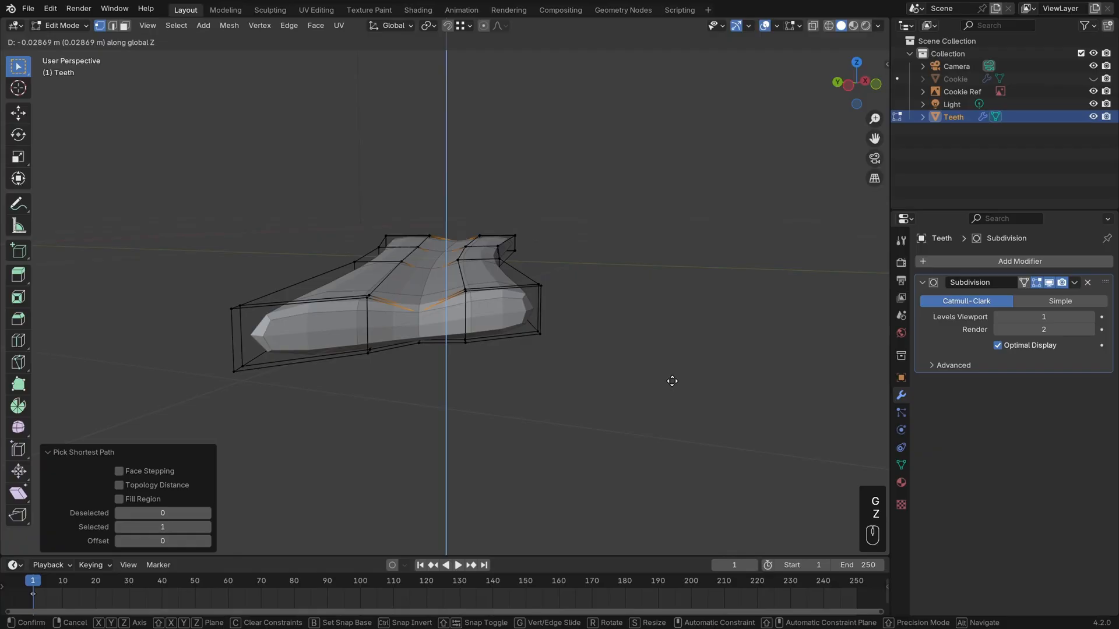
click(672, 380)
middle_drag(672, 381, 544, 357)
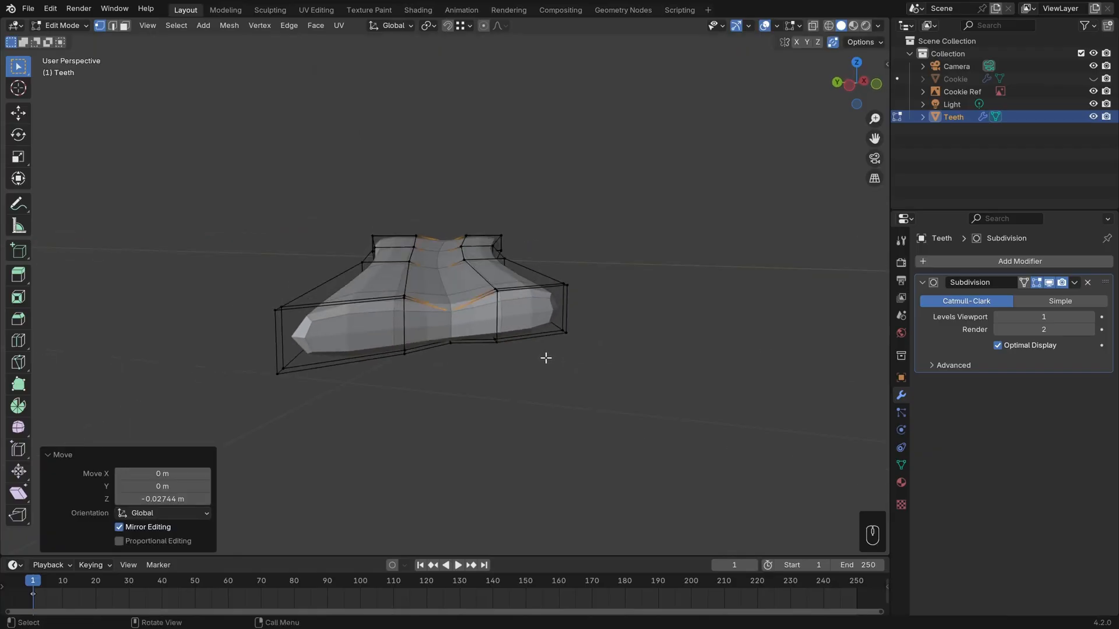
key(ctrl+z)
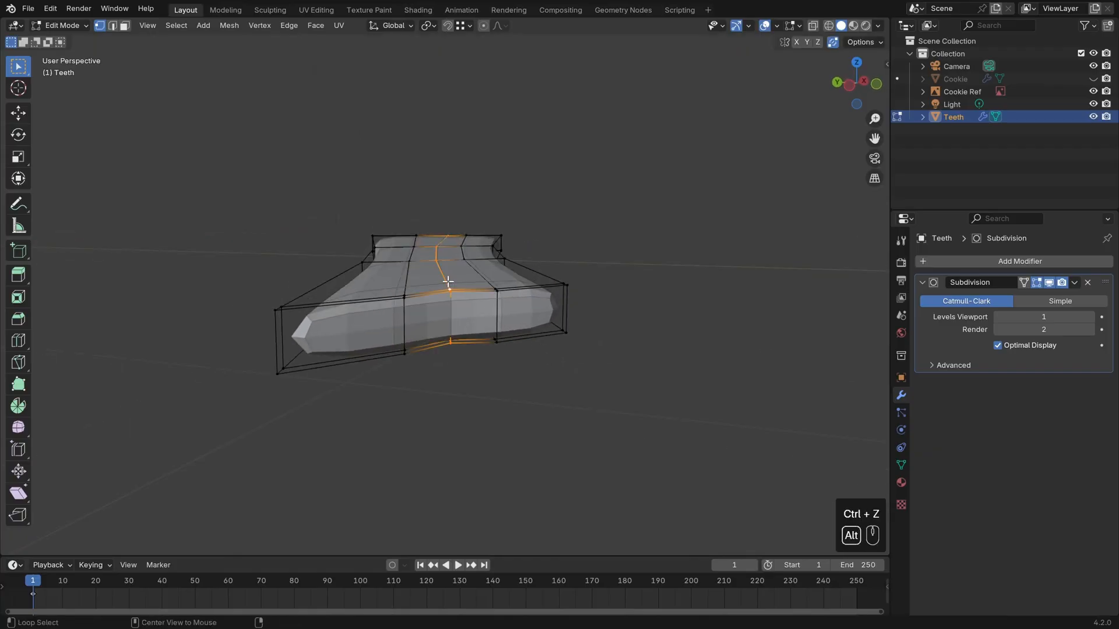
Bevel the Teeth's lengthwise centre edge loop with 2 segments and an offset of about 0.007 m.
shift+middle_drag(448, 282, 469, 309)
scroll(469, 309, up, 2)
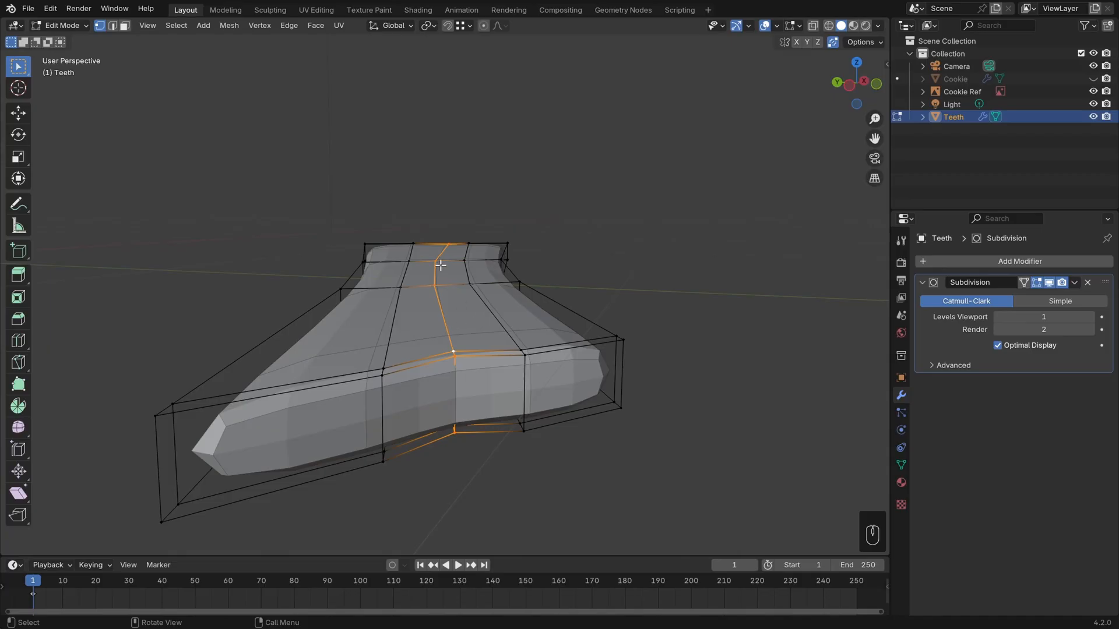
key(ctrl+b)
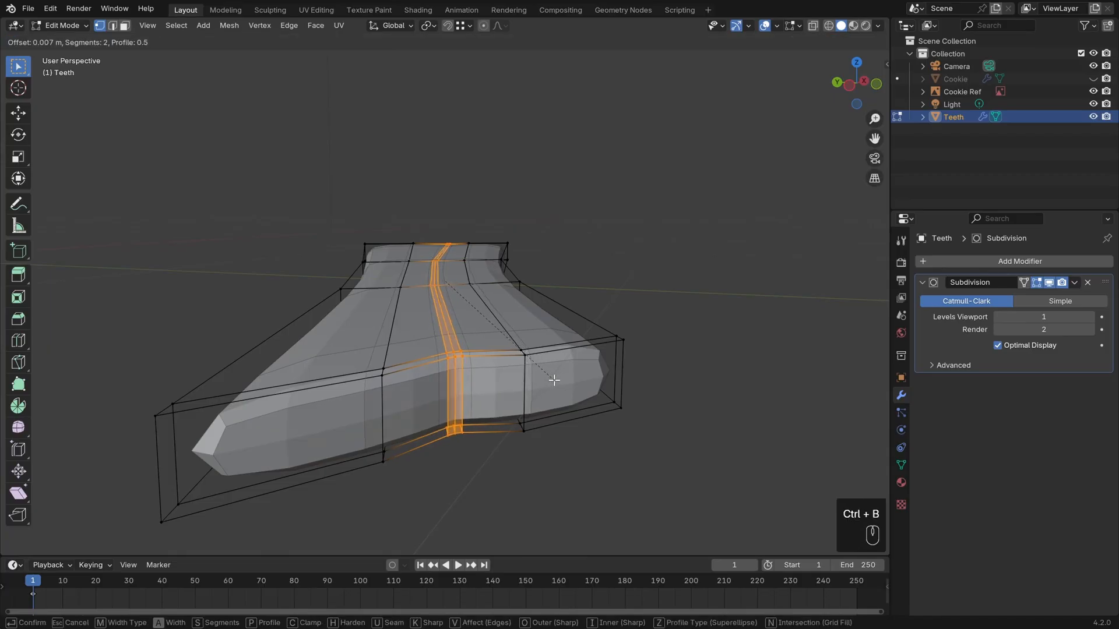
click(558, 379)
Lower only the middle edge line on the Teeth's upper face by about 0.022 m along global Z to form a groove.
alt+click(449, 333)
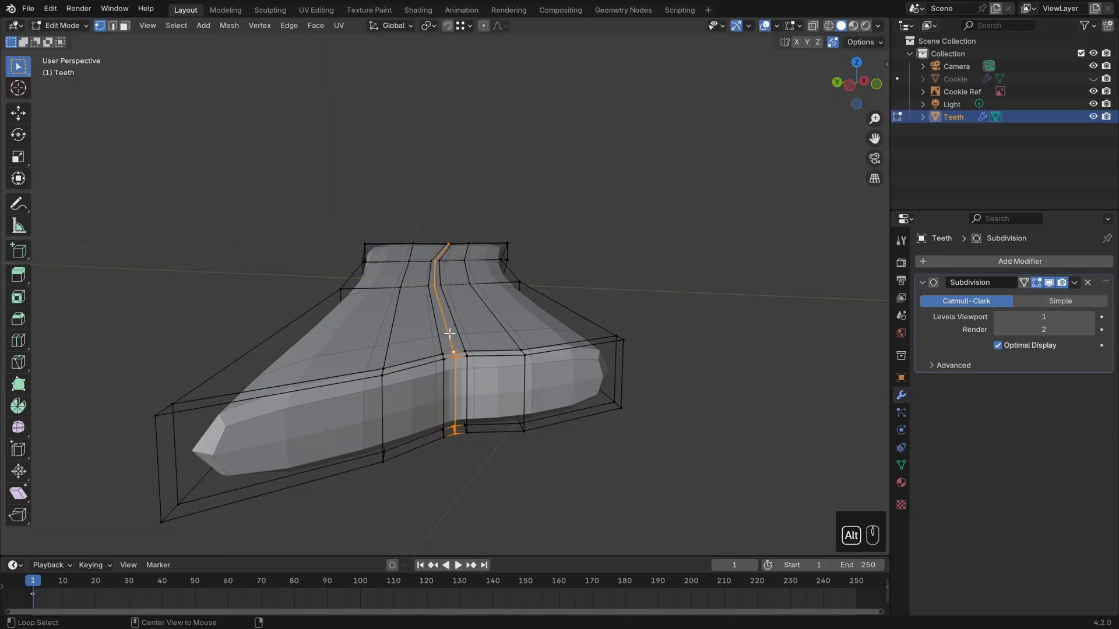
middle_drag(516, 402, 605, 317)
click(454, 376)
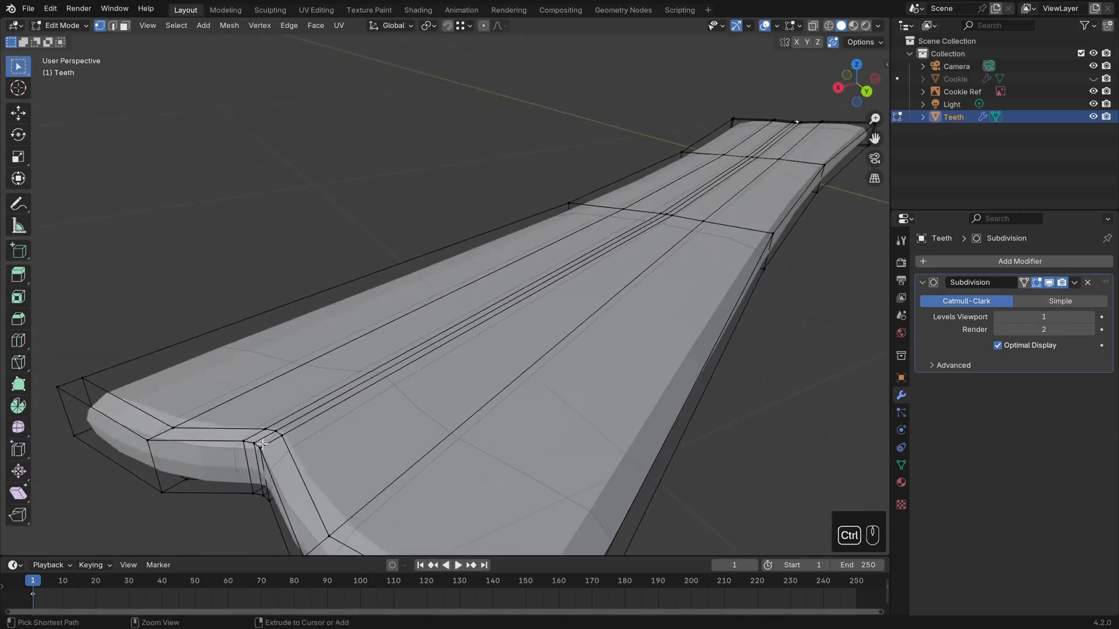
ctrl+click(262, 444)
middle_drag(262, 444, 644, 364)
key(g)
key(z)
click(689, 354)
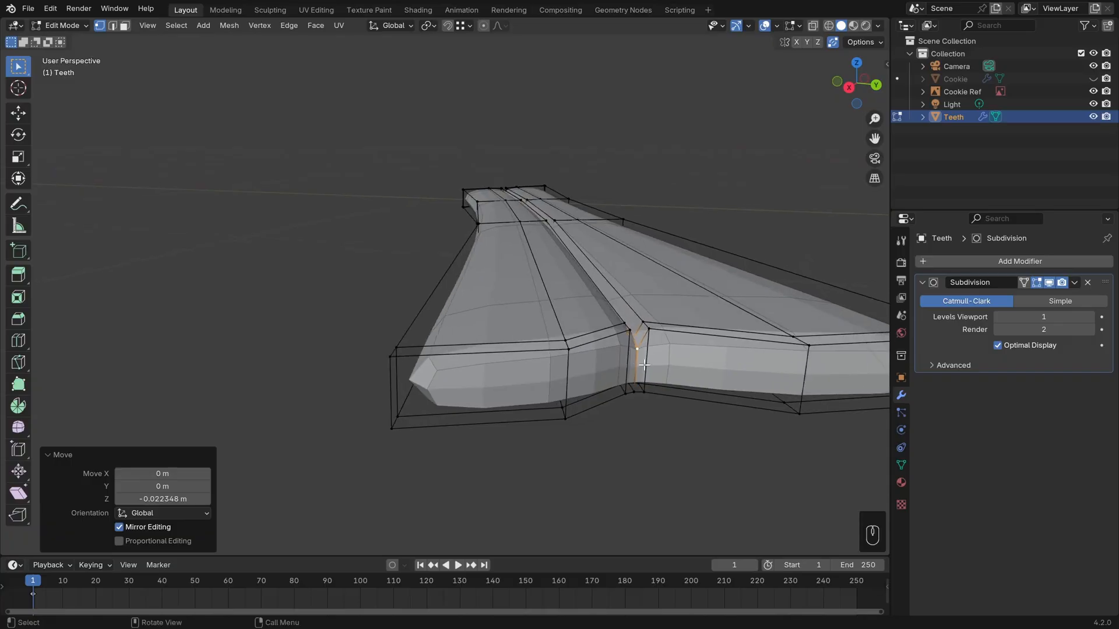
Unhide the Cookie and lower the whole Teeth object about 0.067 m along global Z into the mouth opening.
key(Tab)
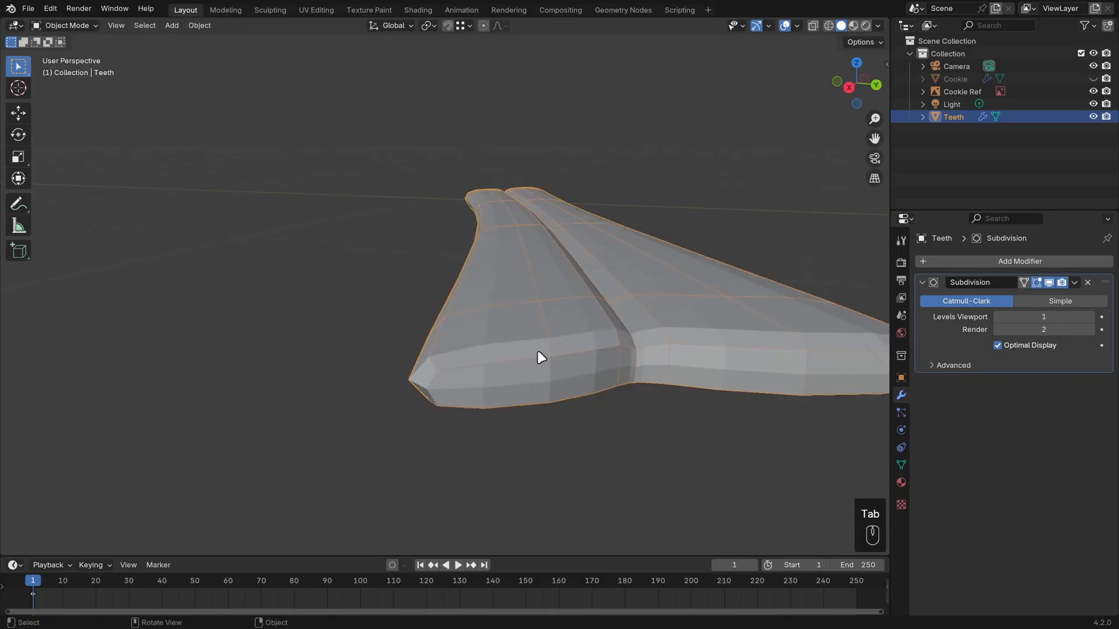
click(1093, 78)
middle_drag(670, 245, 661, 342)
key(g)
key(z)
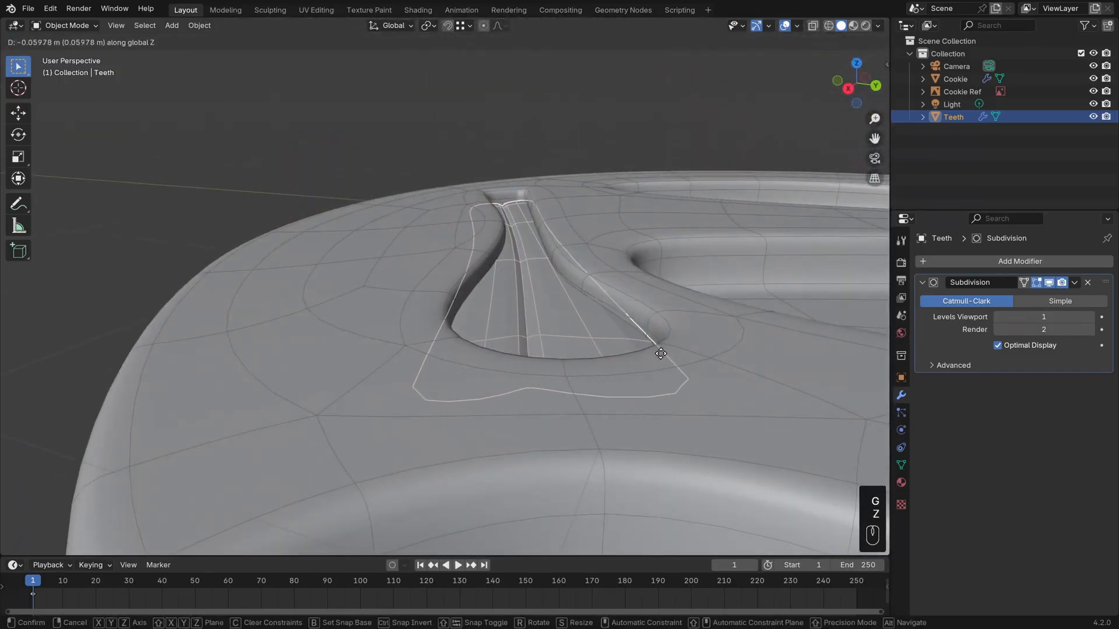
click(660, 356)
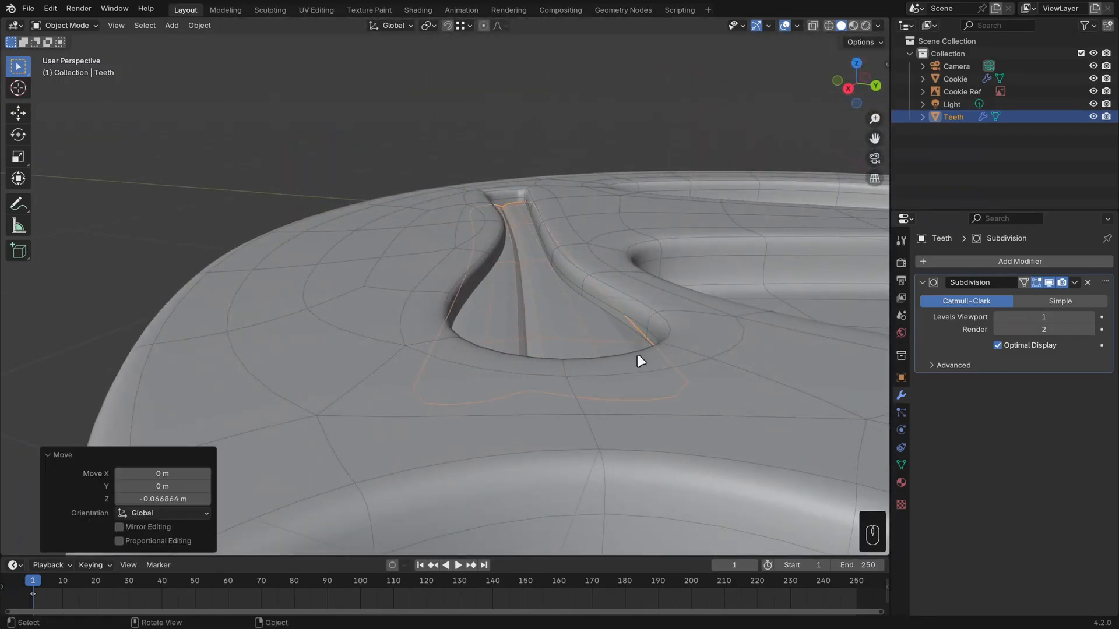
Set the viewport level of the Teeth's Subdivision modifier to 2 and clear the selection.
key(alt+a)
middle_drag(637, 351, 604, 438)
click(639, 360)
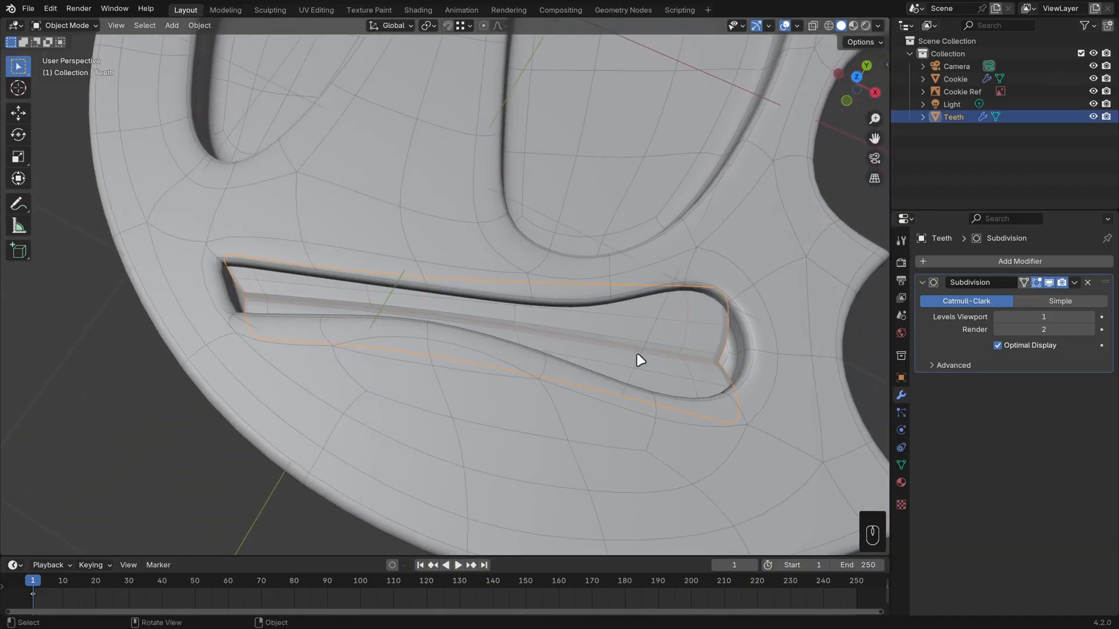
click(1091, 317)
key(alt+a)
middle_drag(605, 382, 656, 395)
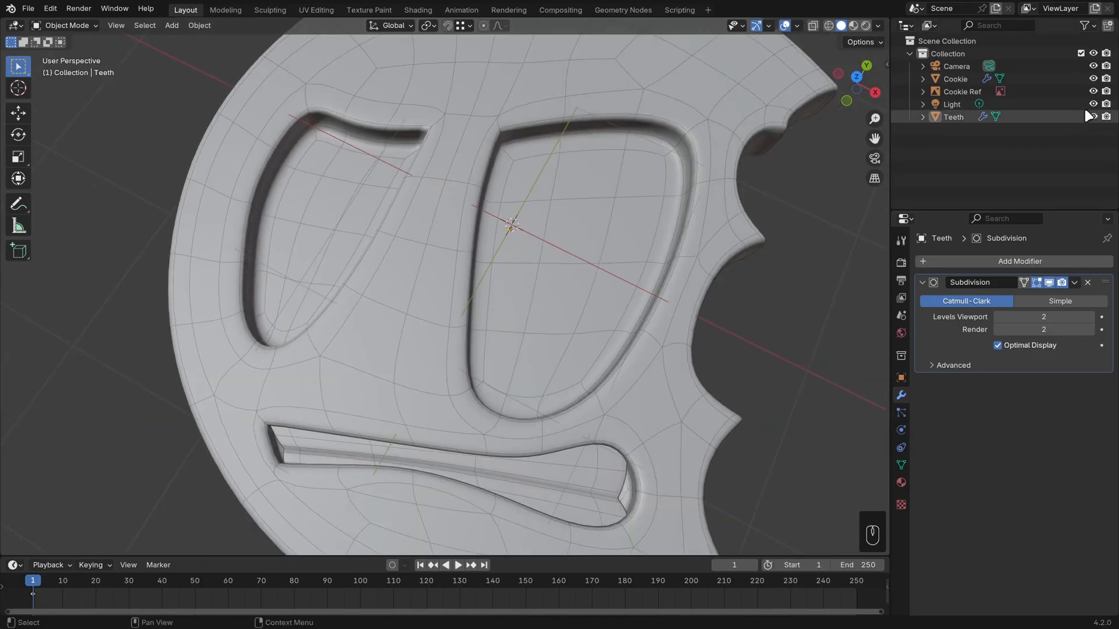
Hide the Cookie and view the reference image straight from above.
click(1093, 78)
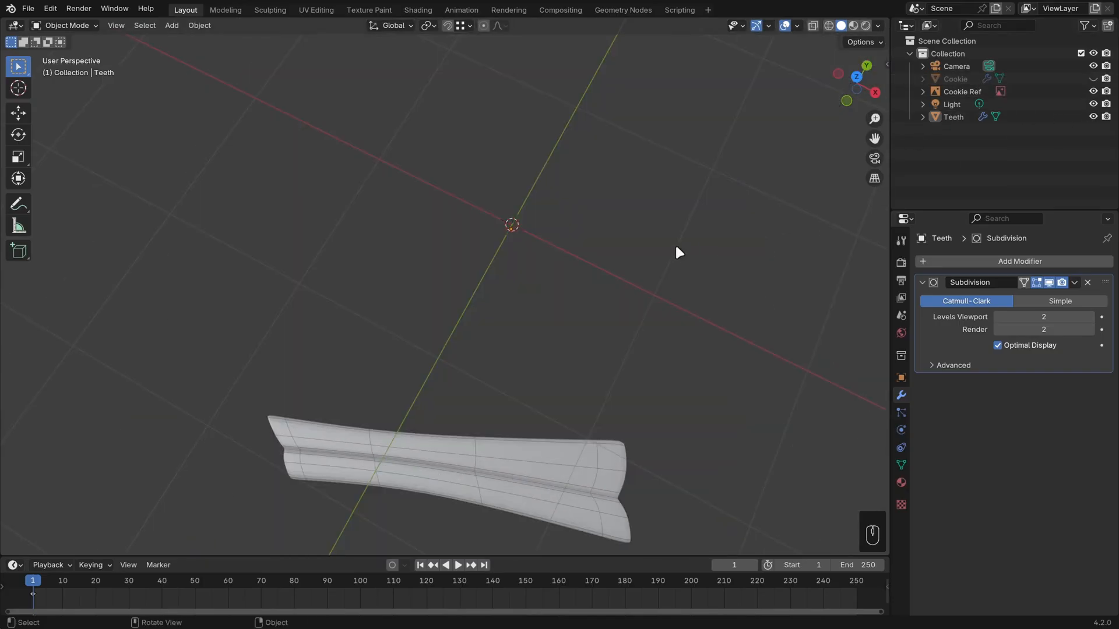
key(KP_7)
shift+middle_drag(681, 209, 640, 411)
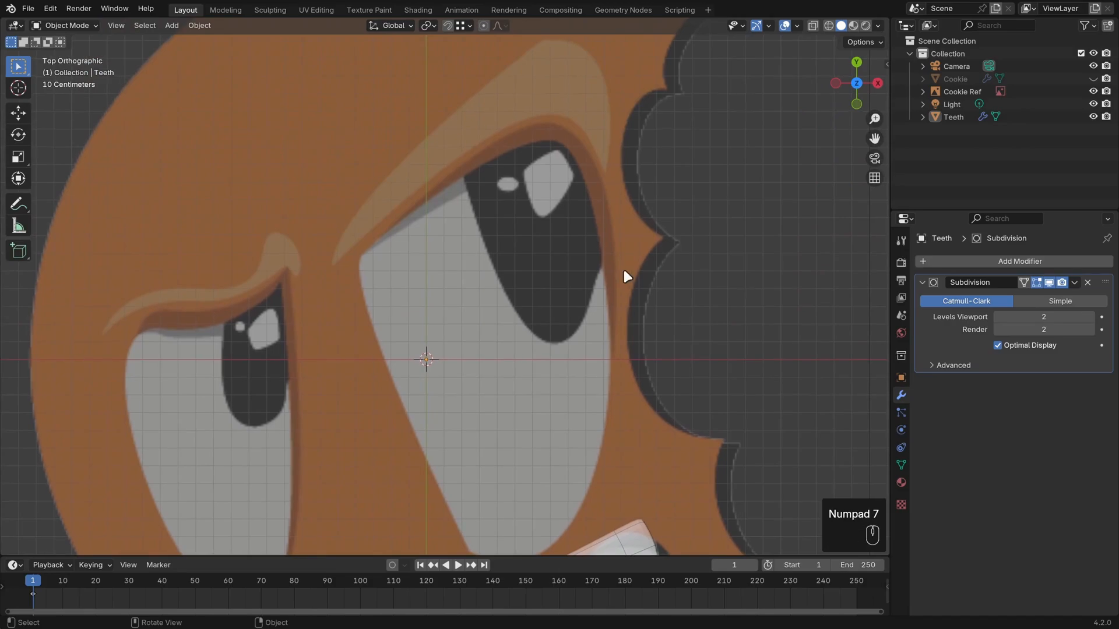
Add a mesh plane and rename it Eyes.
click(551, 240)
key(shift+a)
mouse_move(551, 243)
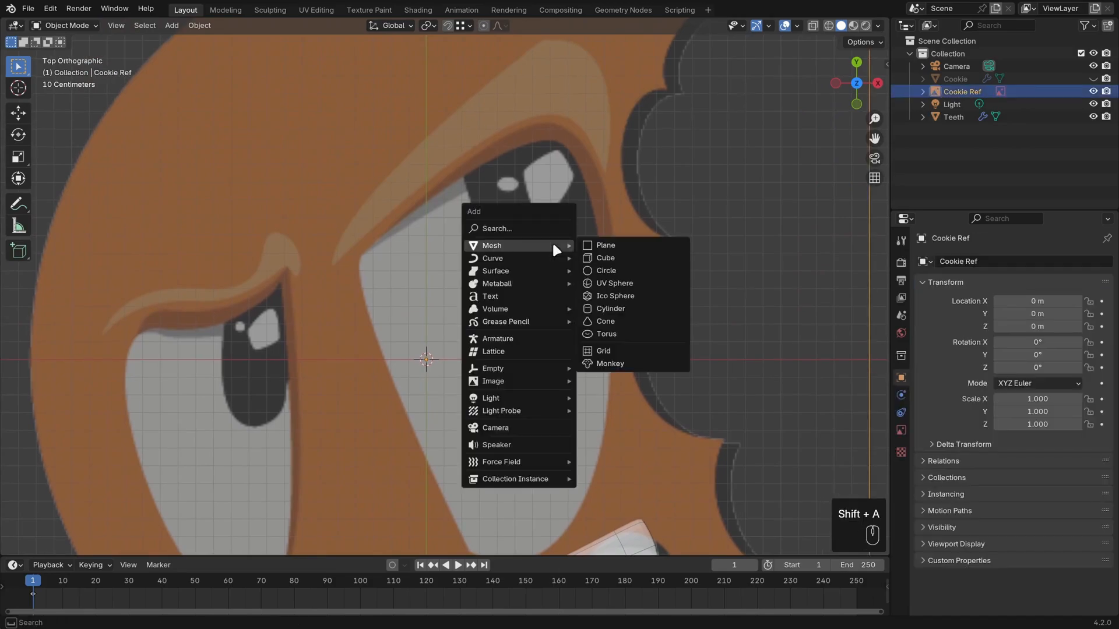
click(613, 250)
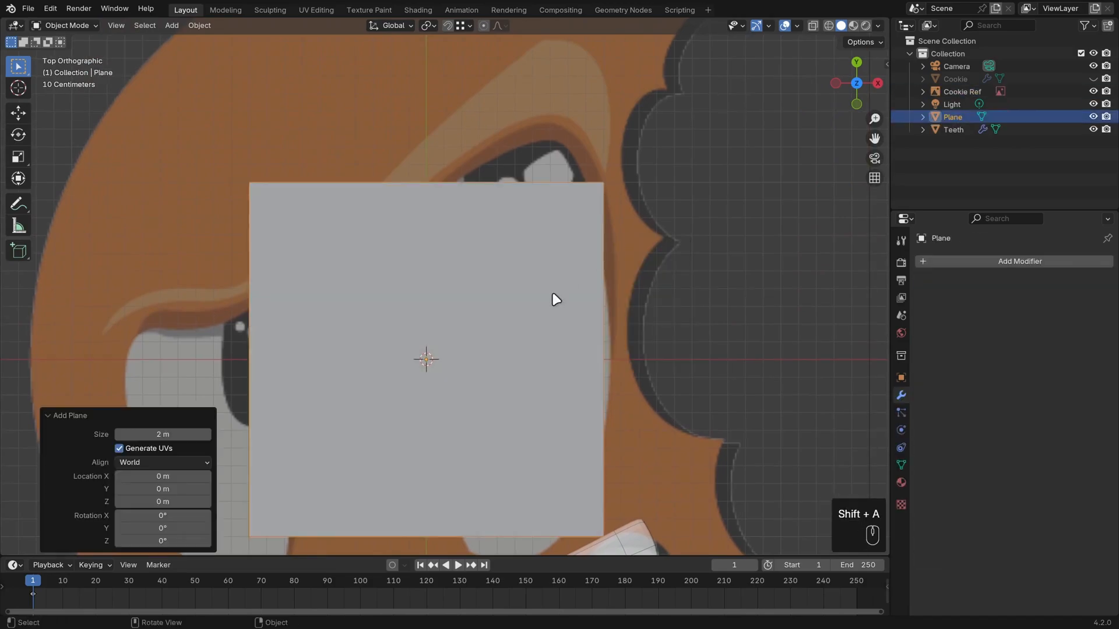
key(F2)
text(Eye)
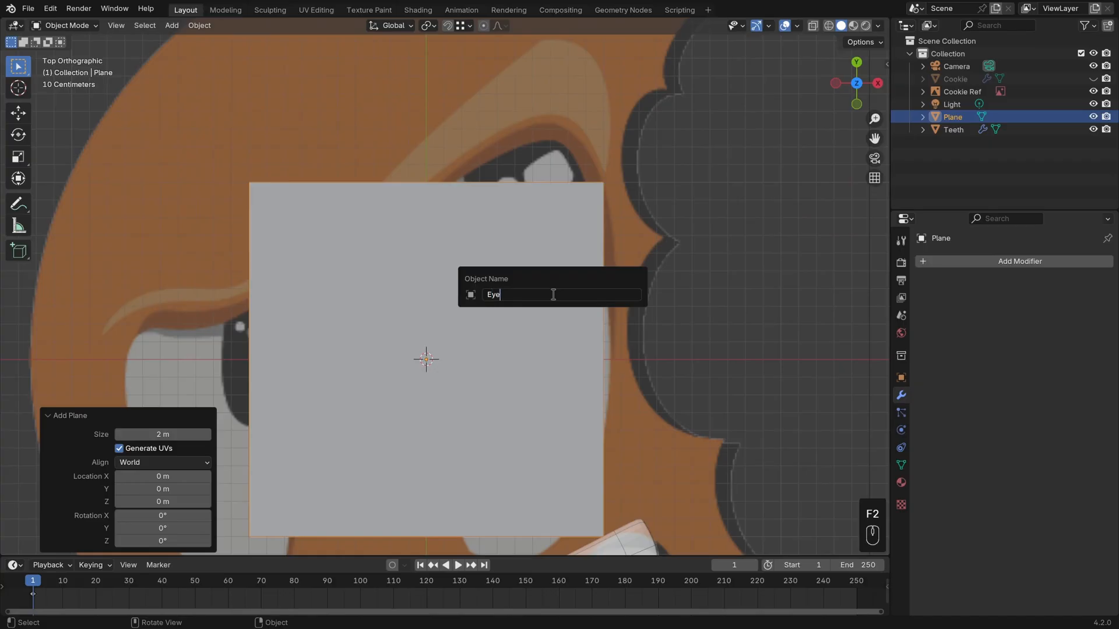
text(s)
key(Return)
Edit the Eyes plane in wireframe, scaling it to about 0.244 and placing it over the larger eye's pupil.
key(Tab)
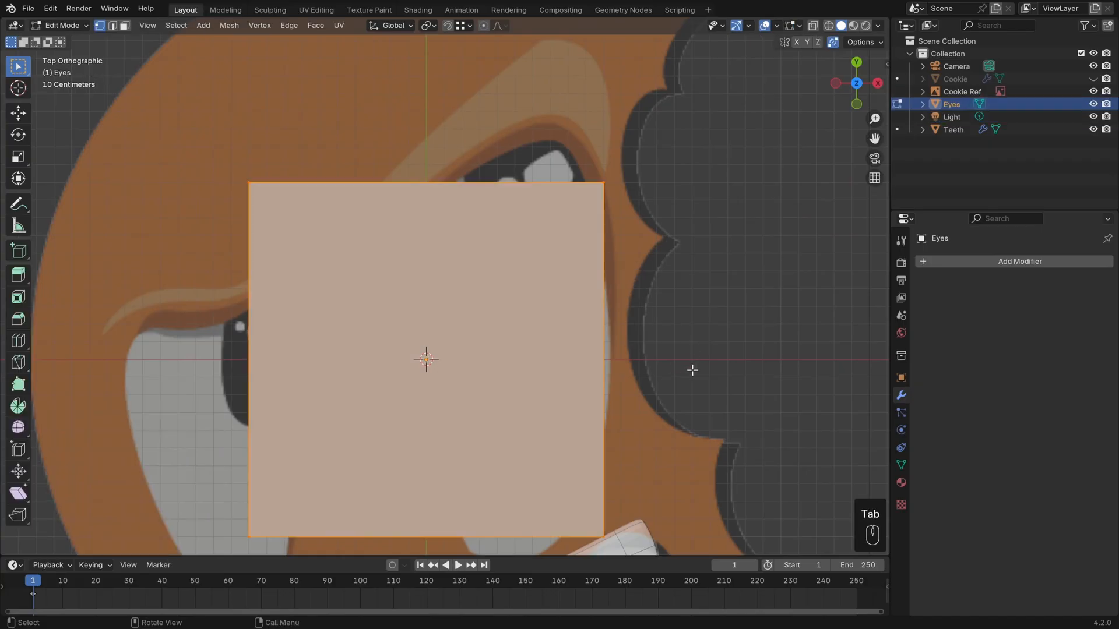
key(z)
key(g)
click(644, 273)
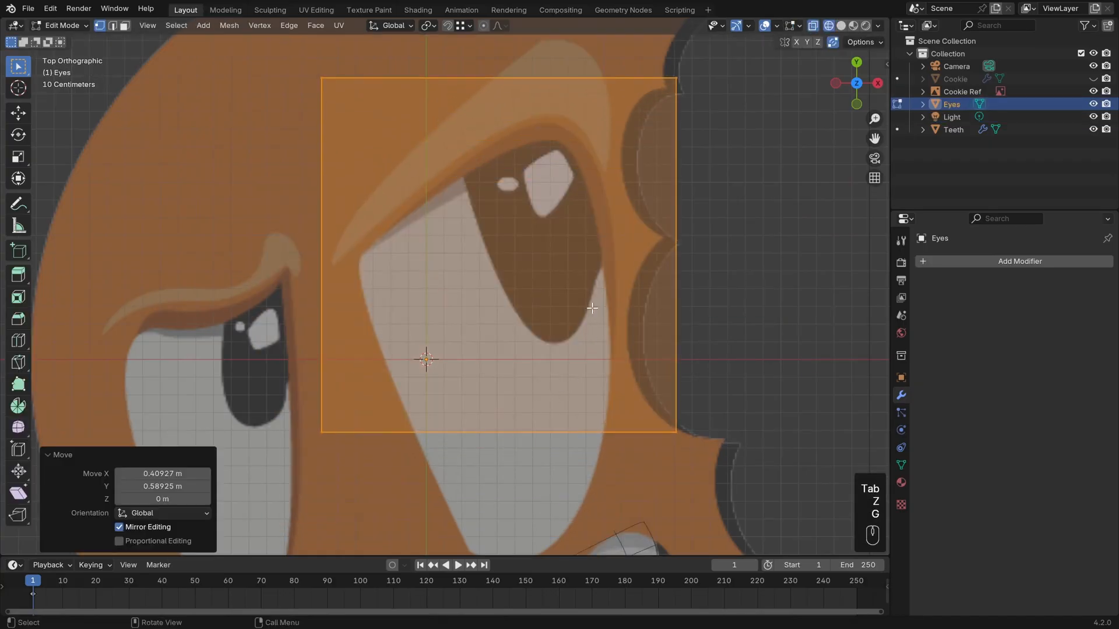
key(s)
click(563, 281)
shift+middle_drag(592, 337, 580, 392)
scroll(569, 397, up, 1)
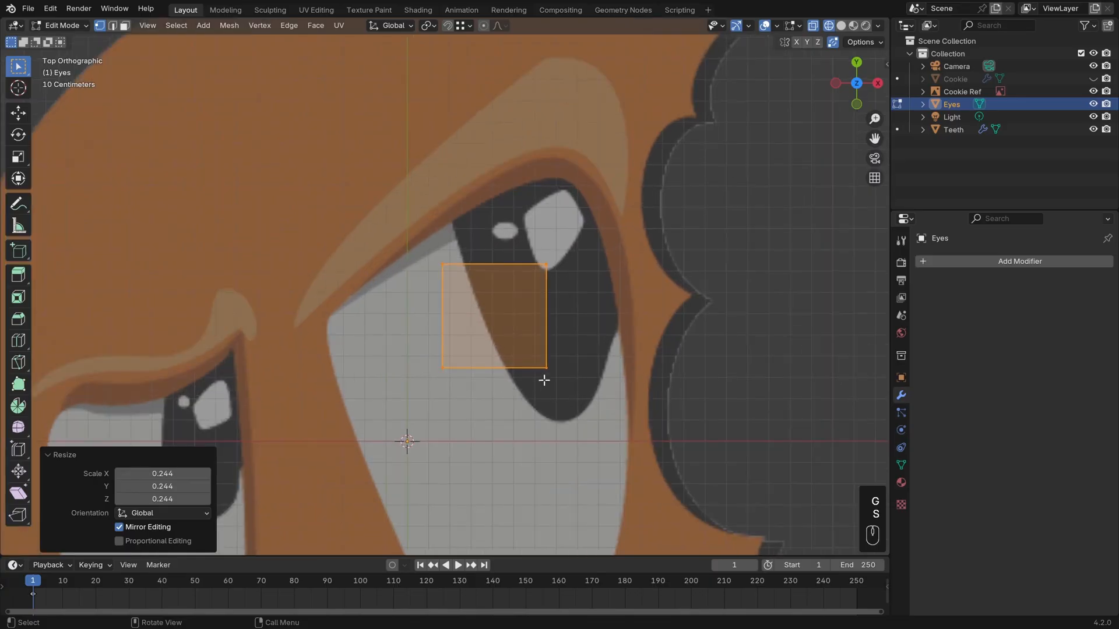
key(g)
click(602, 370)
Spread the plane's four corner vertices out to the extents of the larger eye's pupil.
click(604, 361)
key(g)
click(638, 317)
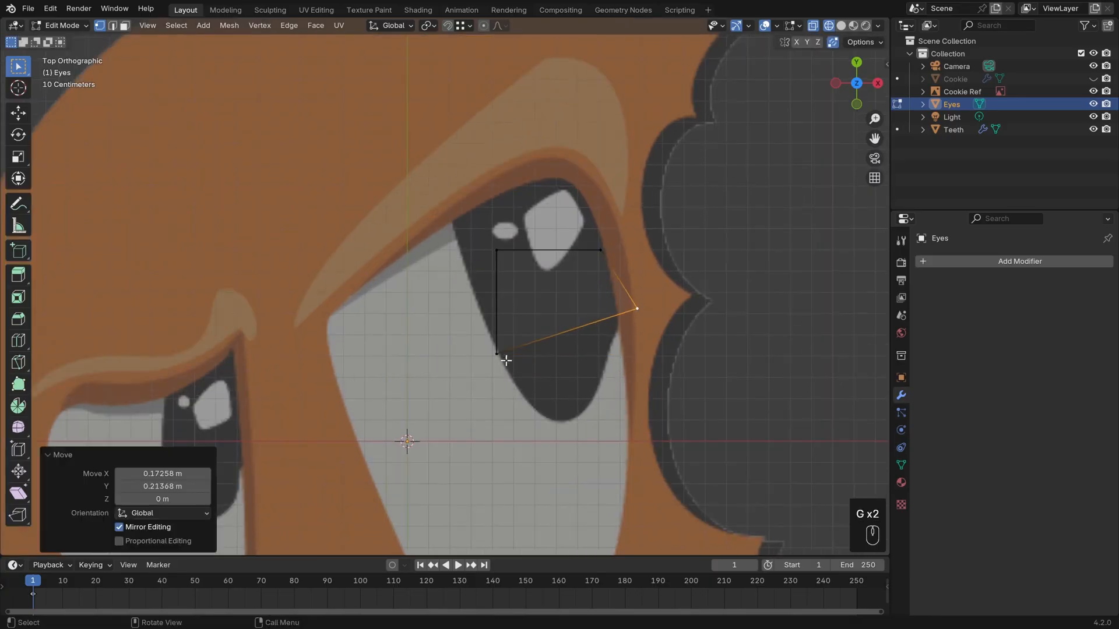
click(505, 362)
key(g)
click(559, 426)
click(495, 250)
key(g)
click(431, 193)
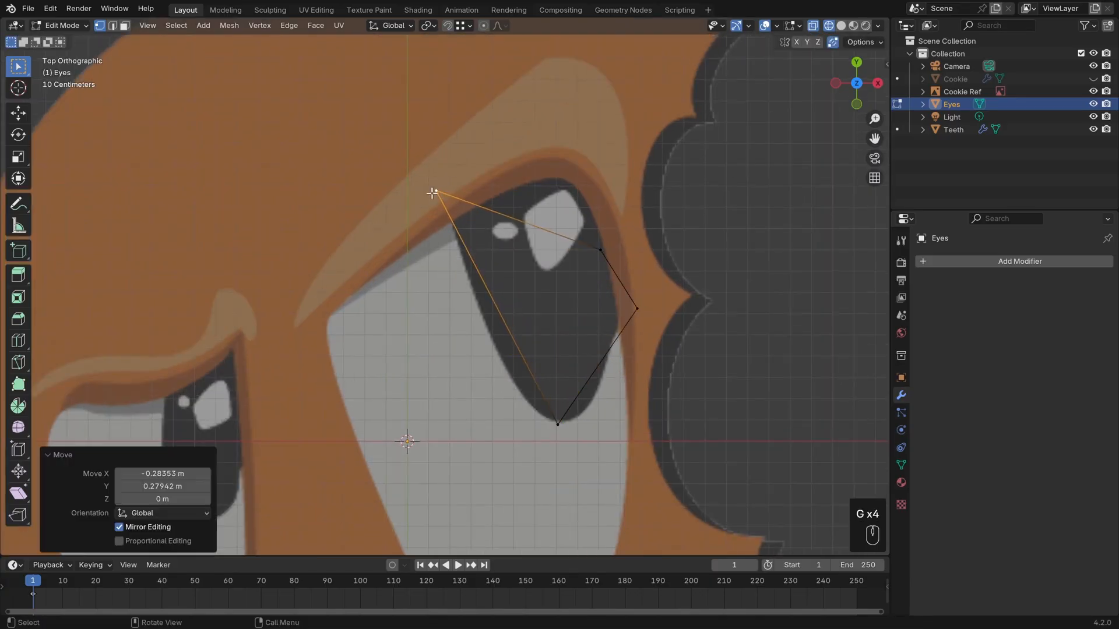
click(608, 247)
key(g)
click(589, 152)
Reposition the plane's two lower corner vertices on either side of the pupil's rounded lower tip.
click(638, 309)
key(g)
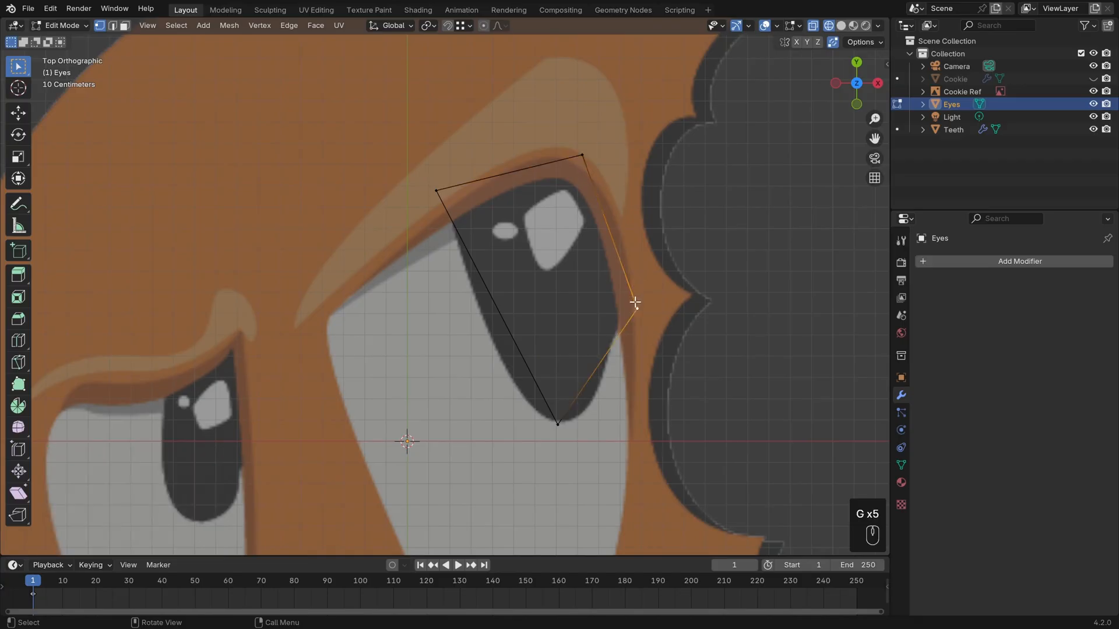
click(599, 406)
click(558, 424)
key(g)
click(535, 408)
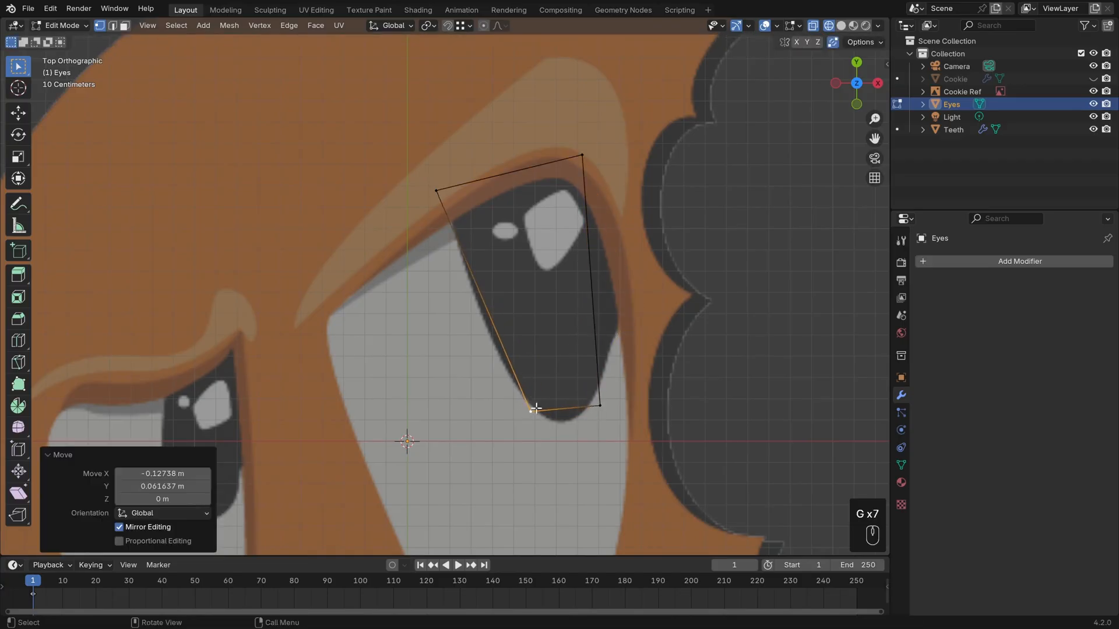
click(600, 404)
key(g)
click(601, 403)
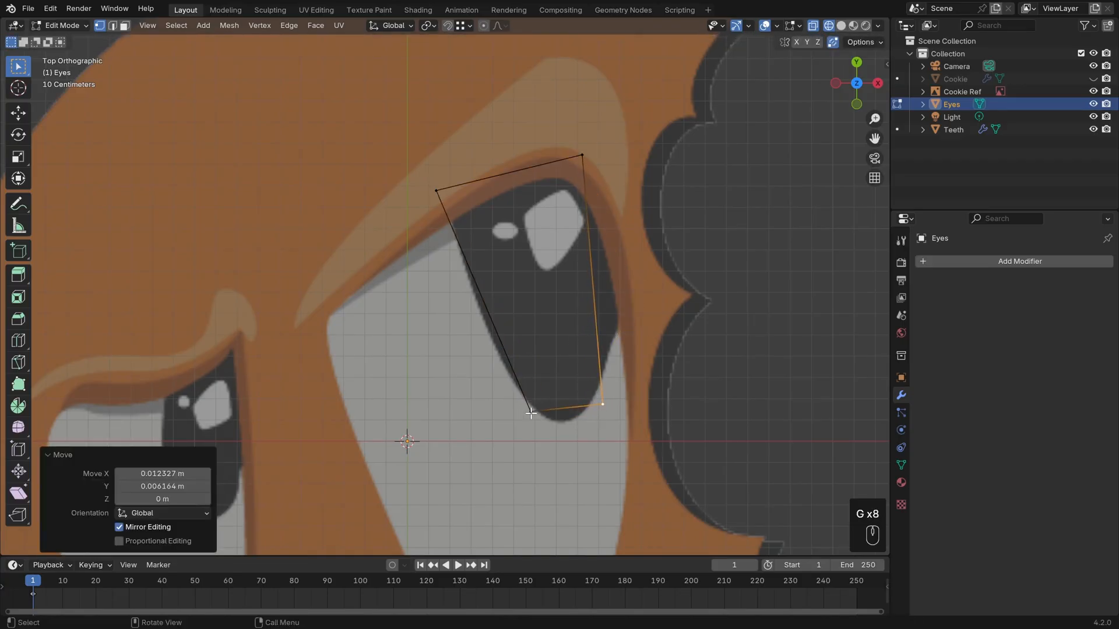
click(531, 414)
key(g)
click(536, 423)
click(604, 403)
key(g)
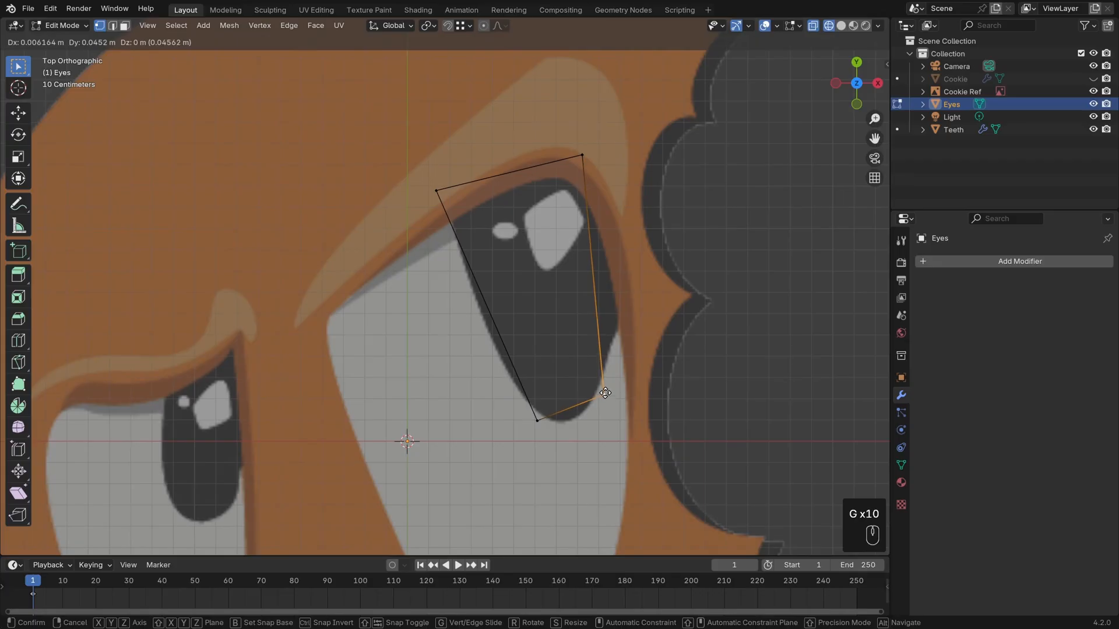
click(605, 393)
Add two evenly spaced loop cuts across the pupil face without sliding them.
shift+middle_drag(605, 306, 596, 317)
key(ctrl+r)
scroll(582, 299, up, 1)
click(586, 297)
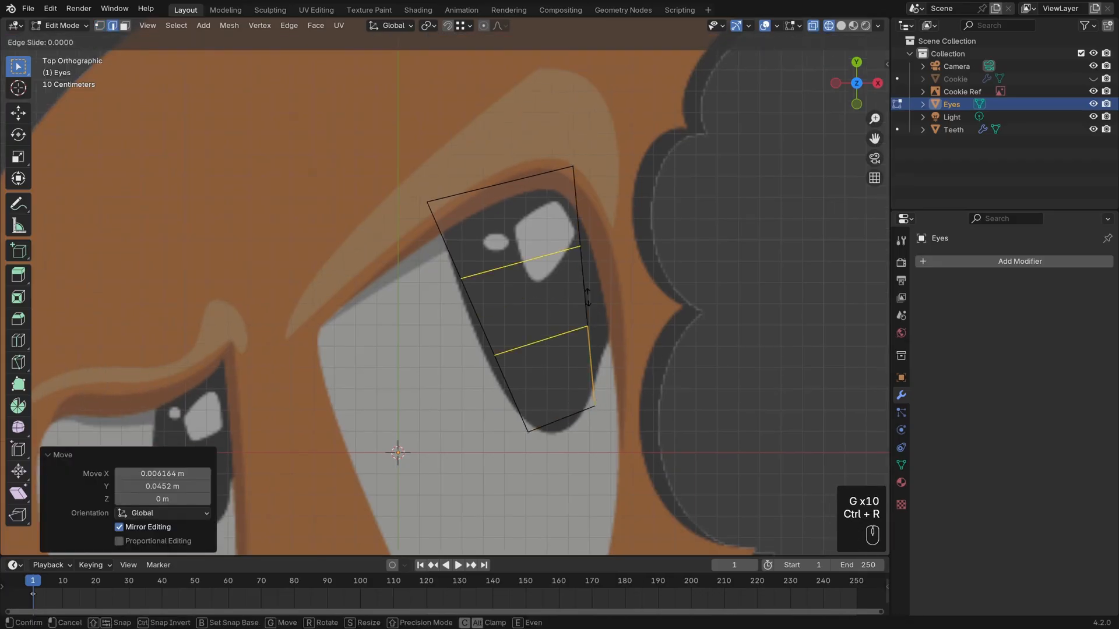
key(Escape)
Move the loop cuts' end vertices outward on both sides to match the larger pupil's curved sides.
click(588, 327)
shift+click(581, 247)
key(g)
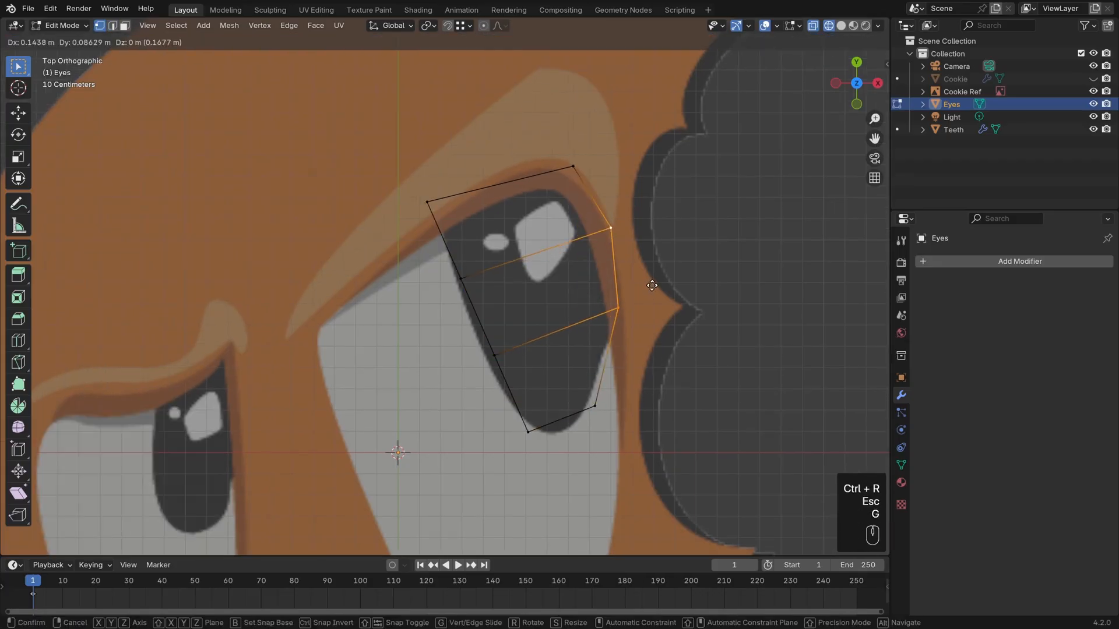
click(651, 285)
click(466, 282)
shift+click(500, 353)
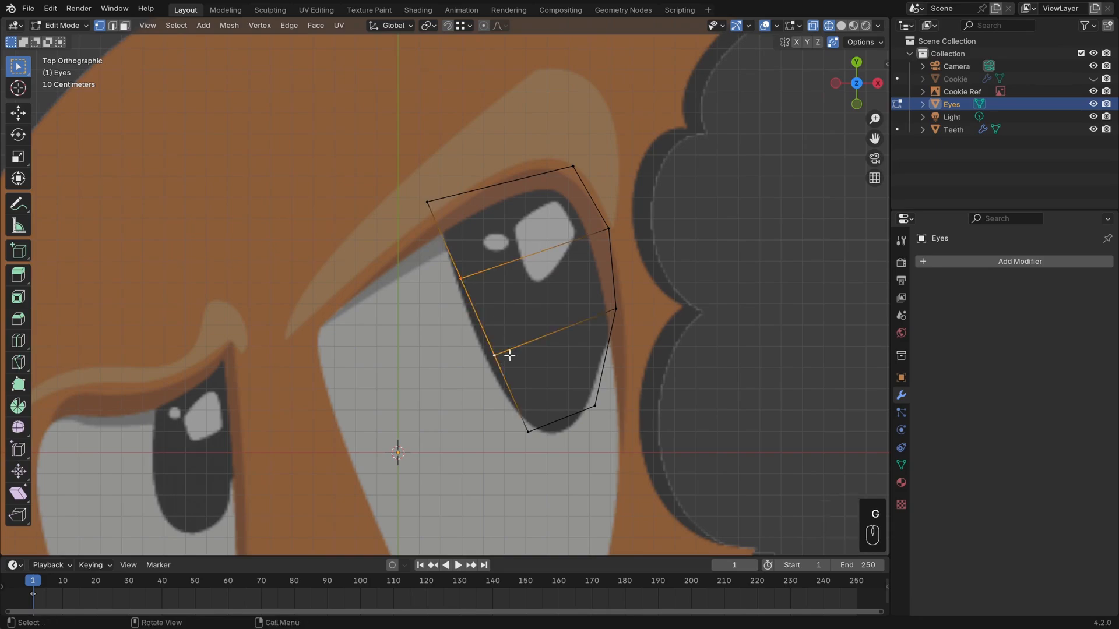
key(g)
click(513, 361)
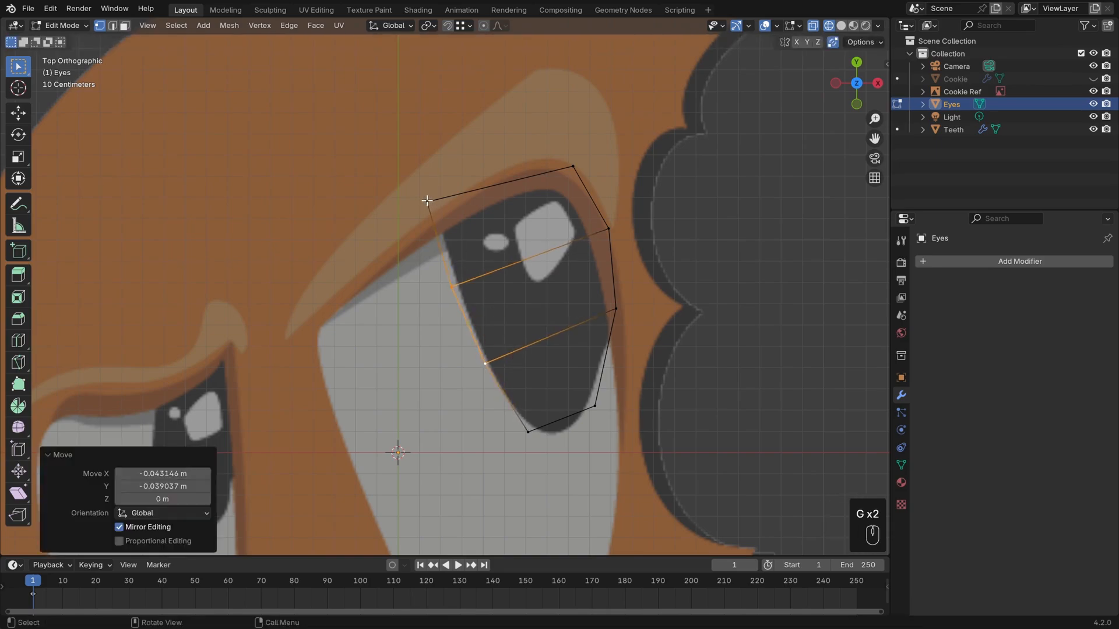
Refine the two top corner vertices and the two right-side vertices around the larger pupil's outline.
click(427, 201)
key(g)
click(584, 184)
click(577, 167)
key(g)
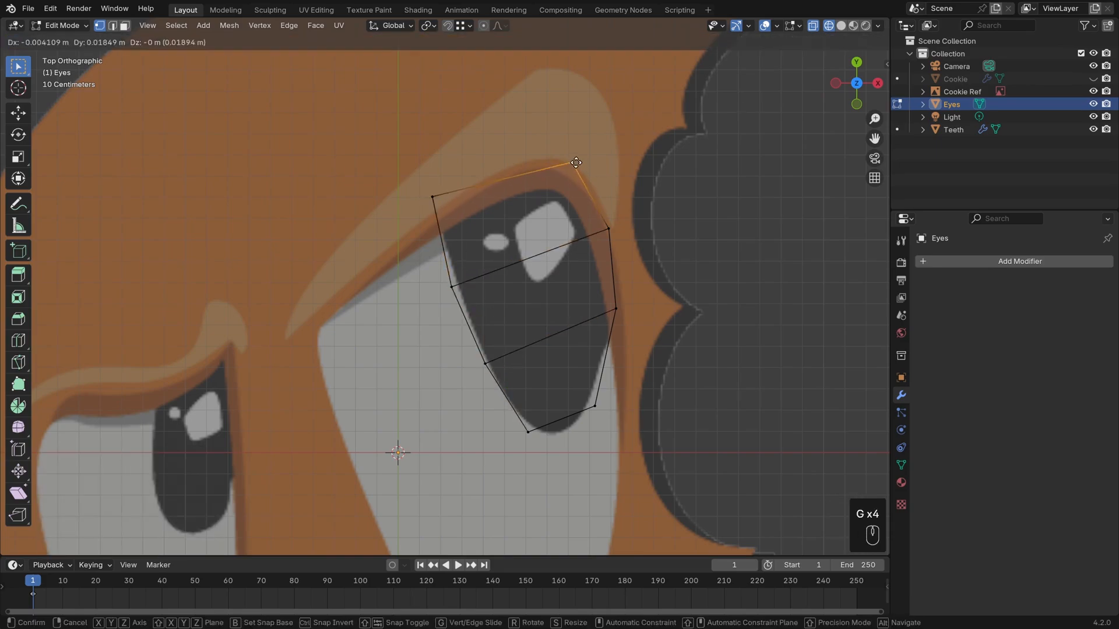
click(569, 160)
click(611, 229)
key(g)
click(604, 231)
click(619, 307)
key(g)
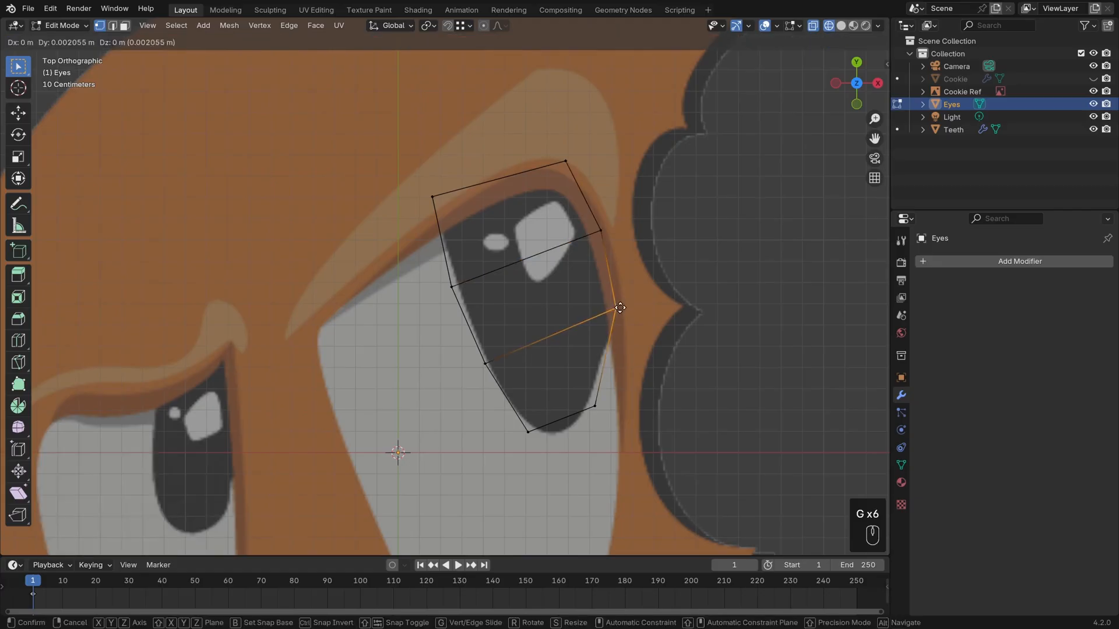
click(619, 305)
Add one centred lengthwise loop cut through the larger pupil's mesh from top to tip.
key(ctrl+r)
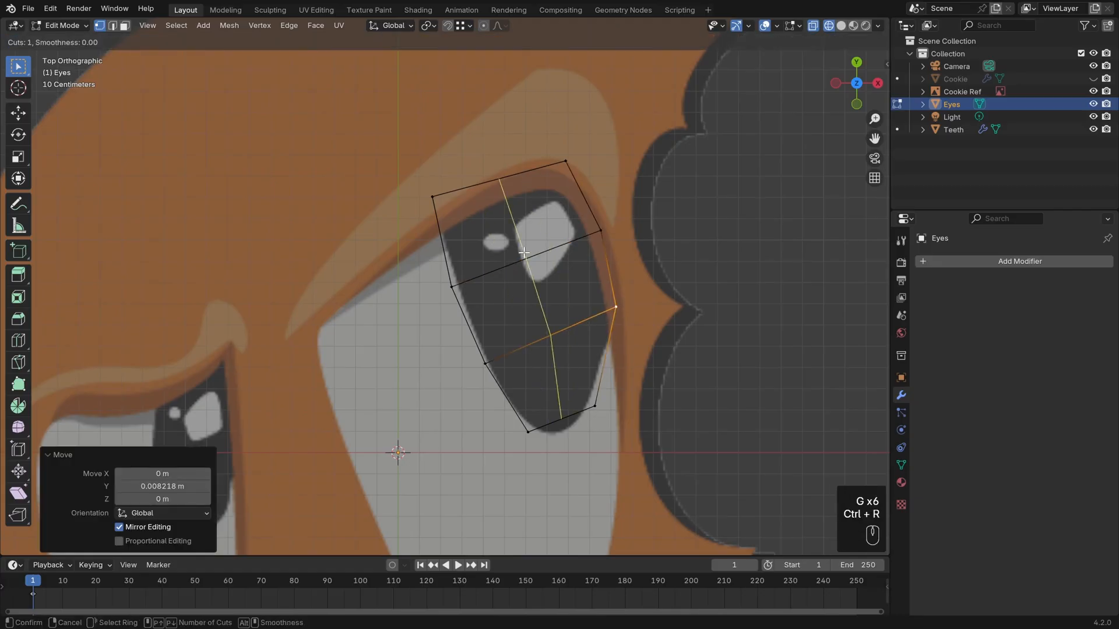
right_click(524, 253)
key(ctrl+r)
click(524, 253)
key(Escape)
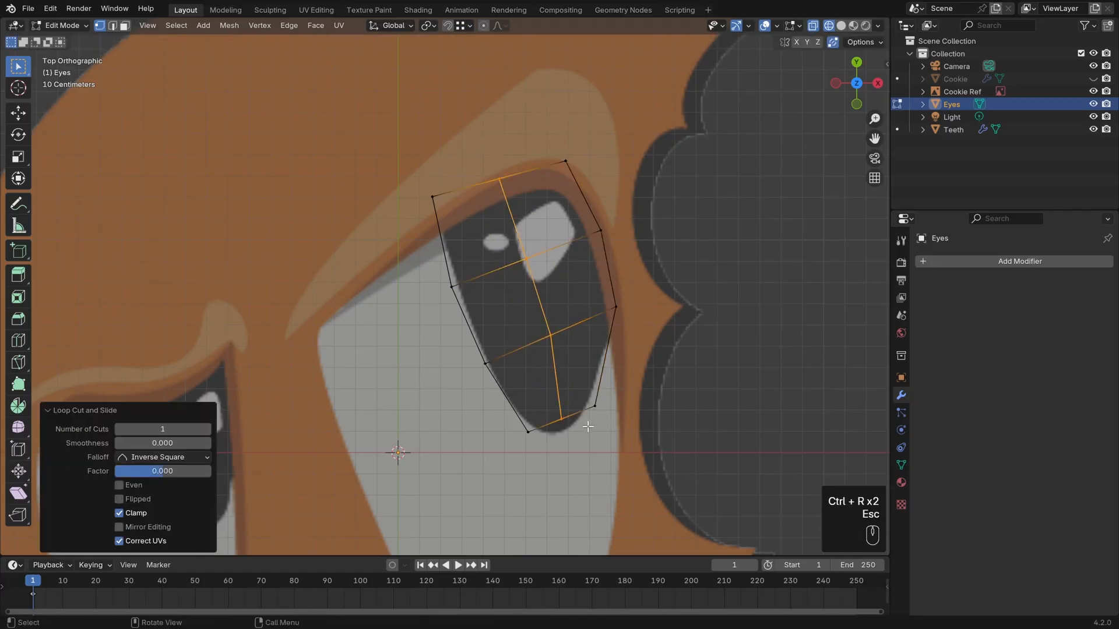
Round the larger pupil's lower tip by repositioning its three bottom vertices, and lower the top-left corner slightly.
click(563, 422)
key(g)
click(565, 432)
click(527, 431)
key(g)
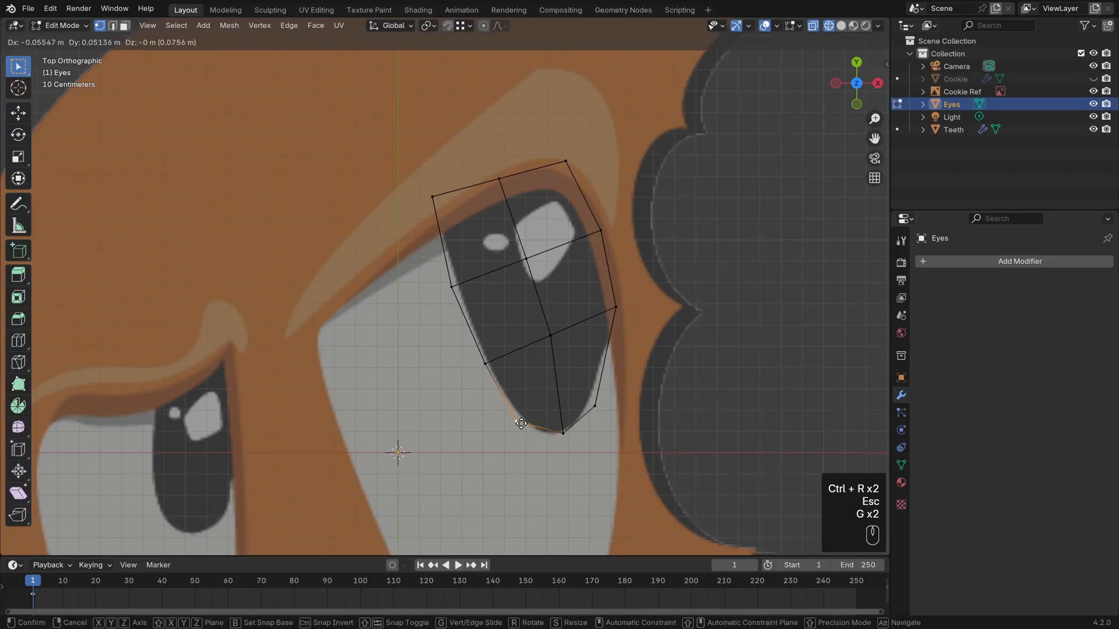
click(516, 421)
click(594, 406)
key(g)
click(597, 399)
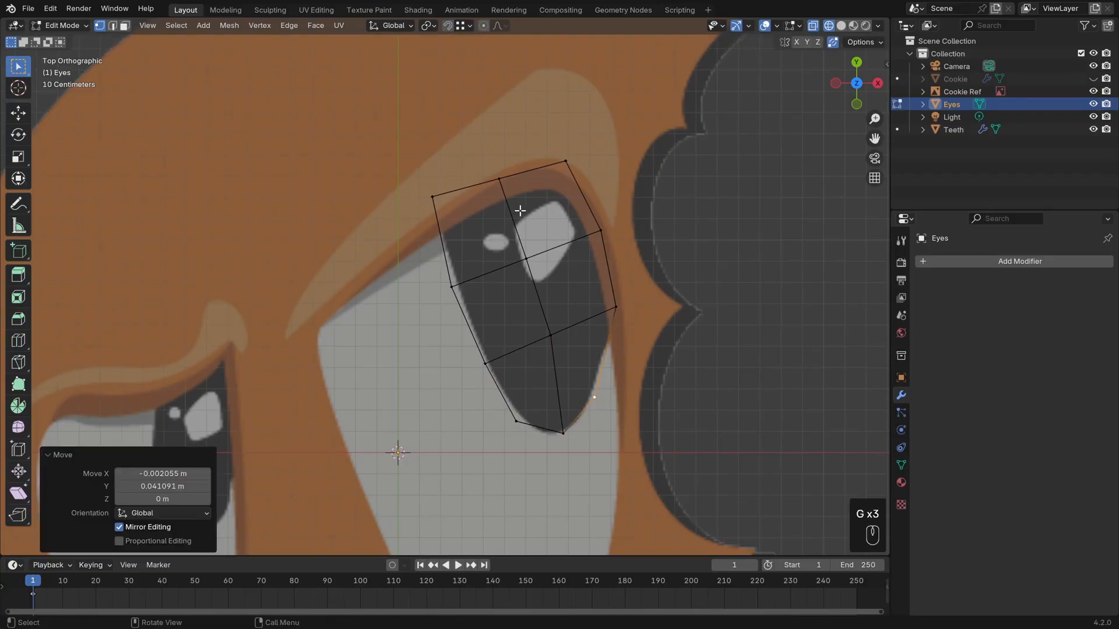
click(434, 195)
key(g)
click(436, 206)
Duplicate the whole pupil mesh onto the smaller eye and rotate the copy 18.5° in the top view.
shift+middle_drag(670, 385, 641, 375)
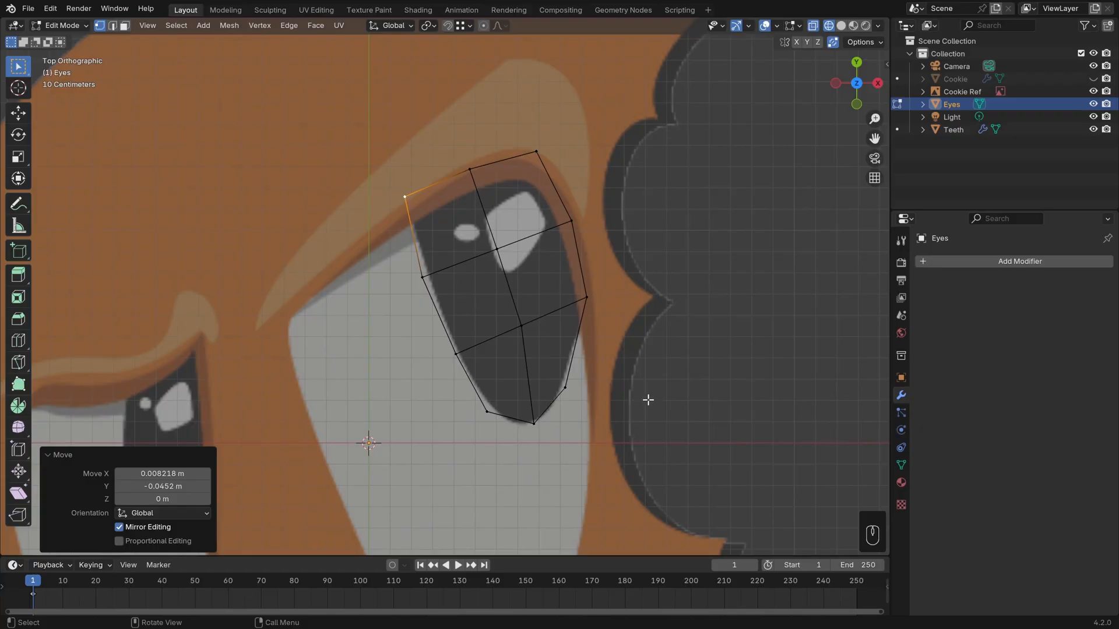
key(KP_7)
shift+middle_drag(565, 333, 754, 258)
key(a)
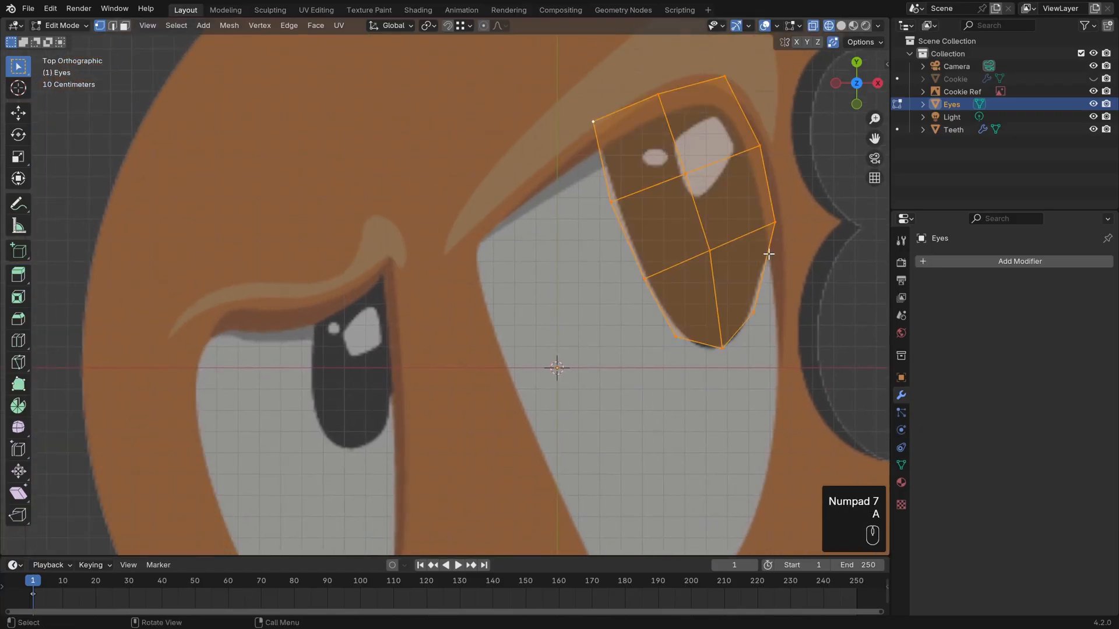
key(shift+d)
click(475, 449)
key(r)
click(490, 349)
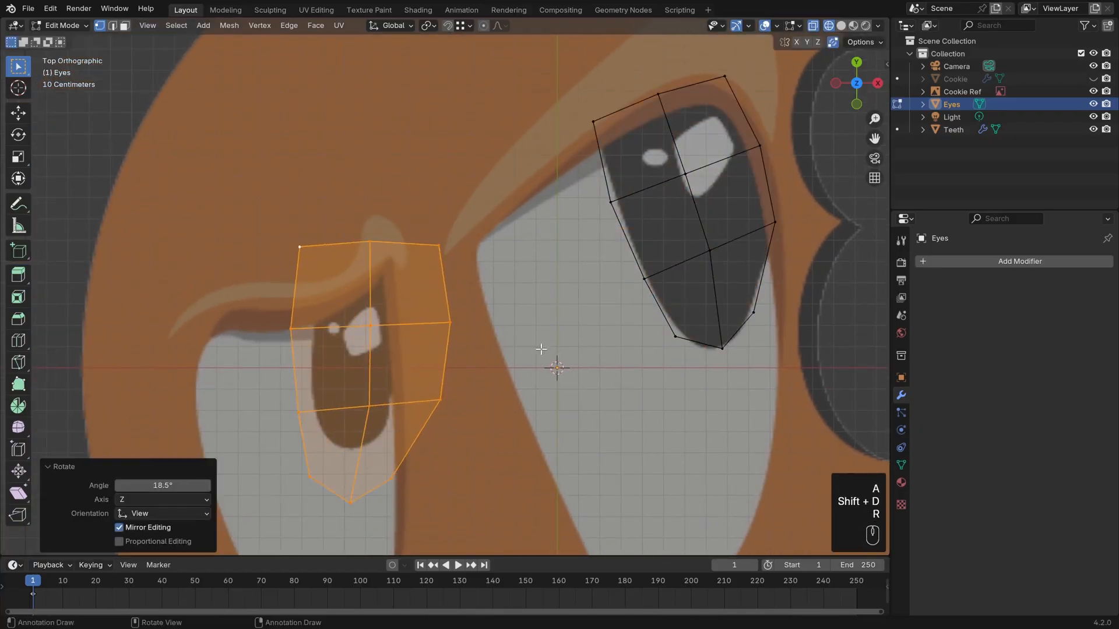
Scale the copied mesh down and position it over the smaller eye's pupil.
key(s)
click(483, 352)
shift+middle_drag(480, 355, 530, 340)
scroll(531, 340, up, 1)
key(g)
click(517, 345)
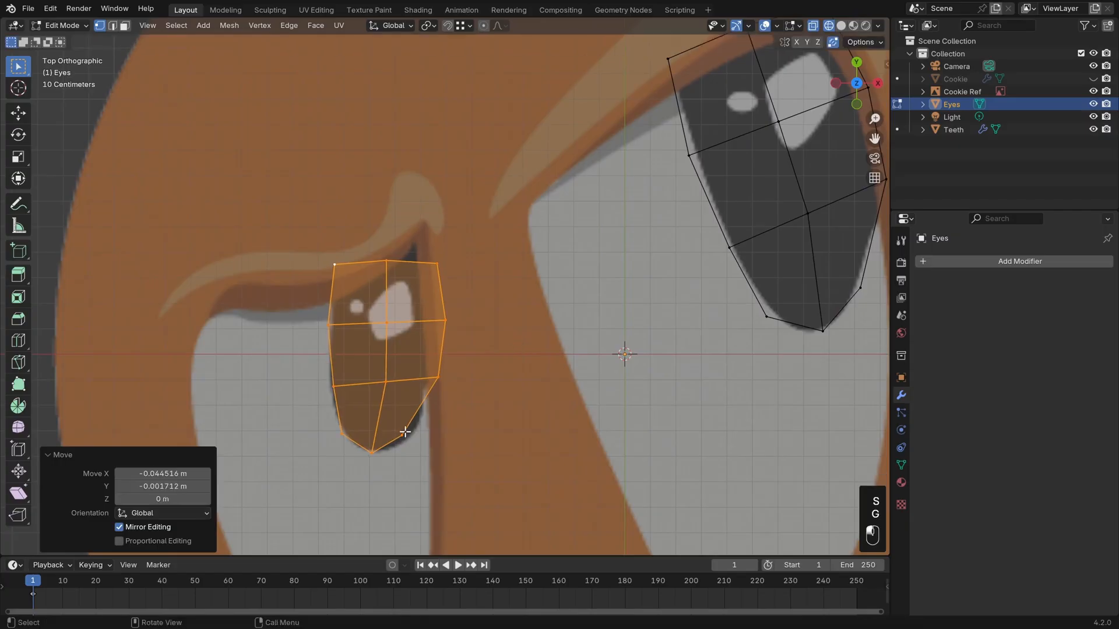
Fit the lower side vertices of the copied mesh to the smaller pupil's rounded lower half.
click(404, 432)
key(g)
click(417, 430)
click(440, 382)
key(g)
click(436, 375)
click(338, 386)
key(g)
click(331, 385)
Lower the smaller pupil's top-left corner vertex and nudge its left-side vertices onto the reference edge.
click(328, 326)
key(g)
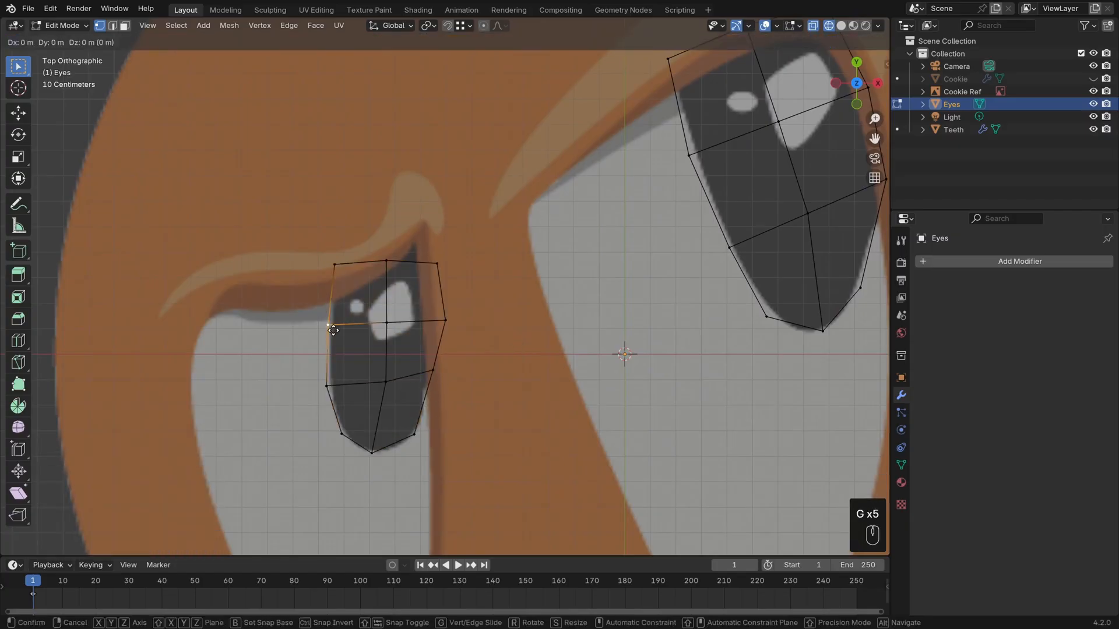
key(g)
click(333, 277)
click(333, 326)
key(g)
click(330, 325)
click(330, 383)
key(g)
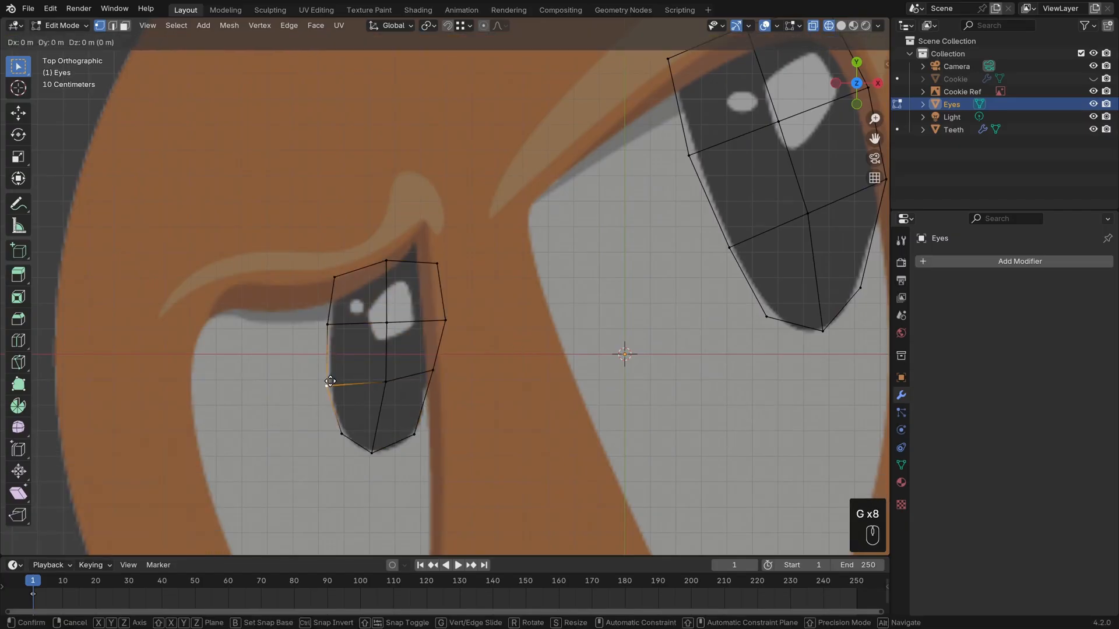
click(333, 382)
Pull the smaller pupil's upper right-side vertex inward and raise its top middle and top-right vertices to the sloping eyelid.
click(448, 317)
key(g)
click(431, 314)
click(438, 263)
key(g)
click(431, 234)
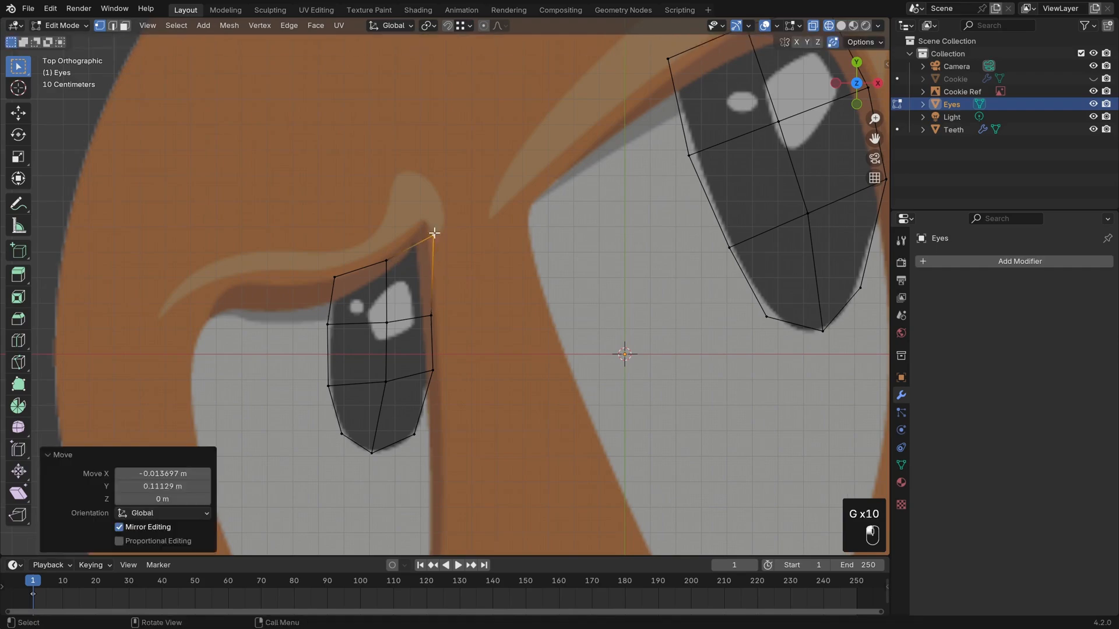
click(385, 260)
key(g)
click(382, 242)
click(437, 236)
key(g)
click(436, 226)
Fine-tune the two right-side vertices of the smaller pupil along its straight inner edge.
click(438, 375)
key(g)
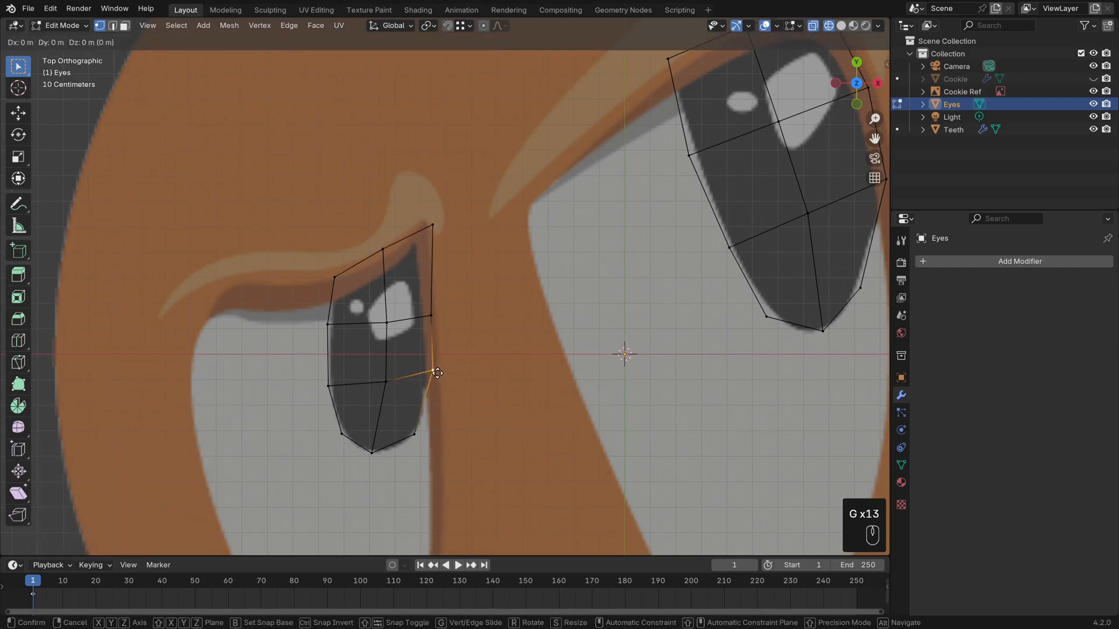
click(438, 375)
click(432, 316)
key(g)
click(434, 313)
click(434, 370)
key(g)
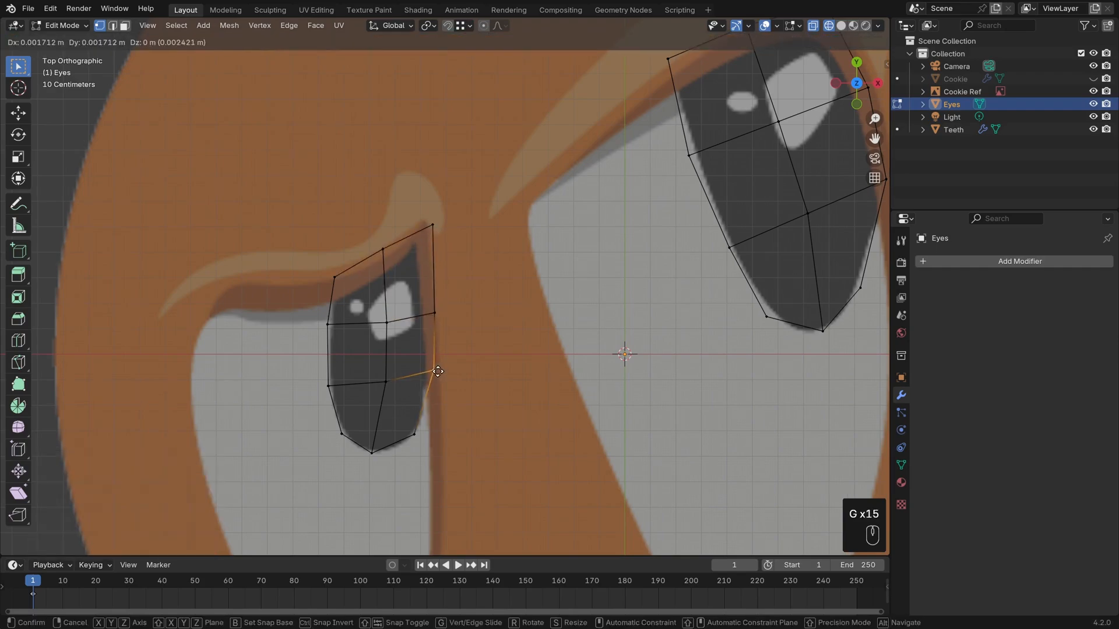
click(434, 371)
Nudge the smaller pupil's two interior vertices to even out the grid, and clear the selection.
click(385, 380)
key(g)
click(384, 382)
click(387, 322)
key(g)
click(386, 324)
key(alt+a)
scroll(500, 355, down, 2)
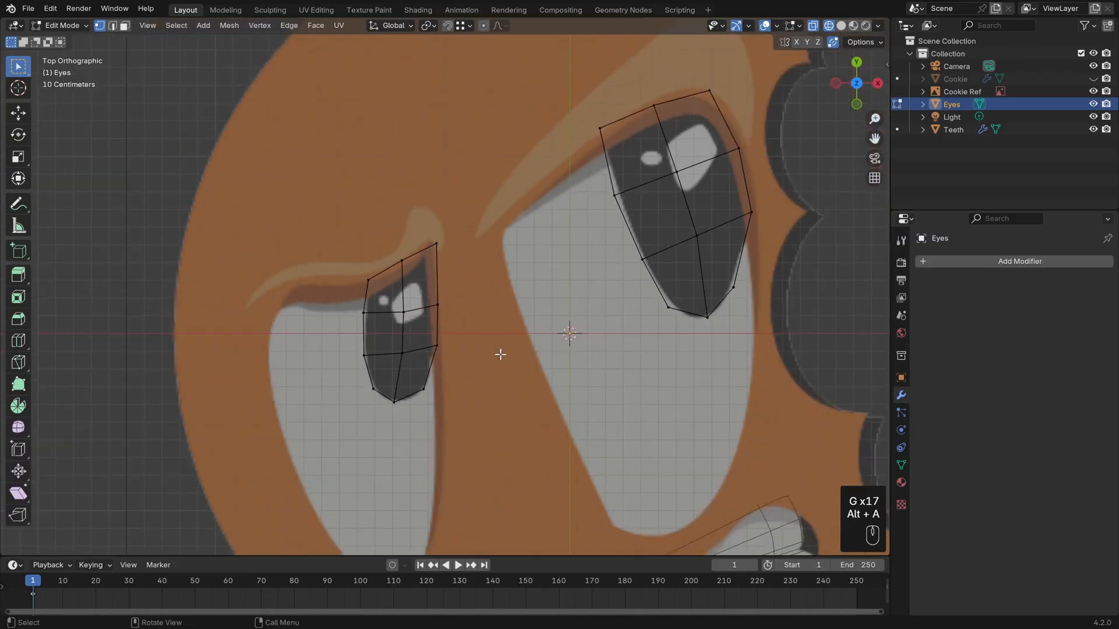
Extrude both pupil faces about 0.13 m downward to give them thickness.
middle_drag(513, 371, 585, 351)
key(a)
key(e)
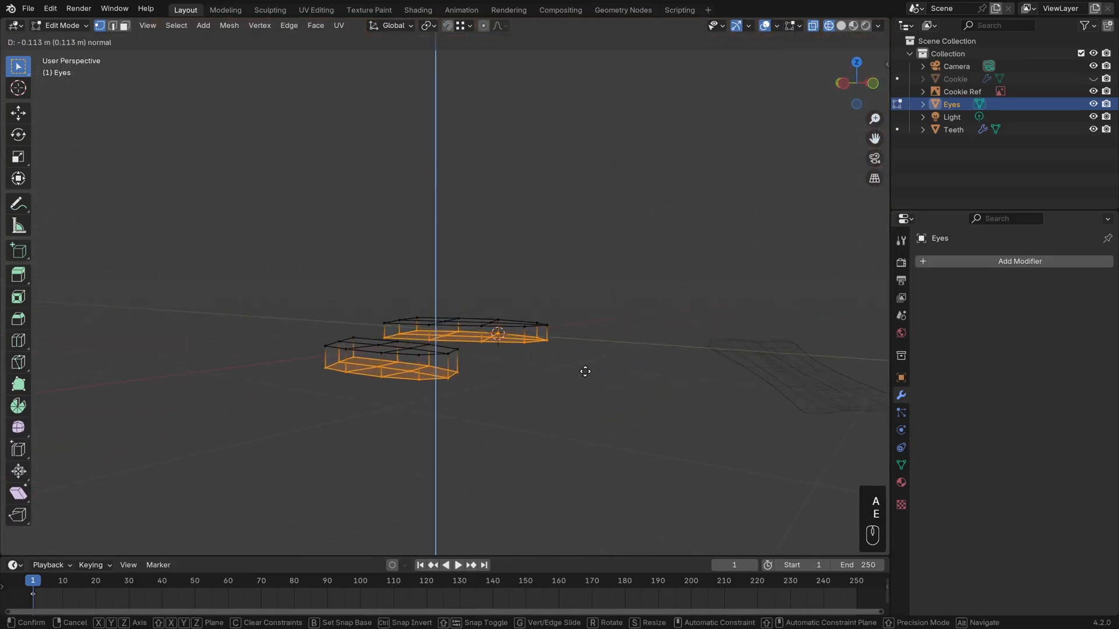
click(584, 374)
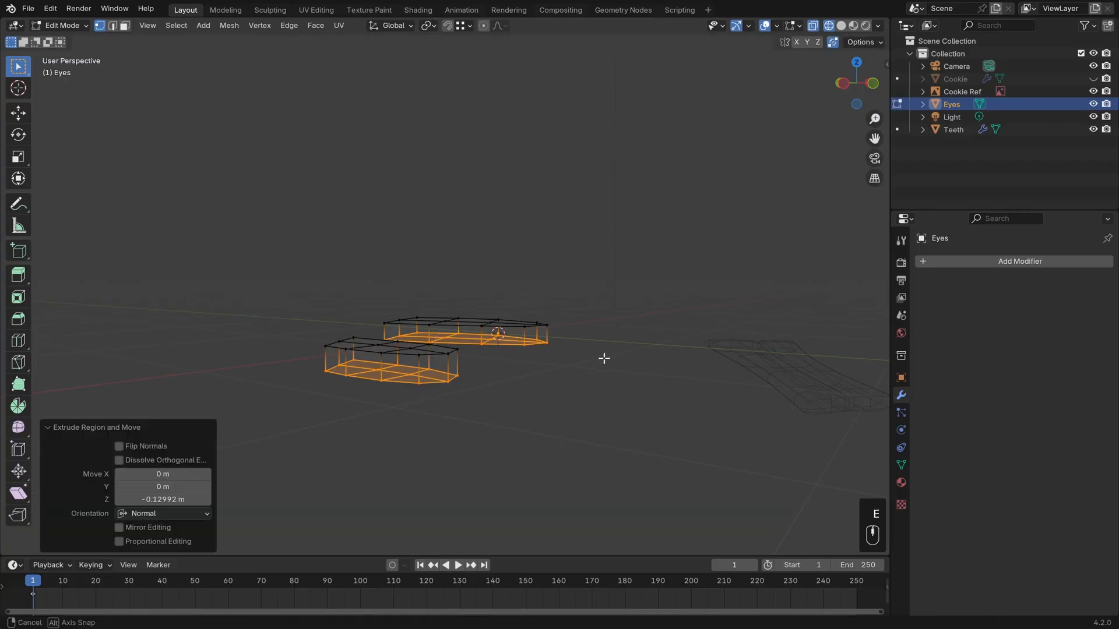
middle_drag(602, 357, 585, 384)
Recalculate the normals of both entire pupil meshes and return to Object Mode.
key(a)
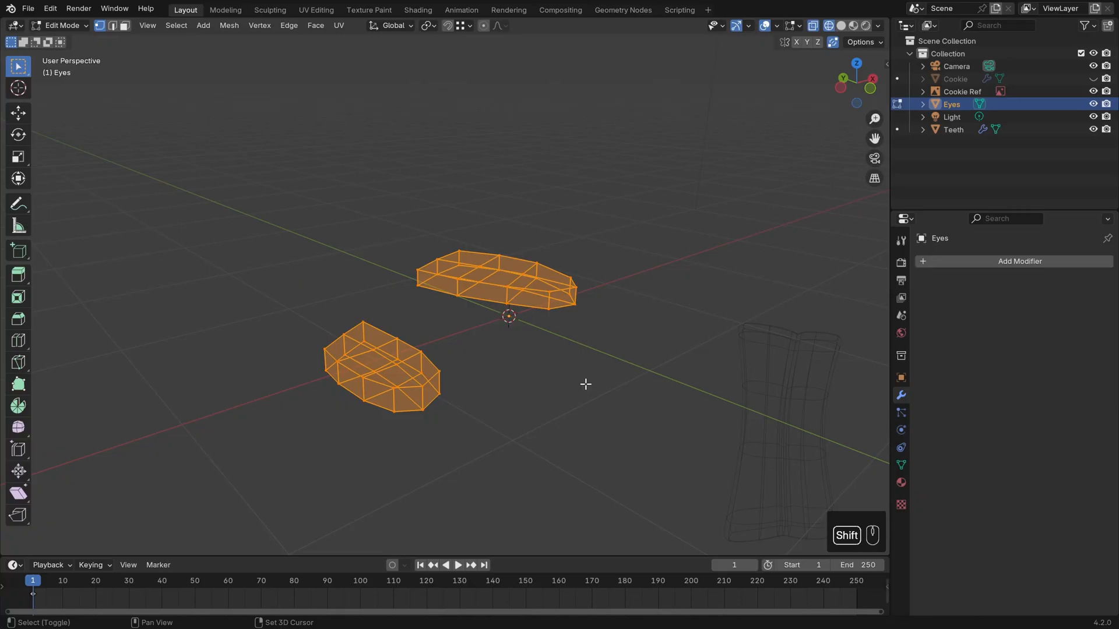
key(shift+n)
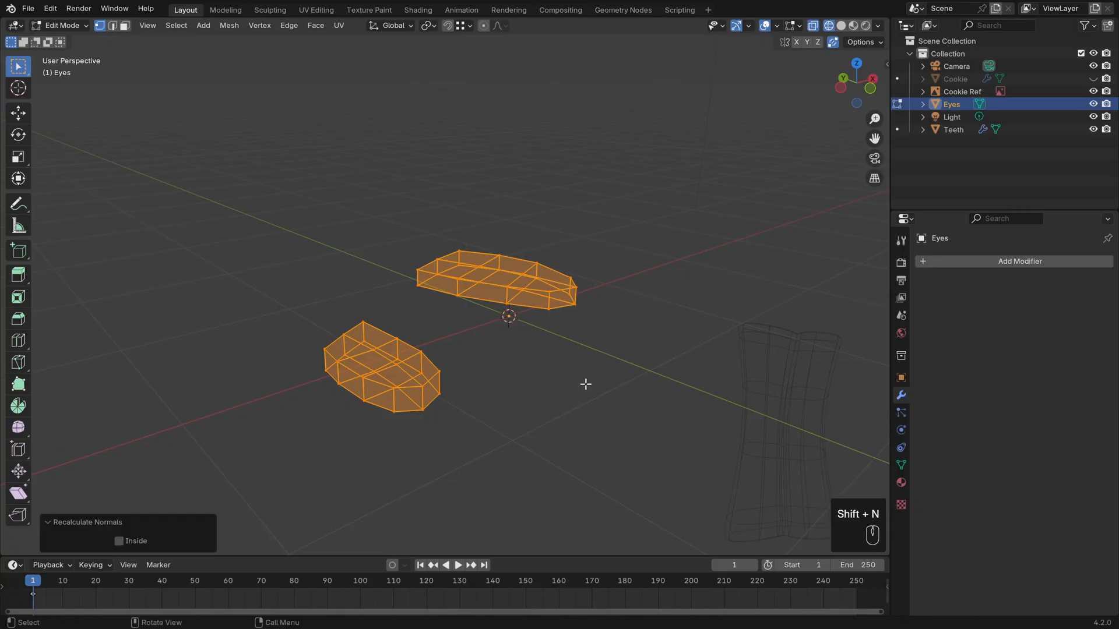
scroll(586, 384, up, 1)
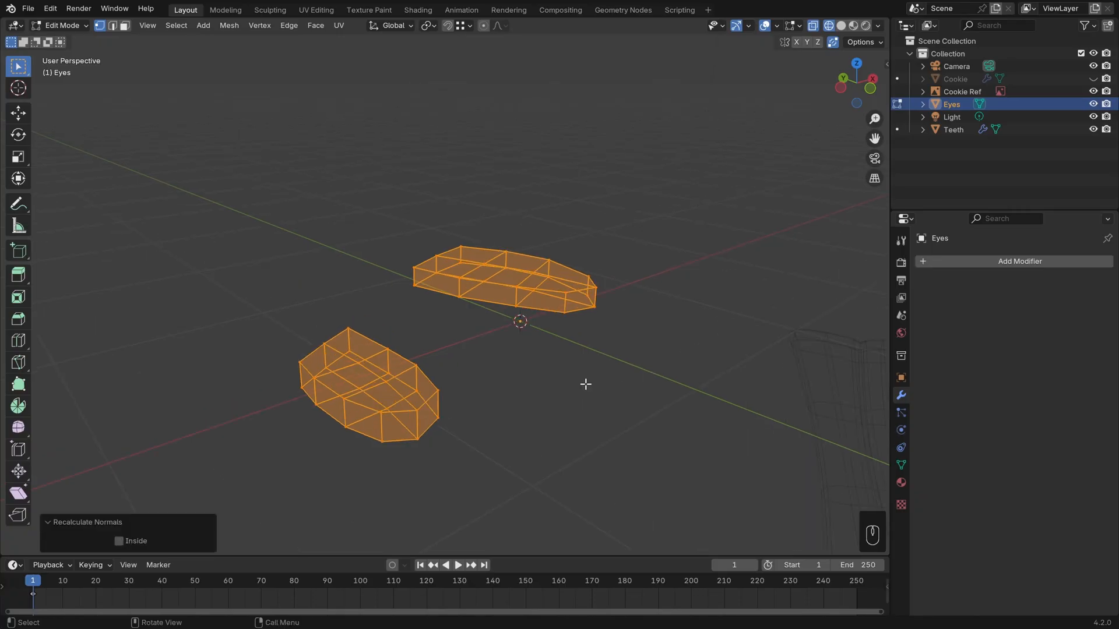
click(229, 26)
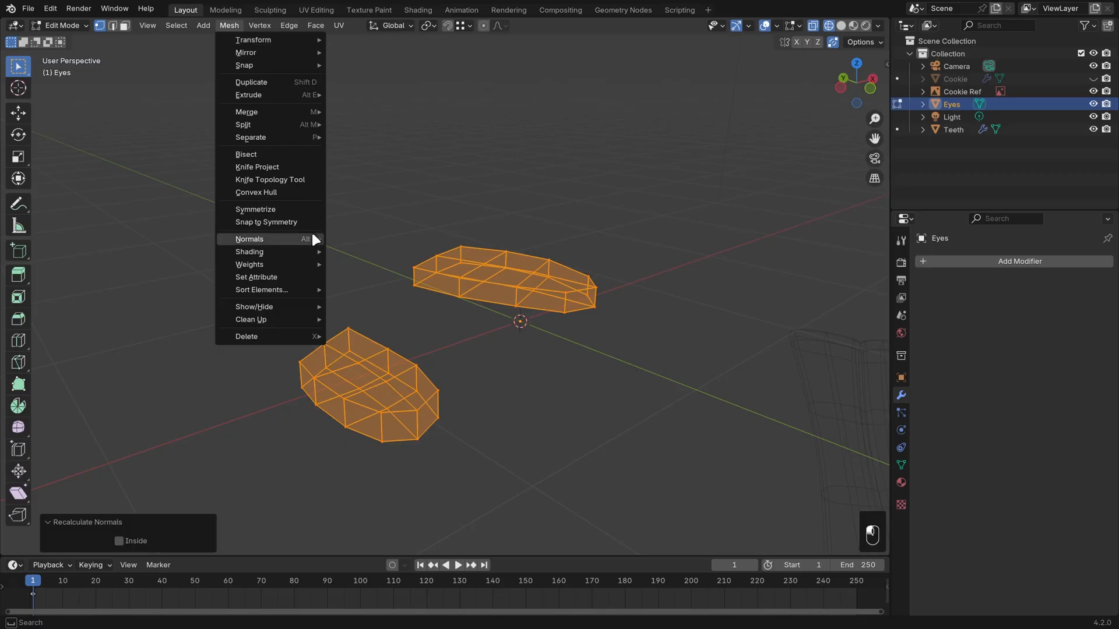
key(Tab)
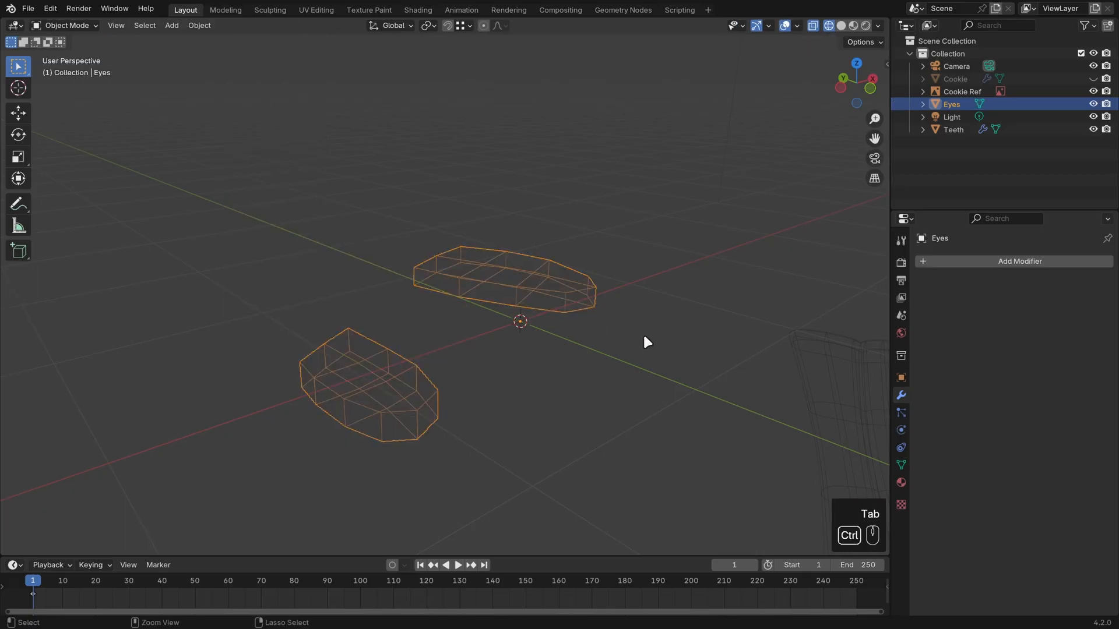
Give the Eyes a level 2 subdivision and show them in solid shading together with the unhidden Cookie.
key(ctrl+2)
middle_drag(632, 355, 565, 413)
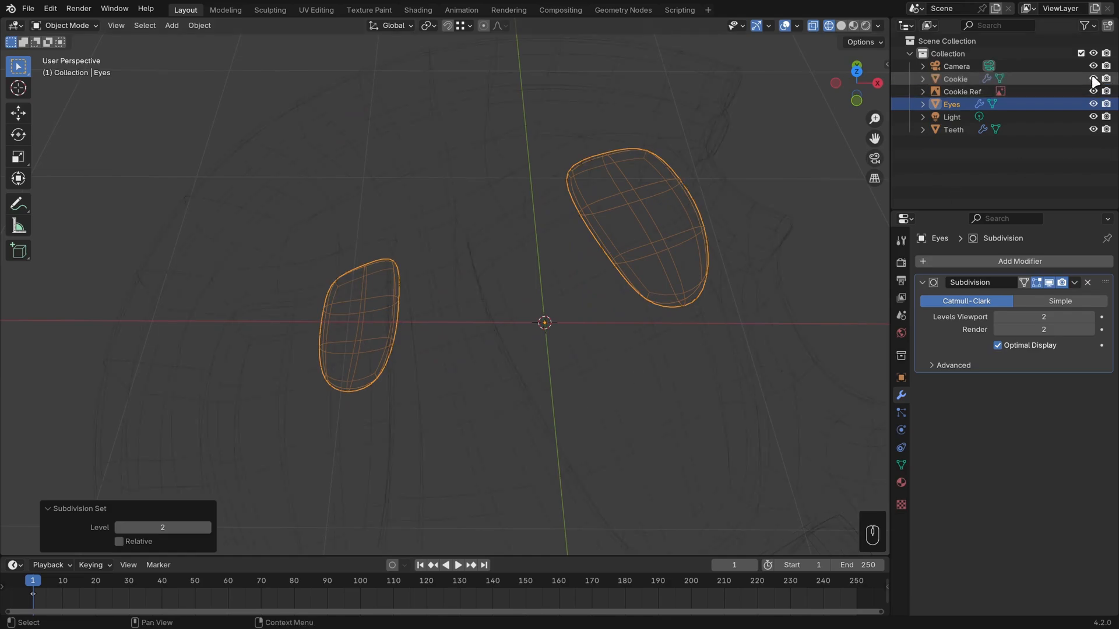
key(z)
click(530, 358)
Lower the Eyes about 0.08 m along Z so the pupils sit inside the eye sockets.
mouse_move(654, 399)
middle_down()
mouse_move(691, 344)
mouse_move(690, 320)
middle_up()
key(g)
key(z)
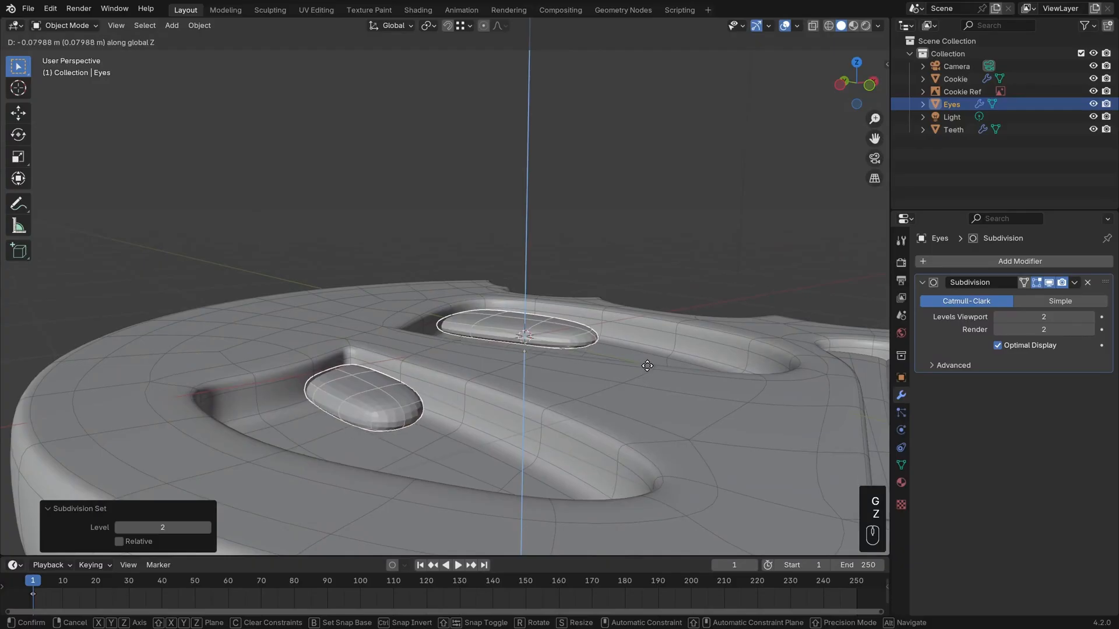
click(645, 369)
middle_drag(645, 370, 505, 362)
Add two edge loops around the smaller pupil's side wall, one near the top rim and one near the bottom.
key(Tab)
middle_drag(744, 414, 627, 418)
key(ctrl+r)
click(479, 414)
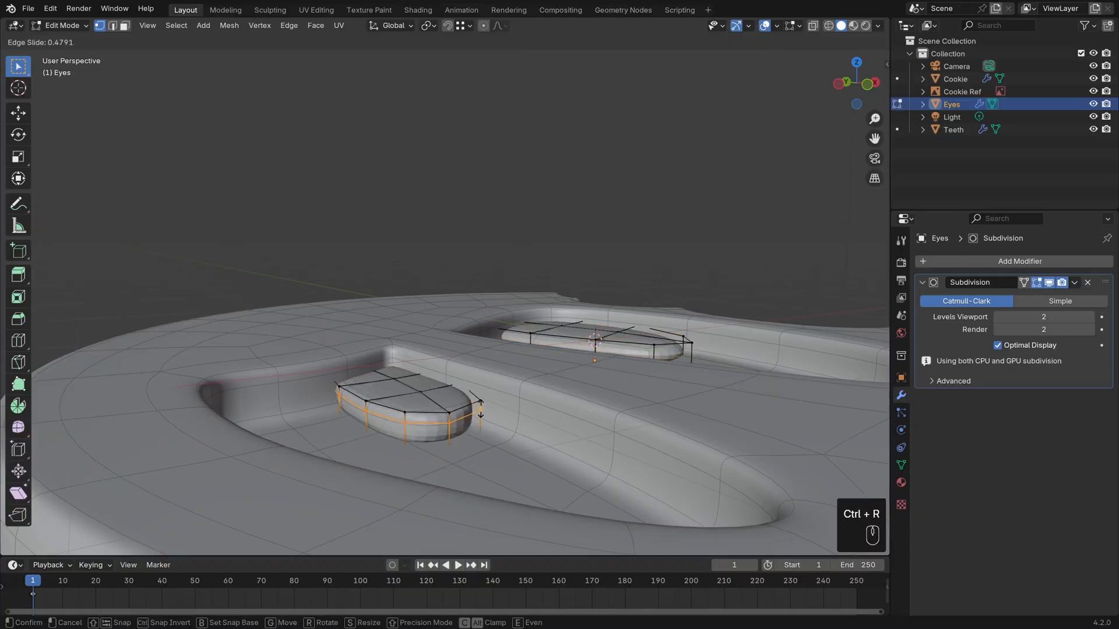
click(482, 406)
key(ctrl+r)
click(482, 418)
click(482, 424)
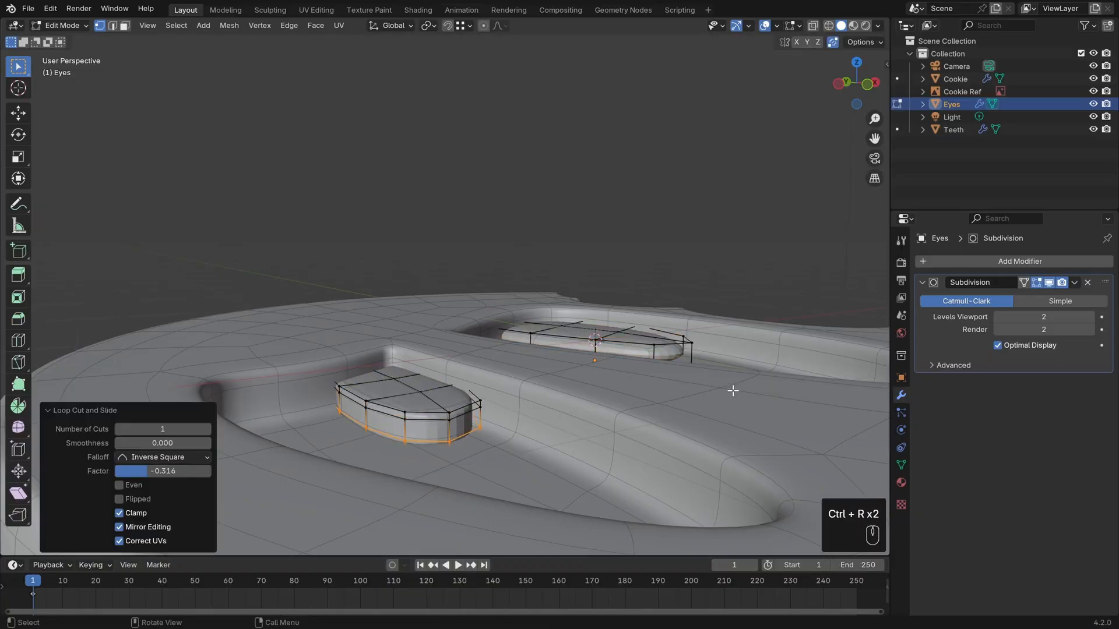
Add two edge loops around the larger pupil's side wall, one near each rim, to sharpen its edges.
middle_drag(731, 390, 690, 415)
shift+middle_drag(691, 415, 435, 383)
key(ctrl+r)
click(595, 404)
click(593, 391)
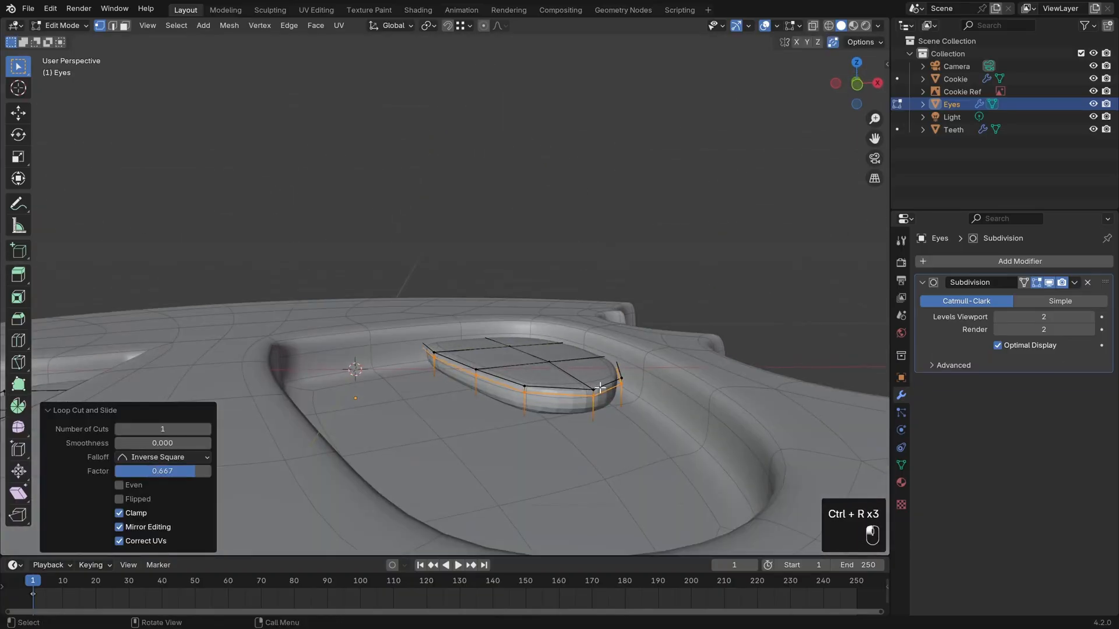
key(ctrl+r)
click(592, 405)
click(606, 410)
Leave Edit Mode and examine the whole cookie from above with the viewport overlays temporarily hidden.
key(Tab)
scroll(460, 417, down, 4)
middle_drag(458, 415, 438, 475)
key(alt+a)
scroll(491, 389, down, 4)
middle_drag(491, 389, 541, 413)
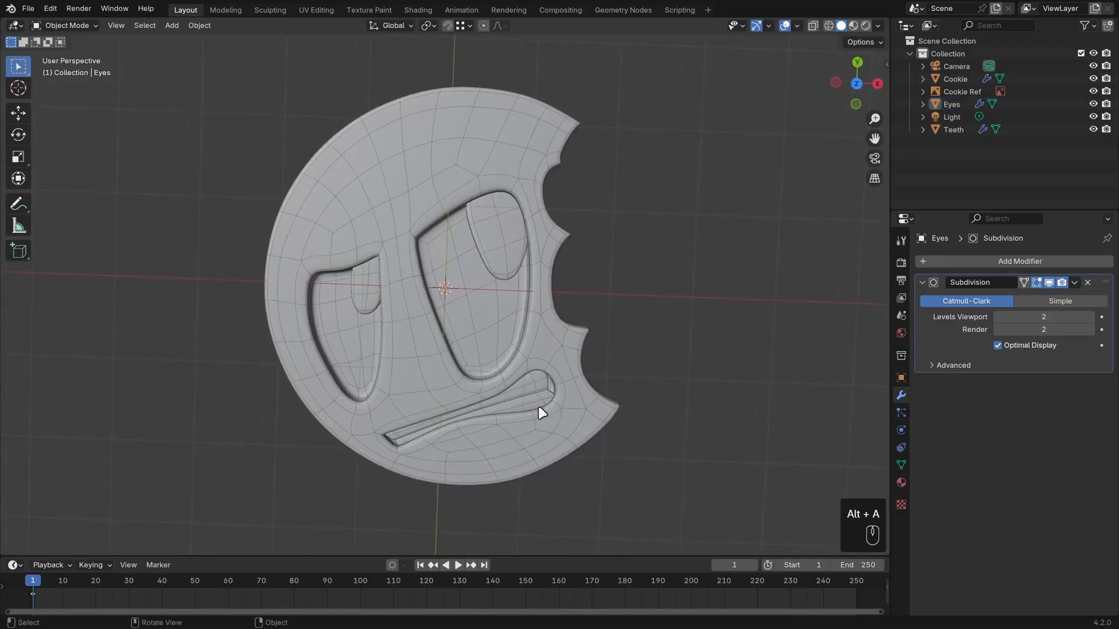
click(786, 26)
key(KP_7)
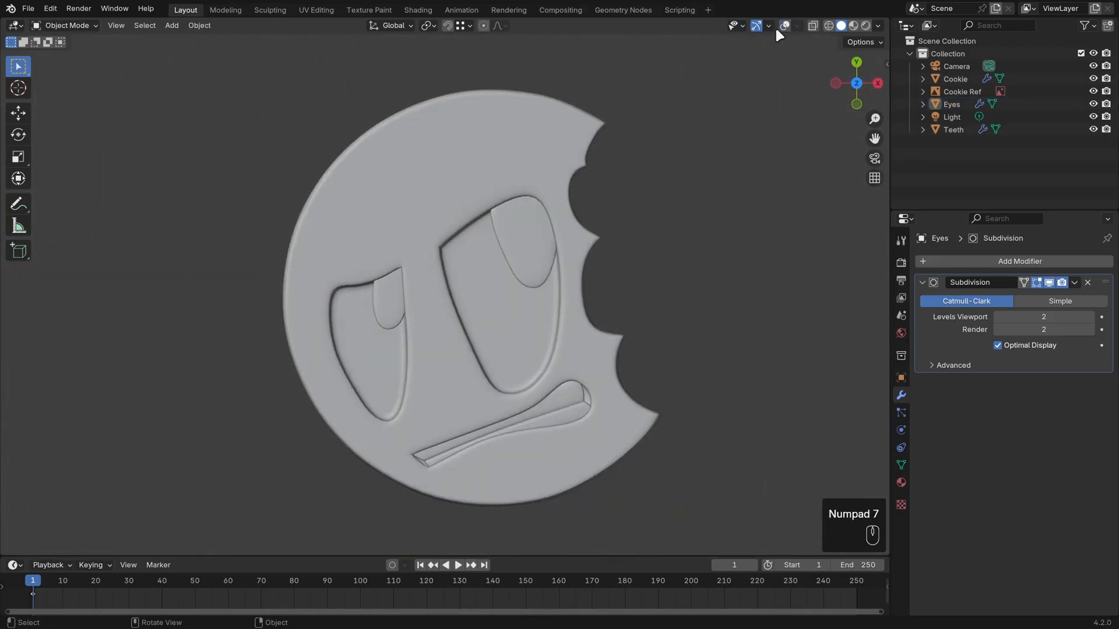
click(785, 26)
In the Eyes mesh, move the larger pupil's lower side vertices out toward the bitten side to meet the socket edge.
click(535, 257)
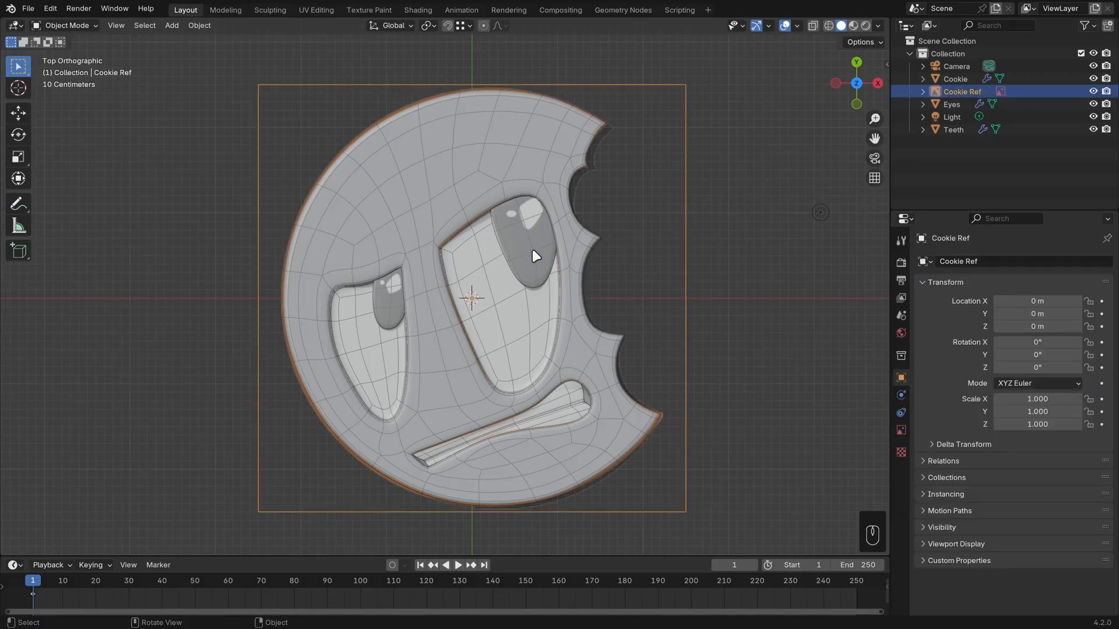
click(950, 104)
key(Tab)
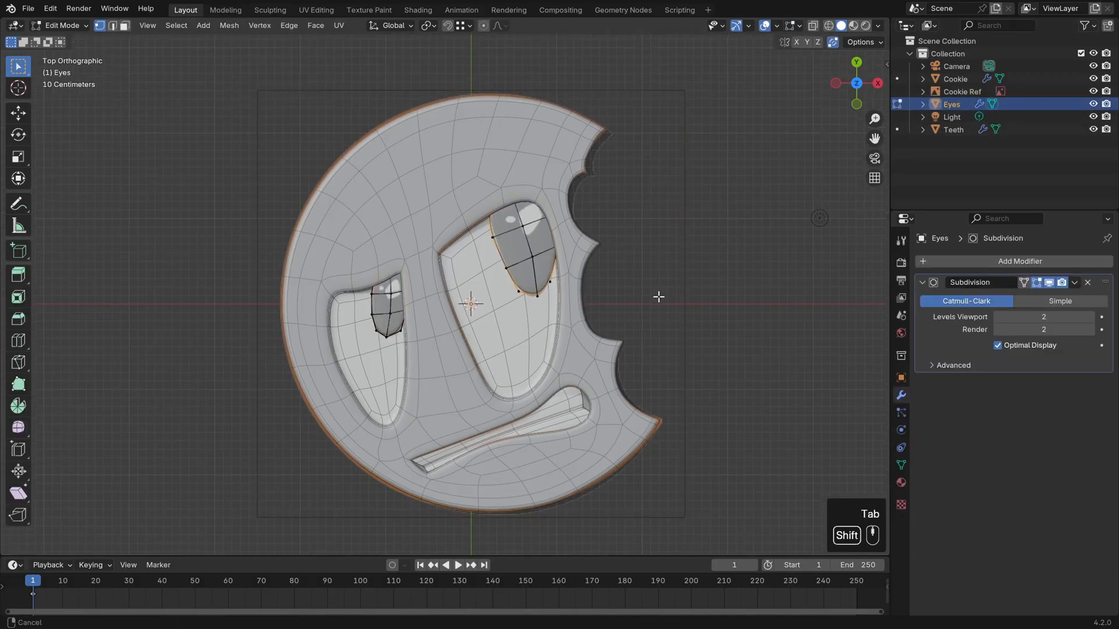
scroll(657, 298, up, 2)
key(z)
click(633, 327)
key(b)
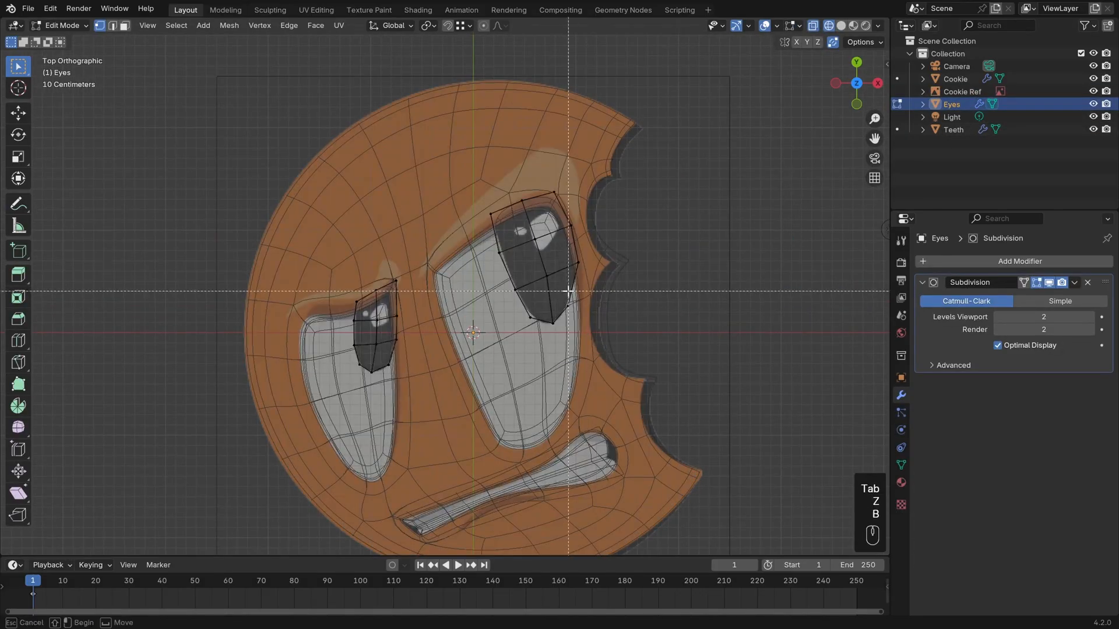
drag(588, 318, 589, 318)
key(g)
click(593, 312)
key(b)
drag(563, 248, 607, 271)
key(g)
click(603, 271)
Move the smaller pupil's two lower vertices outward along X, shifting the lower one about 0.017 m, to meet its socket edge.
key(b)
drag(379, 362, 391, 373)
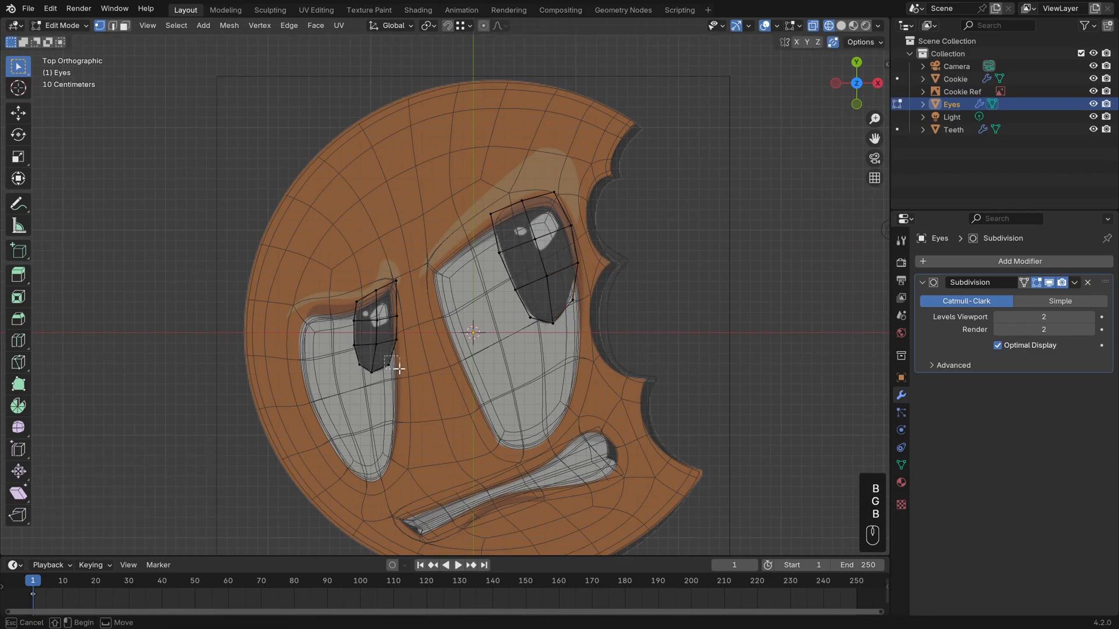
key(g)
click(404, 371)
key(b)
drag(381, 331, 400, 342)
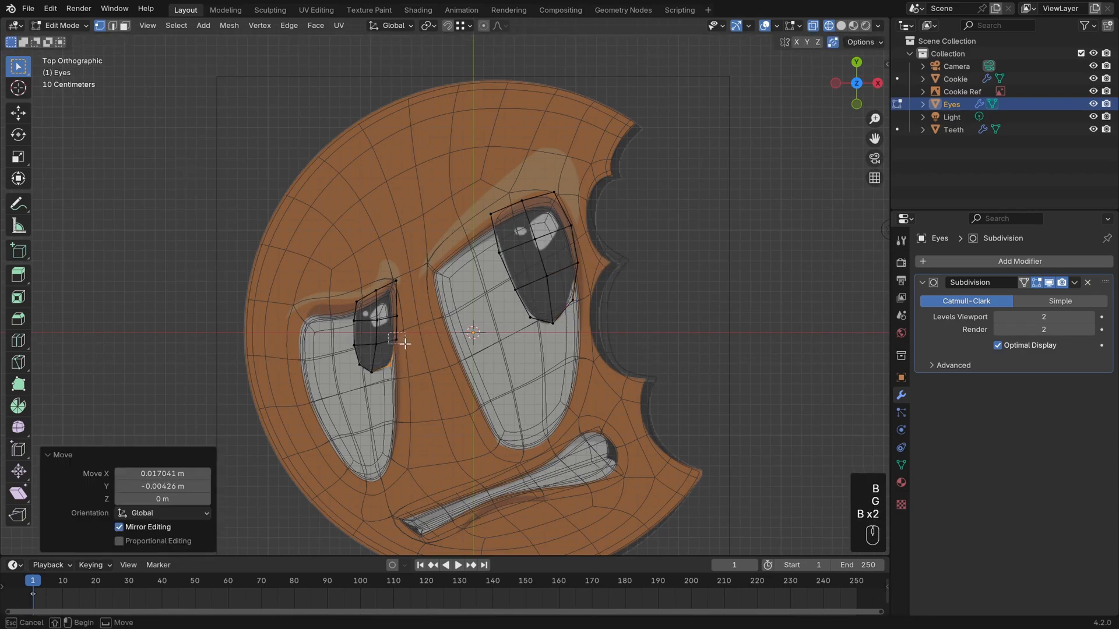
key(g)
click(423, 345)
Leave Edit Mode, return to solid shading and inspect the widened pupils with the overlays hidden.
key(Tab)
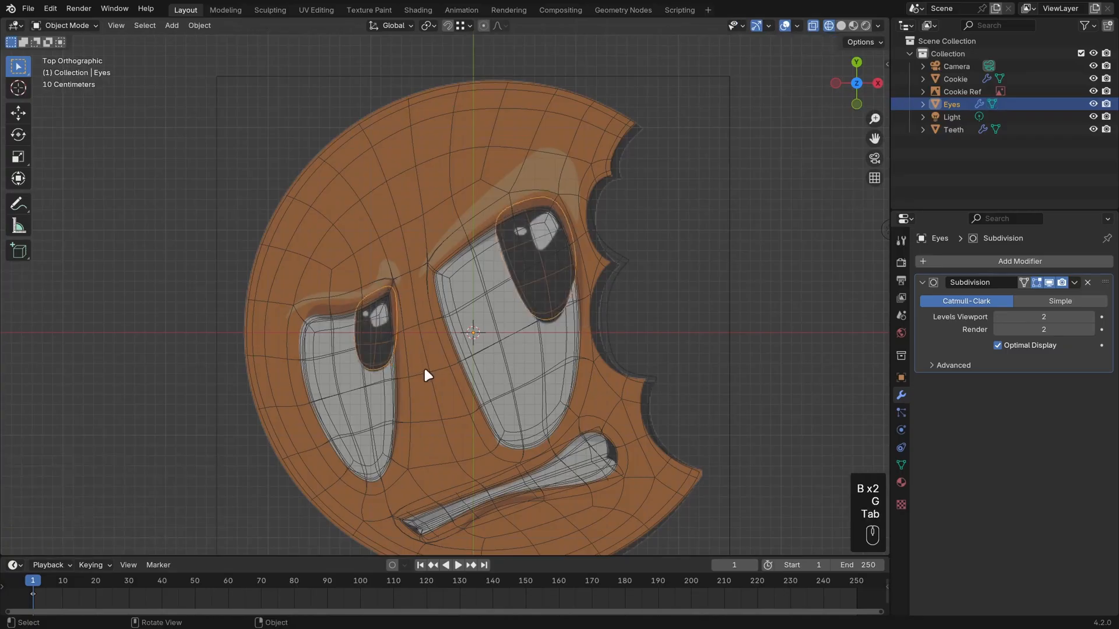
key(z)
key(alt+a)
click(785, 25)
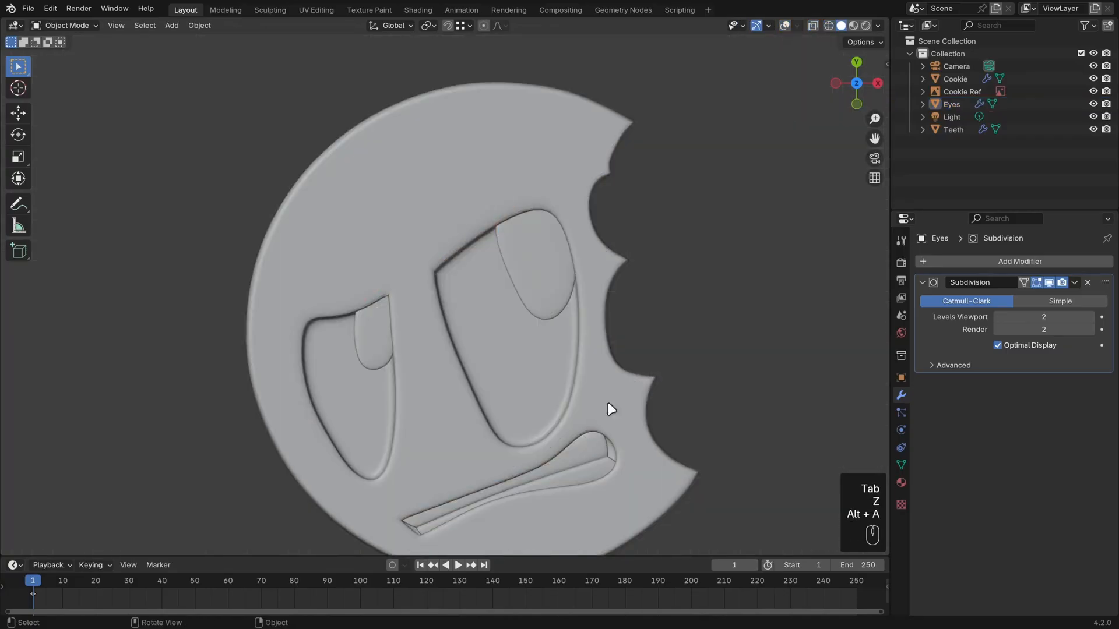
middle_drag(607, 408, 594, 335)
Apply Shade Smooth to the Eyes and Teeth objects together.
key(shift)
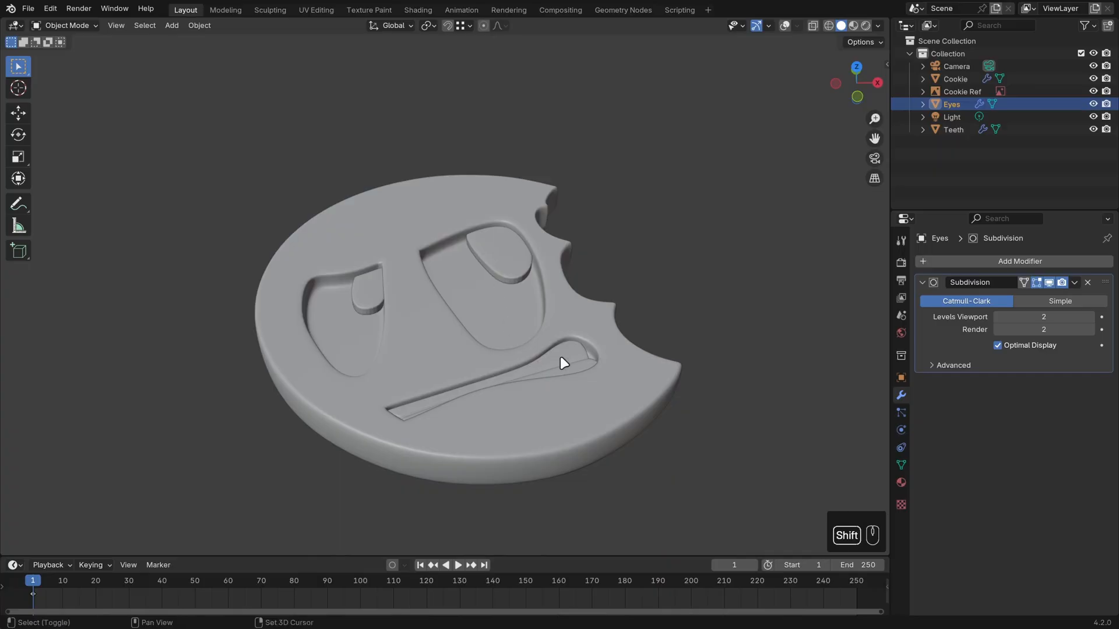
shift+click(574, 365)
right_click(574, 364)
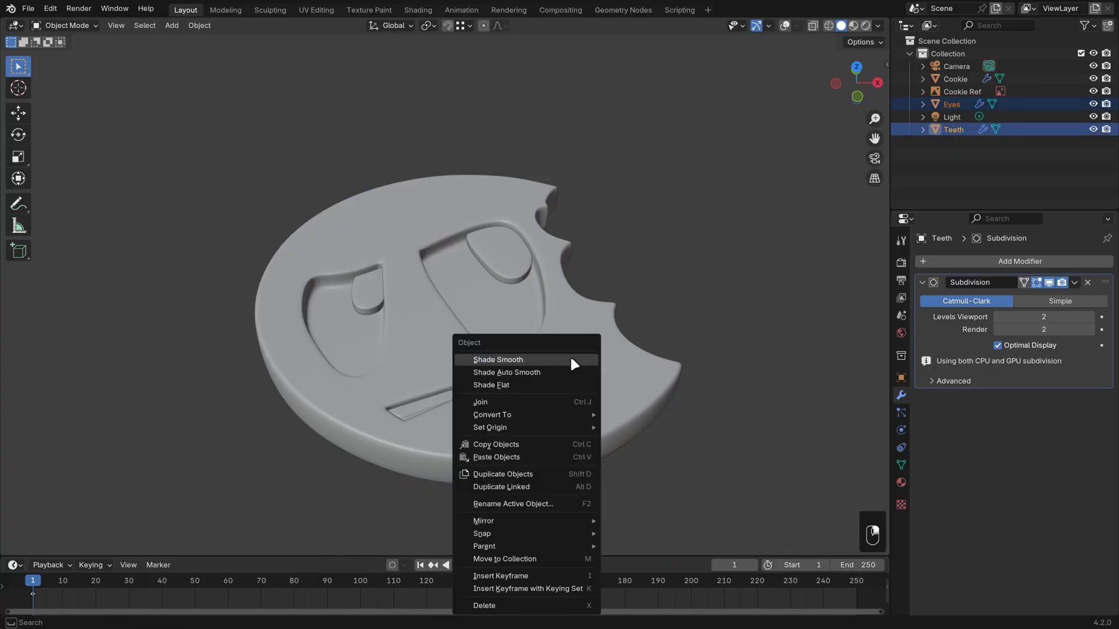
click(571, 359)
middle_drag(719, 332, 699, 349)
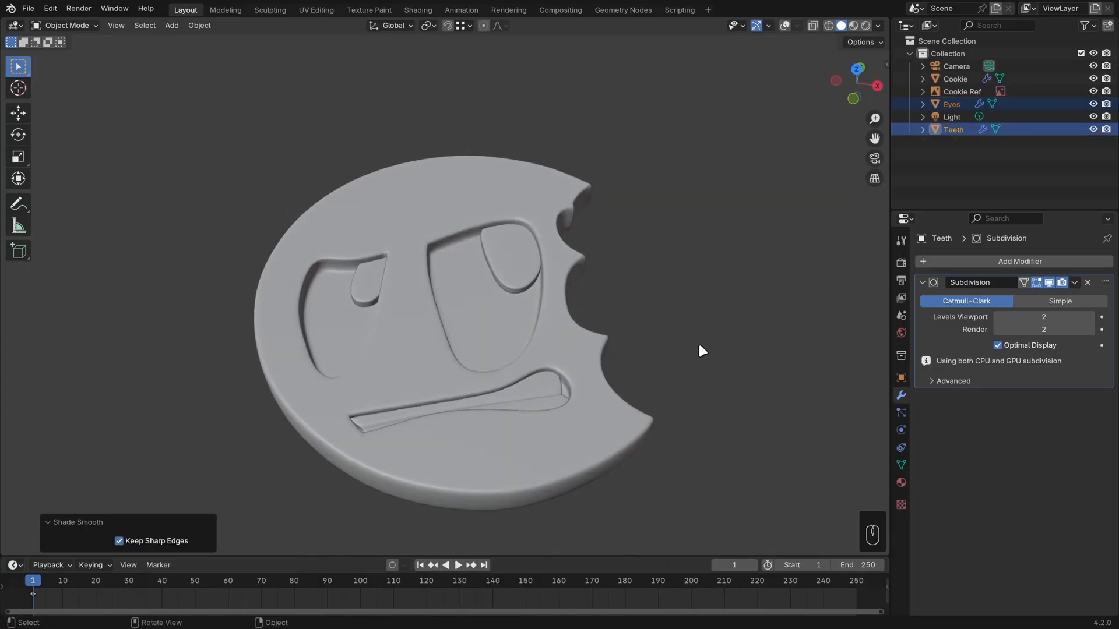
Show the overlays again and parent the Eyes and Teeth to the Cookie using the Object parent type.
shift+click(581, 338)
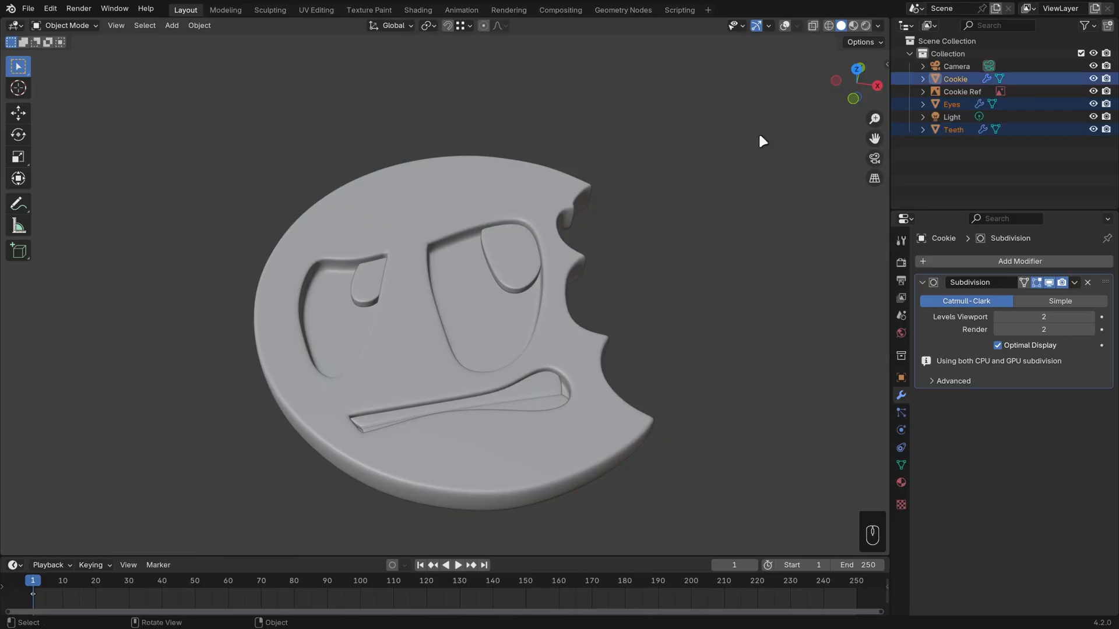
click(785, 26)
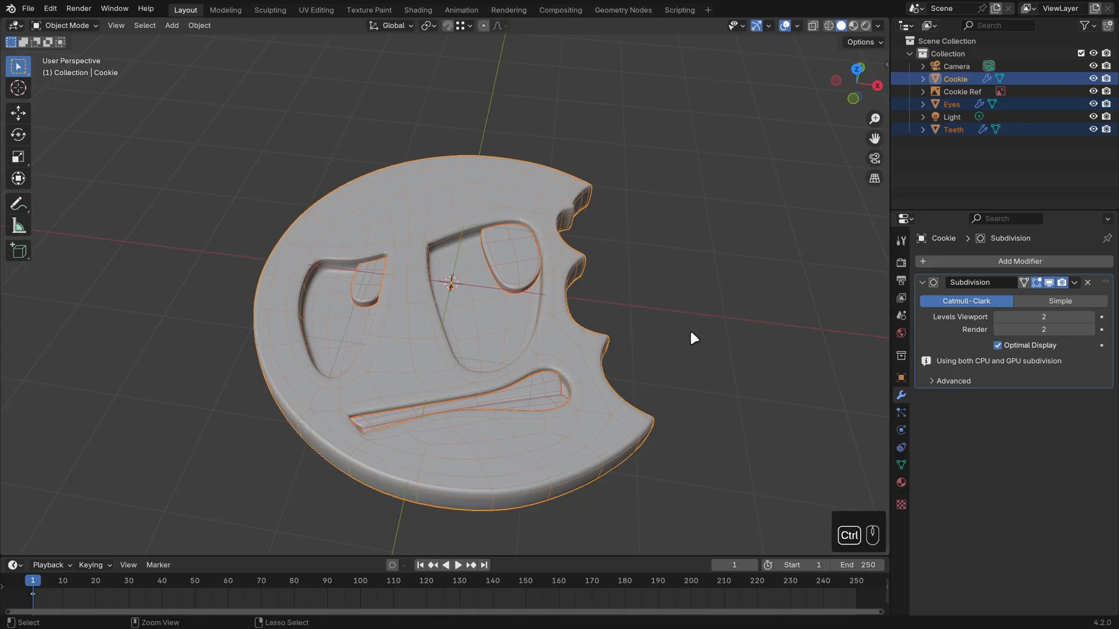
key(ctrl+p)
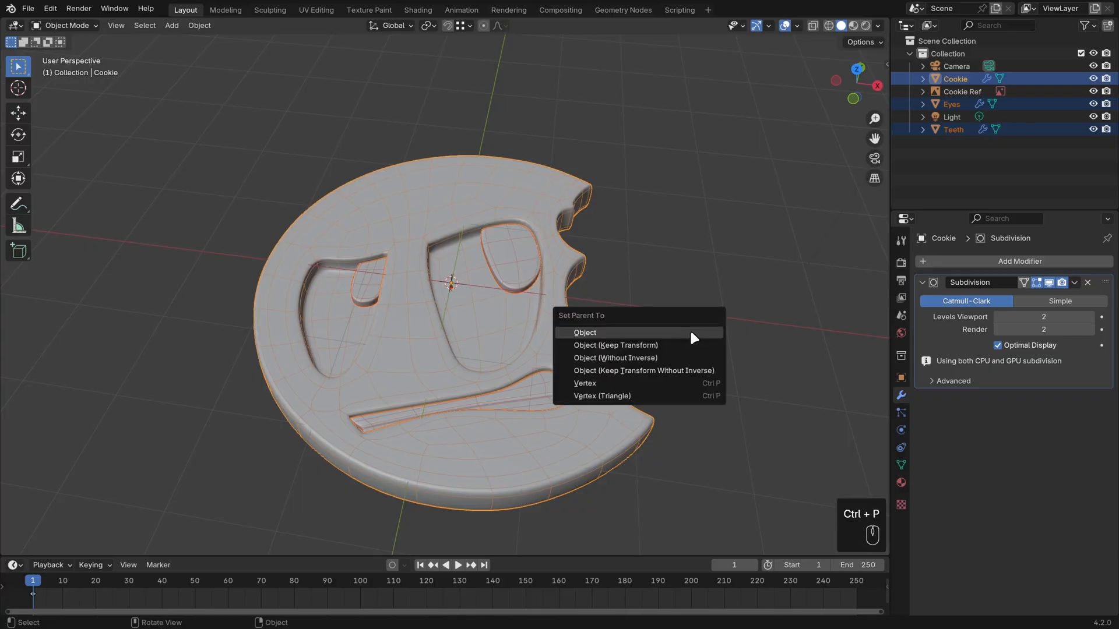
click(694, 338)
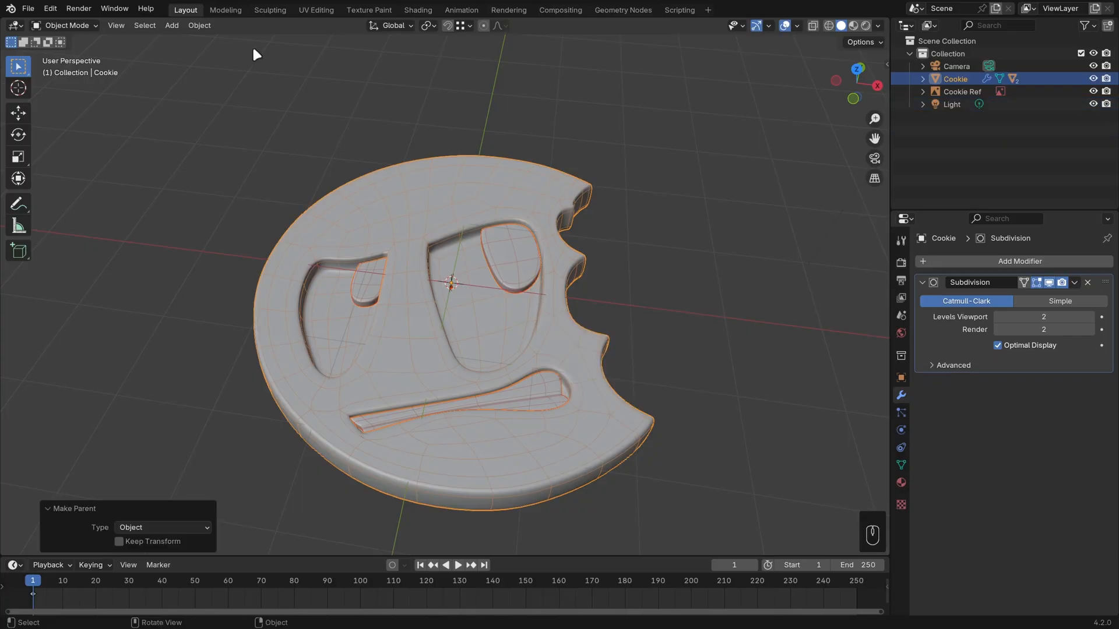
click(203, 25)
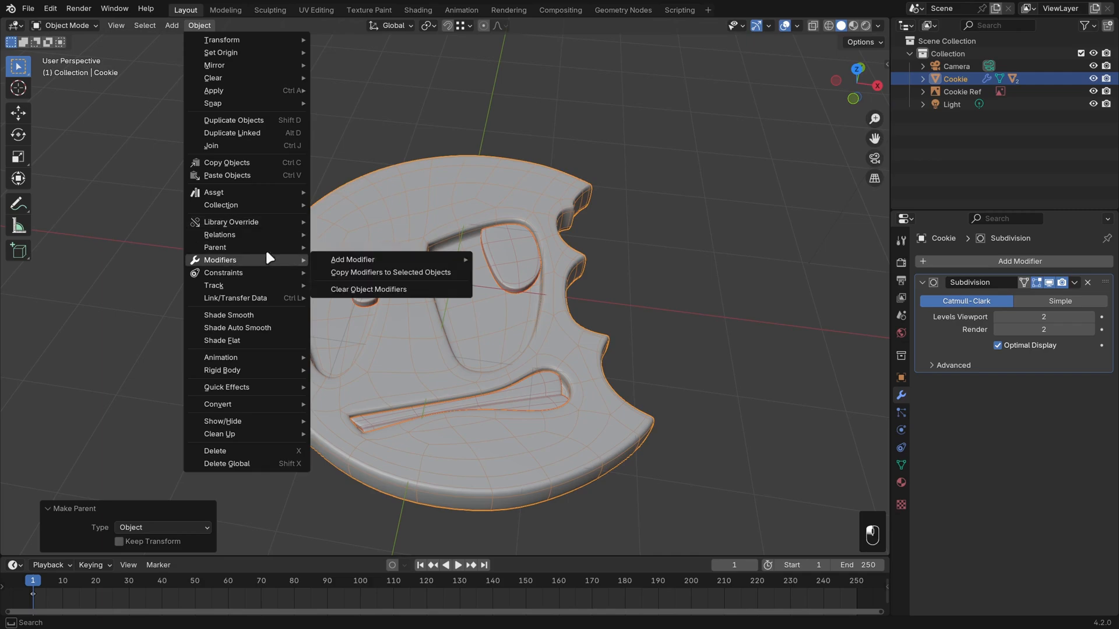
mouse_move(265, 247)
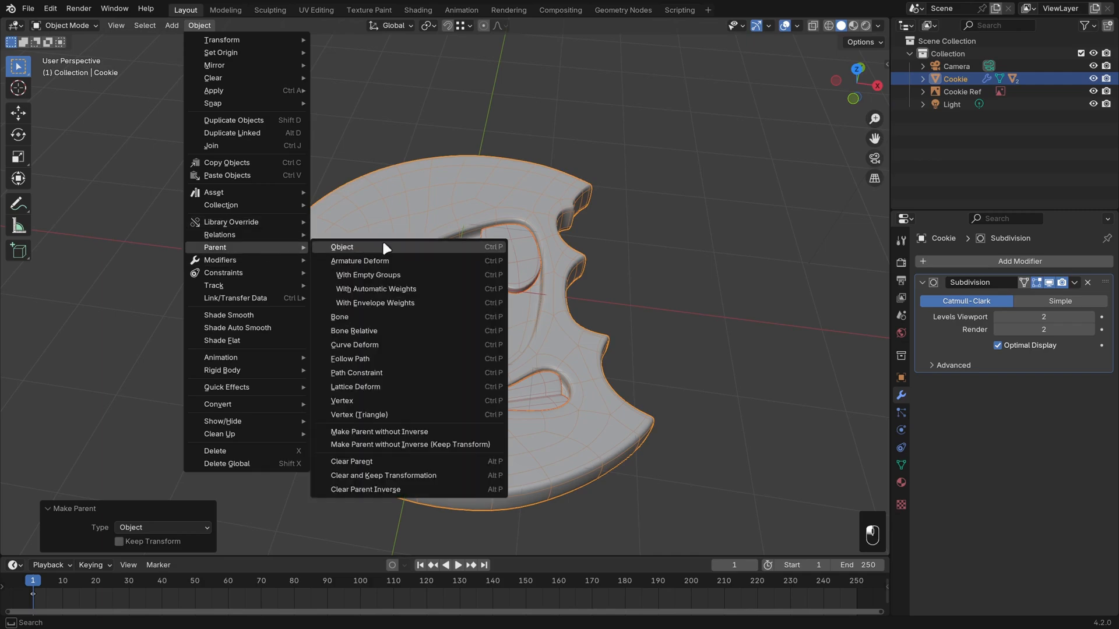
click(405, 243)
Test the parenting with a trial move of the Cookie, cancel it and deselect everything.
key(g)
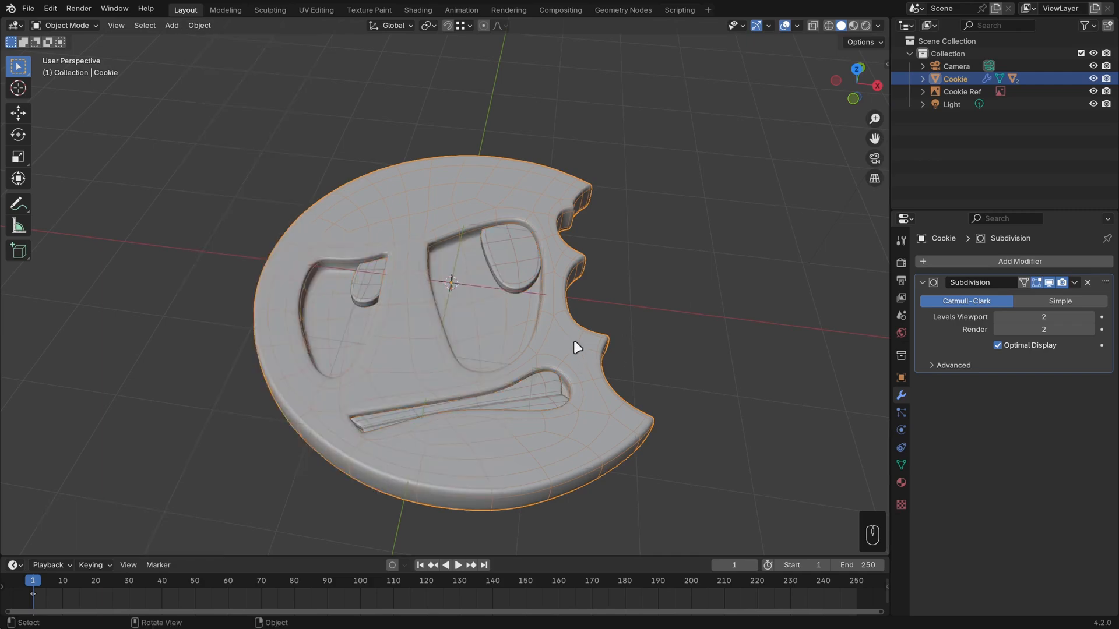
key(Escape)
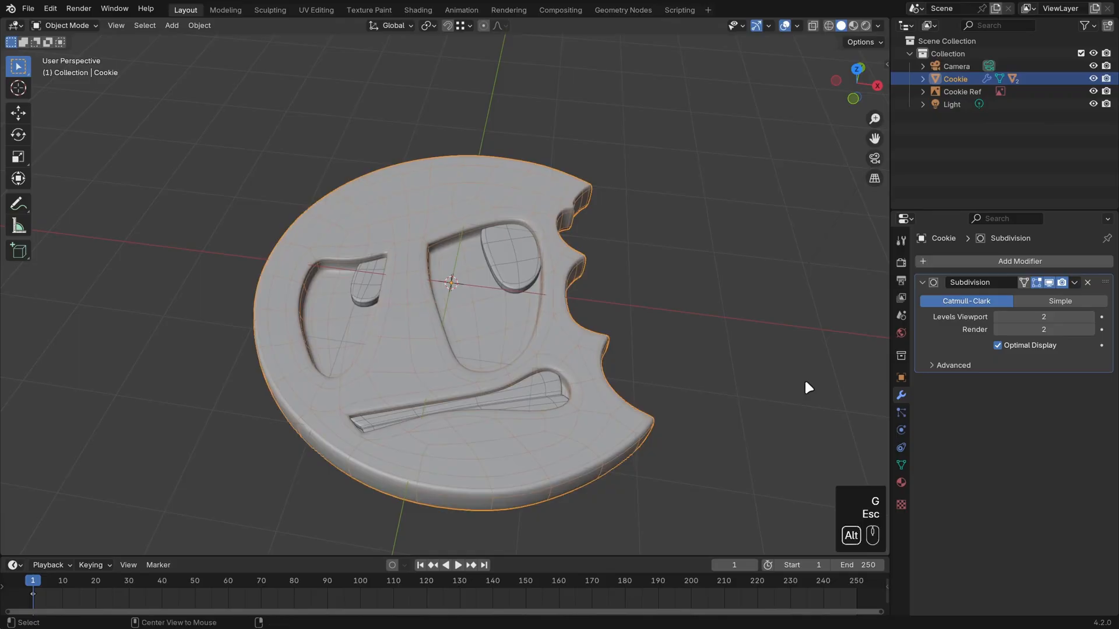
key(alt+a)
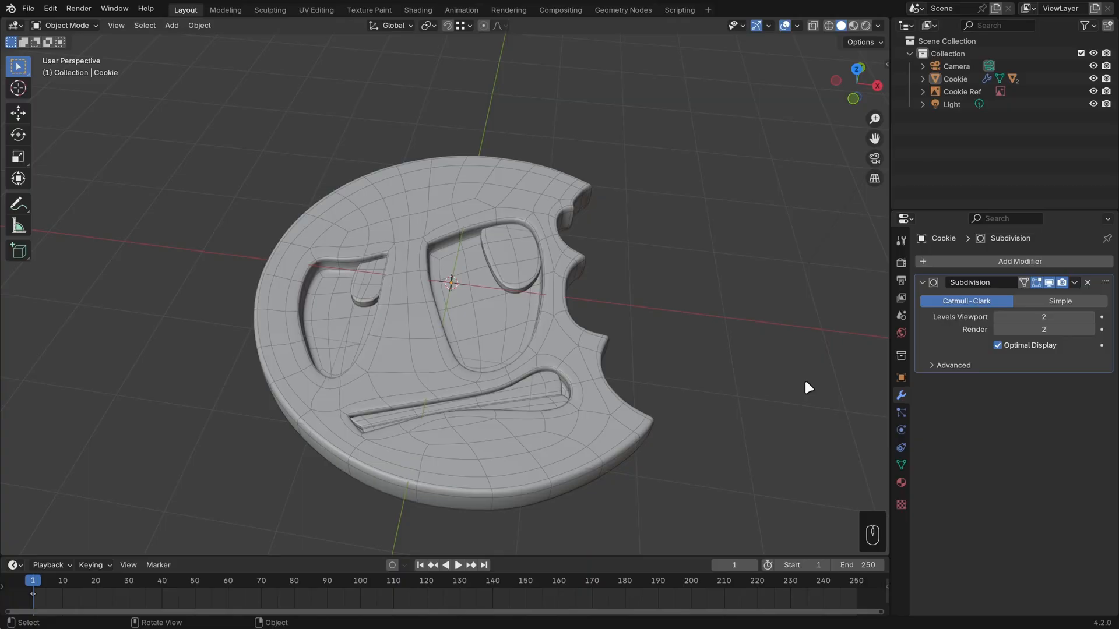
Raise the Cookie's surface along Z just below the mouth to form a soft lower-lip bump.
middle_drag(593, 435, 445, 370)
key(Tab)
scroll(513, 416, up, 2)
scroll(458, 386, up, 1)
click(455, 376)
scroll(513, 389, down, 3)
key(g)
key(z)
click(542, 358)
key(Tab)
Edit the Eyes mesh and select all the top faces of both the larger and the smaller pupil.
shift+middle_drag(457, 251, 522, 367)
scroll(524, 366, up, 1)
click(567, 287)
key(Tab)
middle_drag(609, 318, 636, 330)
shift+middle_drag(545, 336, 547, 362)
scroll(574, 351, up, 1)
scroll(574, 352, up, 1)
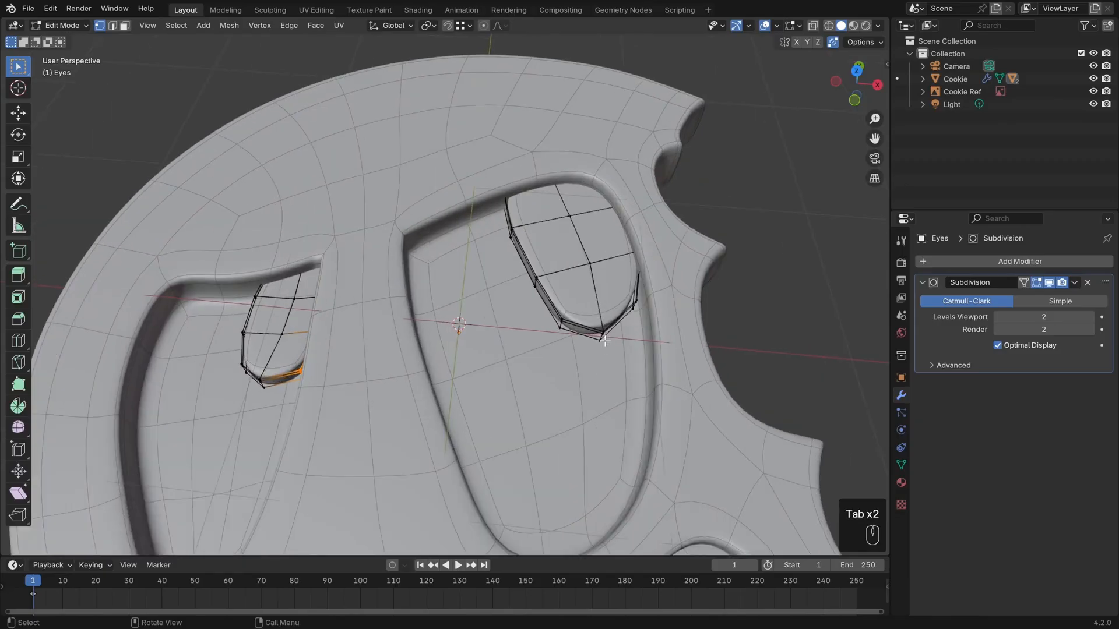
key(3)
shift+click(579, 285)
key(ctrl+KP_Add)
key(ctrl+KP_Add)
key(ctrl+KP_Add)
key(ctrl+KP_Add)
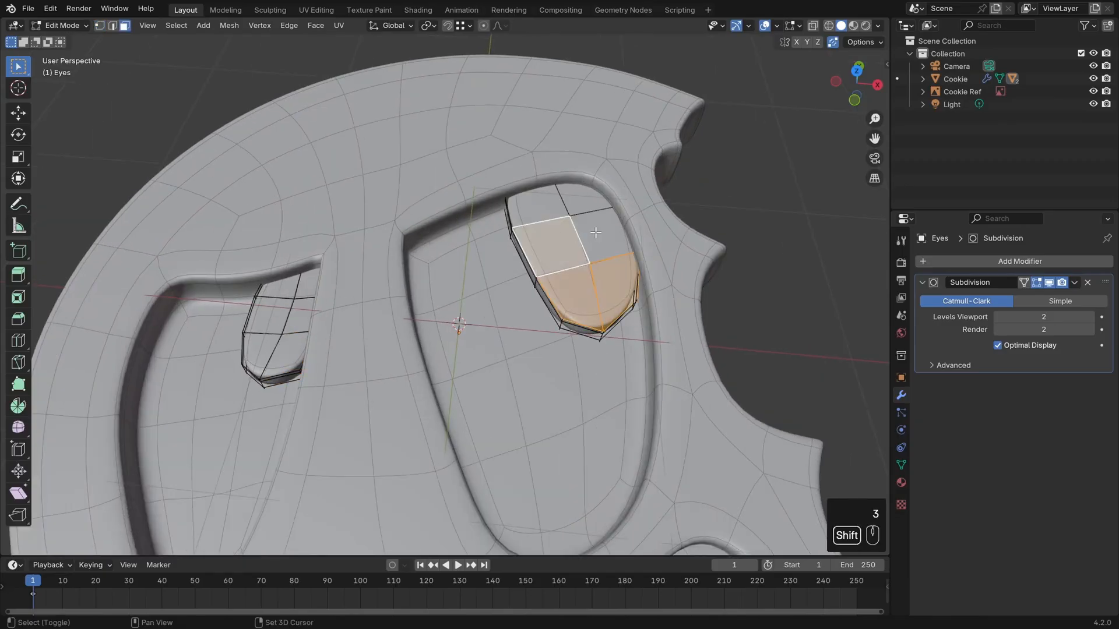
shift+click(280, 282)
key(ctrl+KP_Add)
key(ctrl+KP_Add)
key(ctrl+KP_Add)
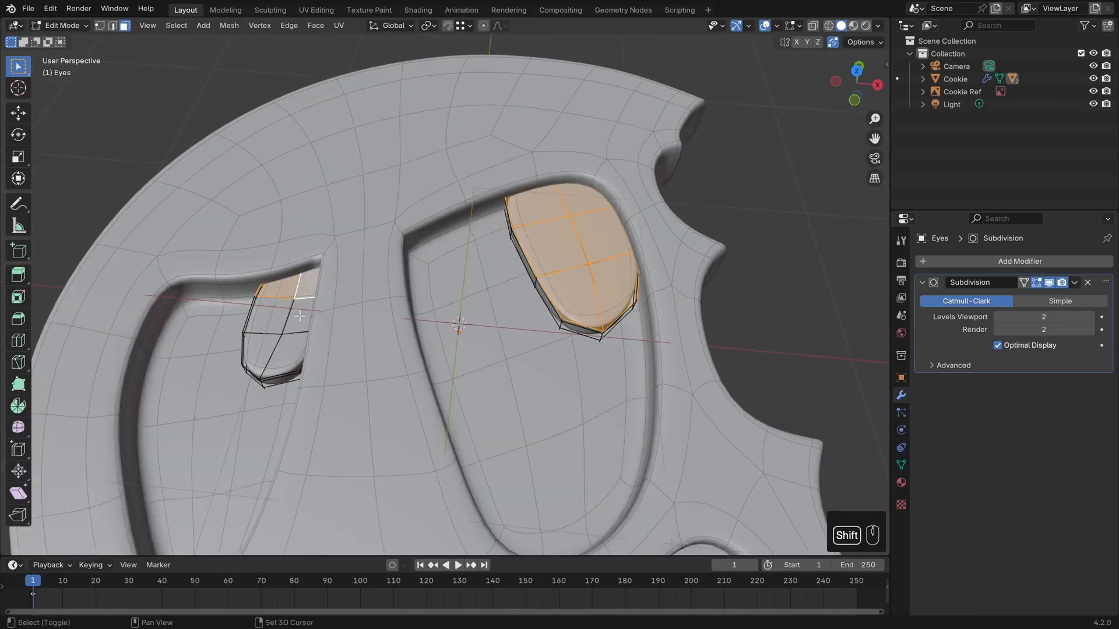
Inset the top faces of both pupils by about 0.08 m and leave Edit Mode.
shift+middle_drag(563, 324, 448, 376)
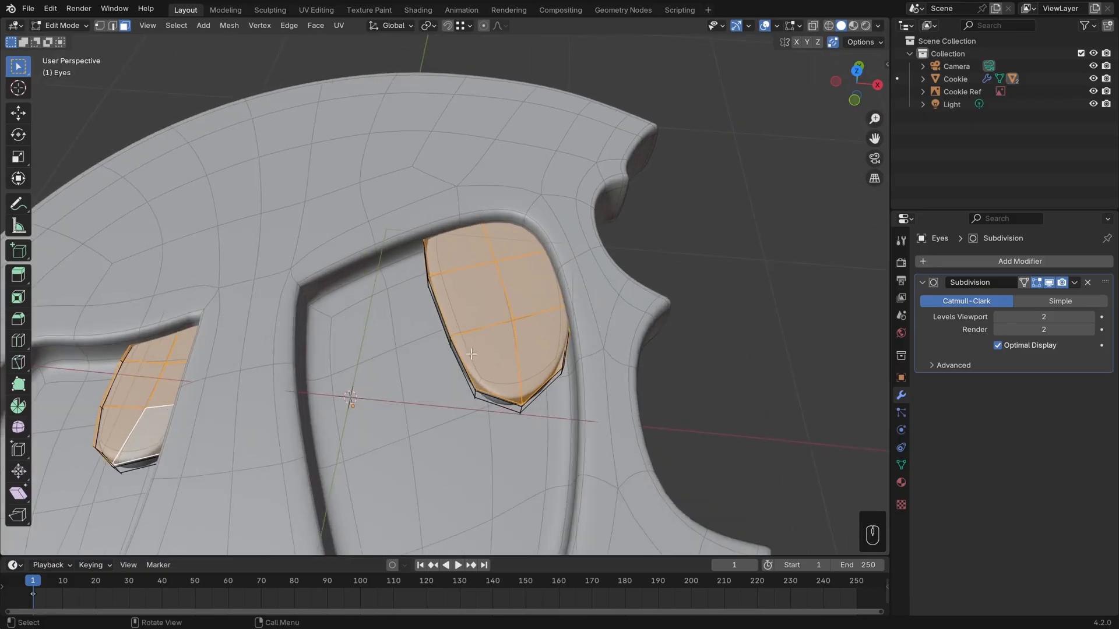
middle_drag(706, 425, 649, 416)
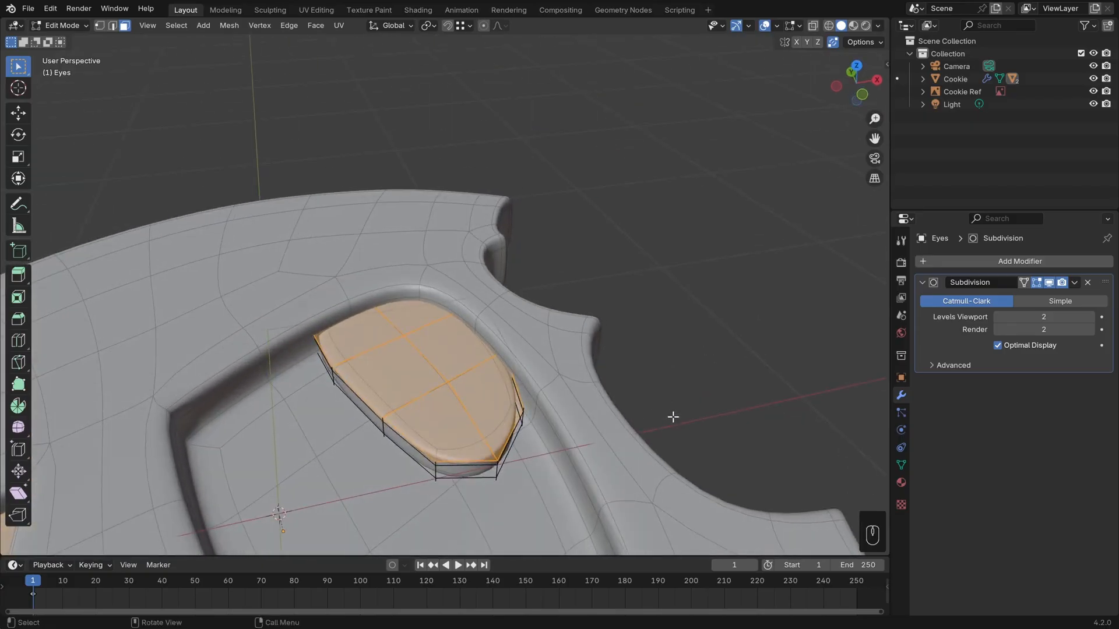
key(i)
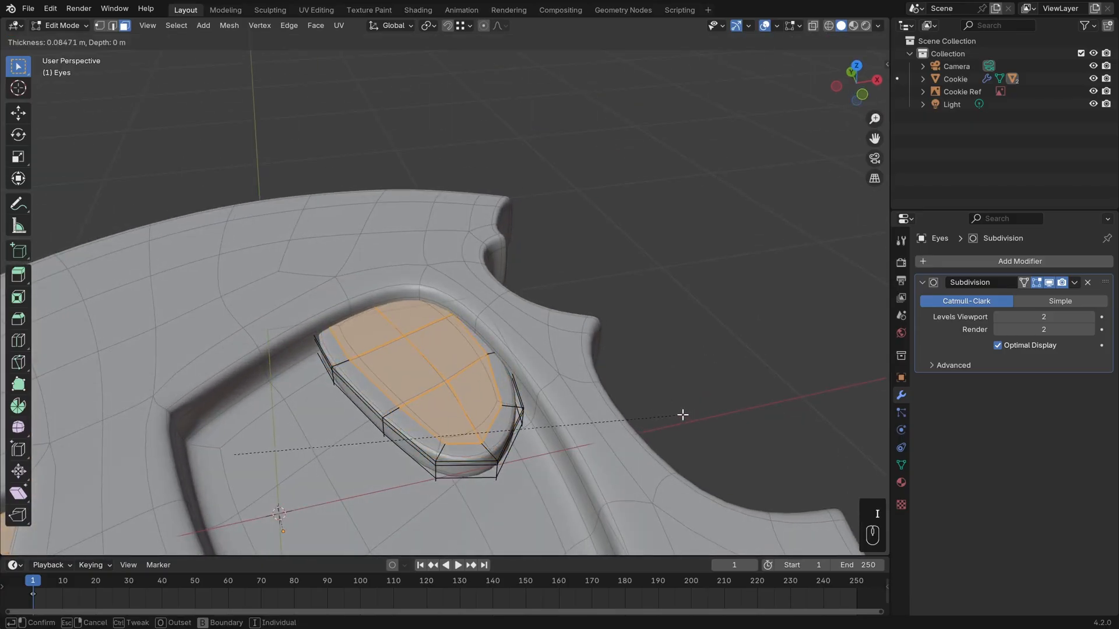
click(678, 414)
key(Tab)
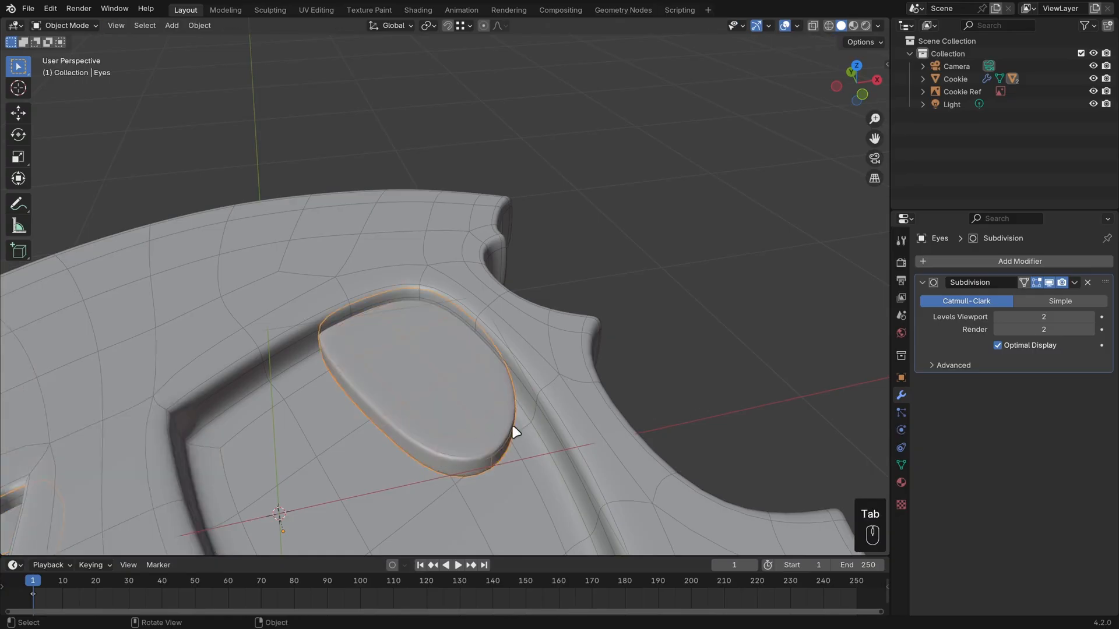
Select all objects, edit their meshes together and show them see-through from the top over the reference.
middle_drag(512, 429, 480, 483)
key(a)
shift+middle_drag(464, 440, 560, 387)
key(Tab)
shift+middle_drag(485, 361, 520, 350)
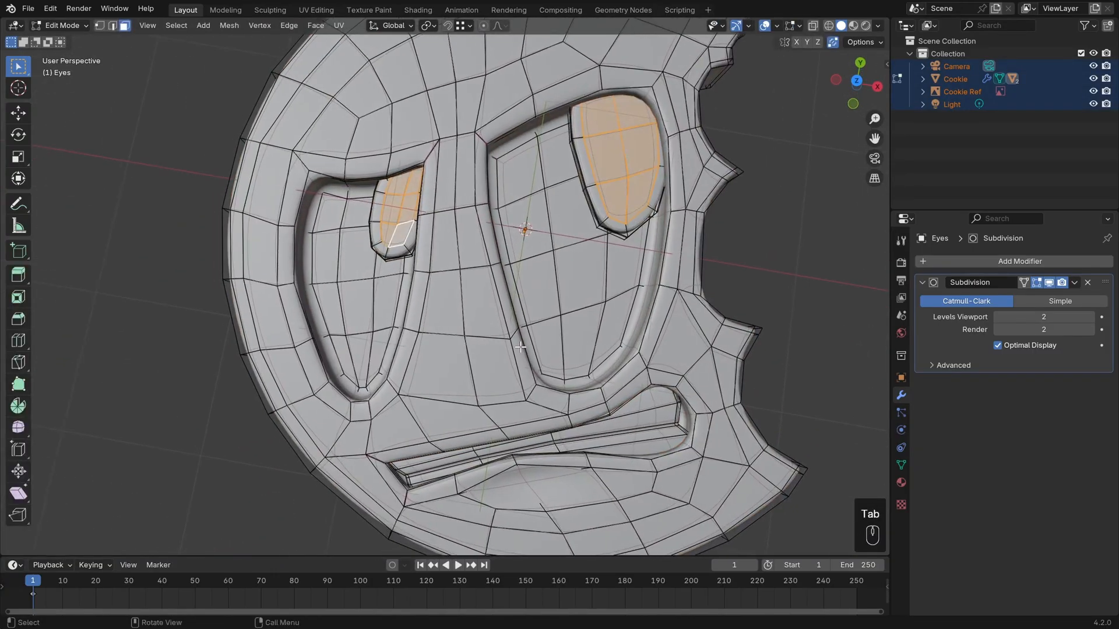
key(KP_7)
key(z)
click(408, 358)
shift+middle_drag(409, 359, 526, 335)
Clear the selection and move the smaller eye socket's lower outer rim vertices outward about 0.02 m to match the reference.
scroll(480, 344, up, 1)
key(1)
scroll(526, 335, up, 2)
key(ctrl+z)
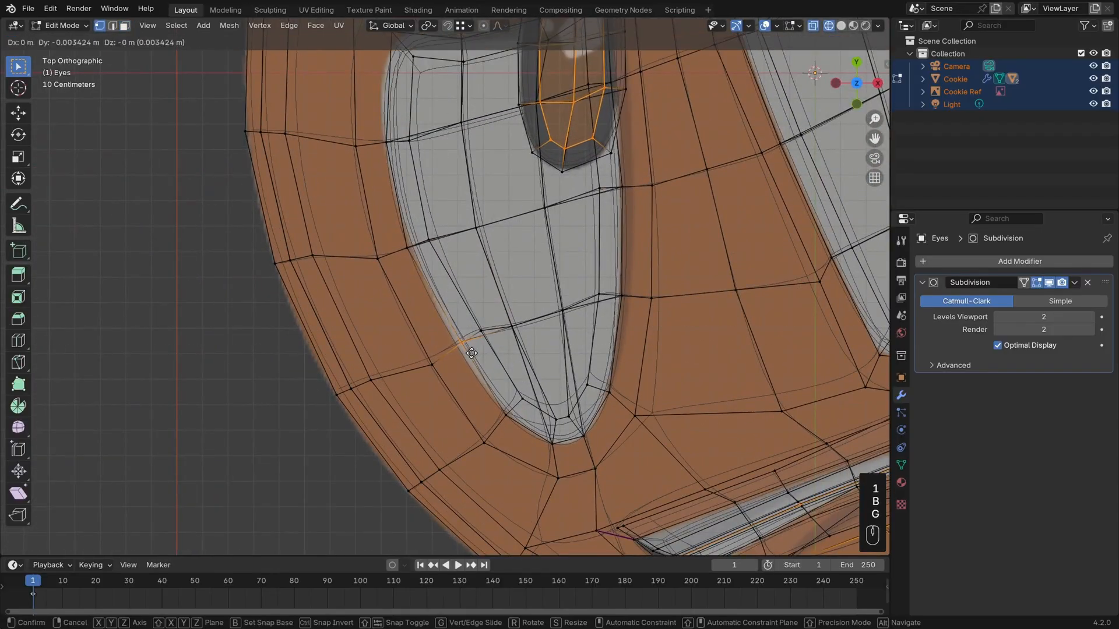
key(alt+a)
key(b)
drag(452, 334, 477, 363)
key(g)
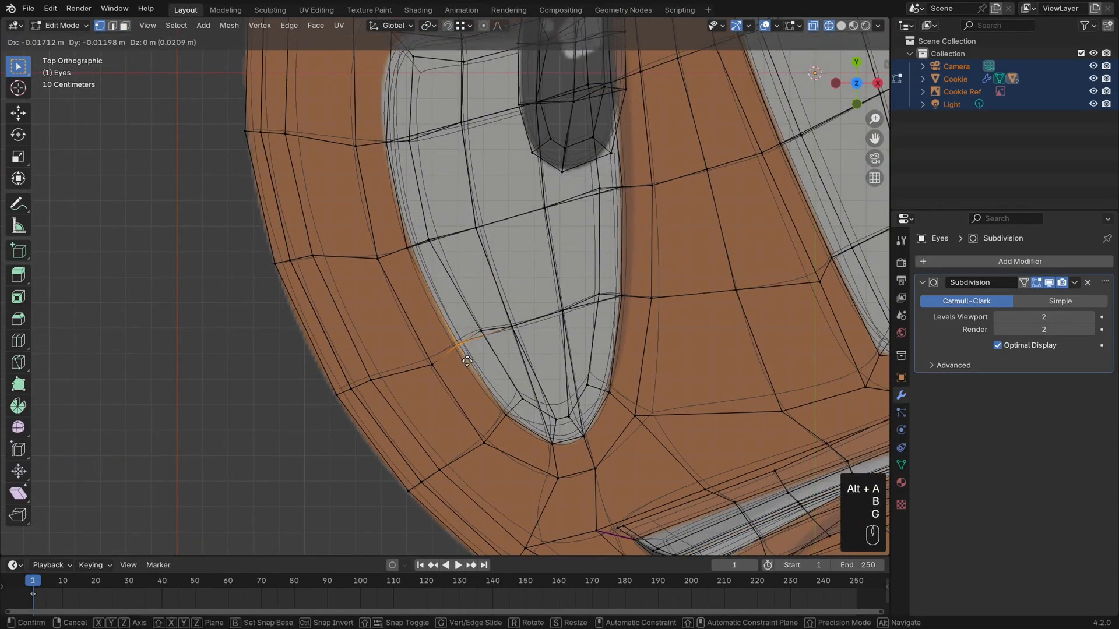
click(464, 356)
Shift three Cookie vertices around the smaller socket's outer side by about 0.02 to 0.03 m each to even out the ring.
key(alt+a)
drag(407, 355, 445, 392)
key(g)
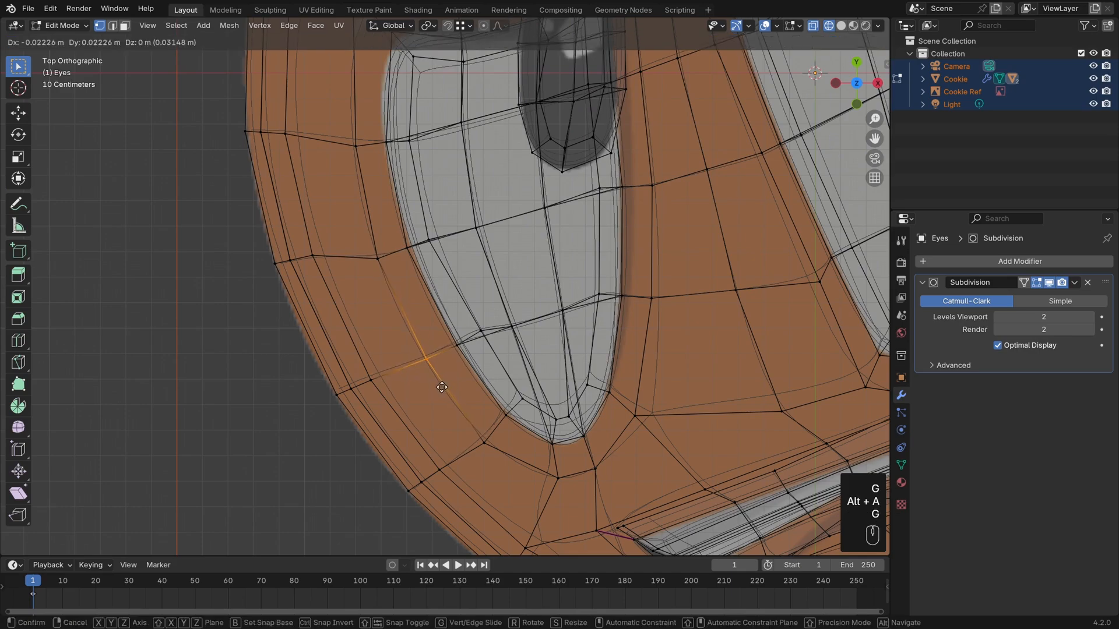
click(440, 387)
drag(347, 223, 401, 290)
key(g)
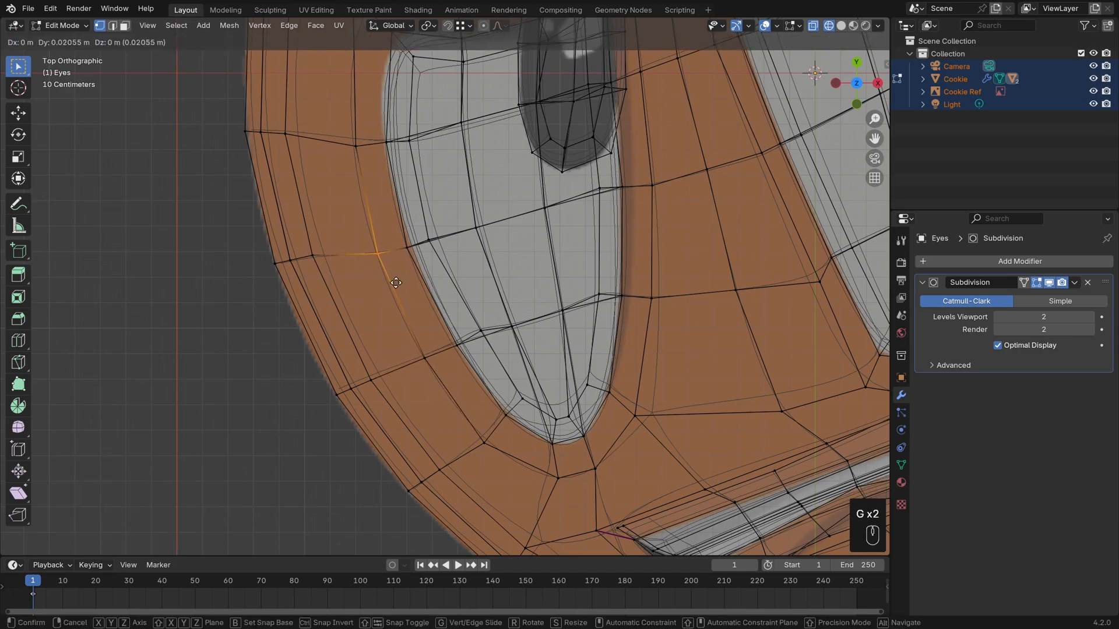
click(399, 282)
shift+middle_drag(436, 163, 453, 252)
drag(325, 179, 388, 264)
key(g)
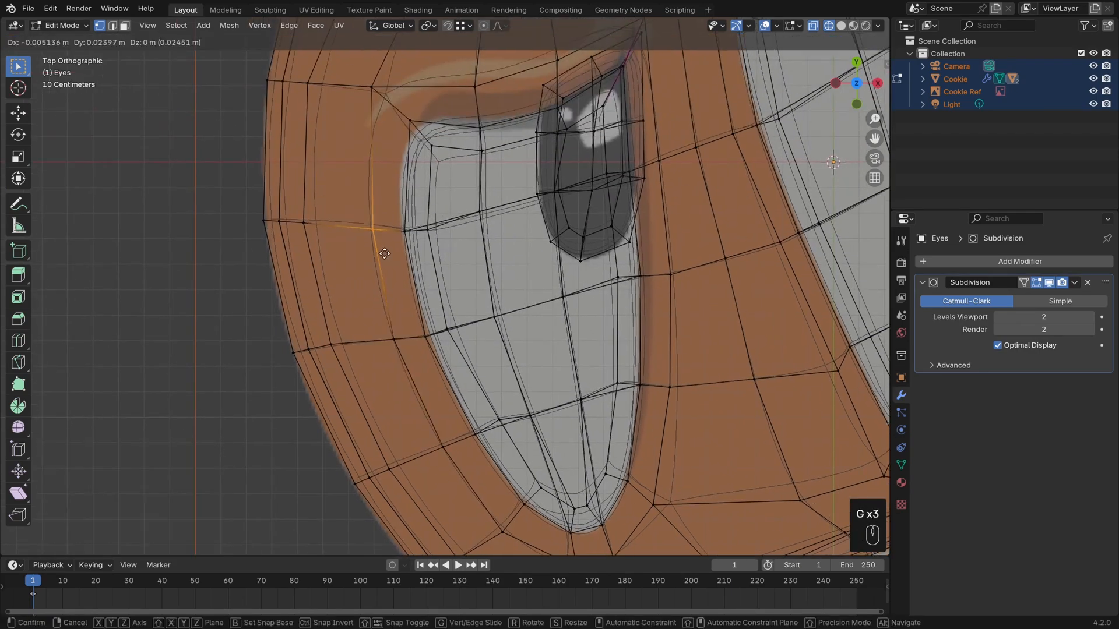
click(381, 252)
Return to solid shading in Object Mode and examine the refined socket and lip bump with overlays hidden.
key(z)
click(443, 326)
scroll(651, 335, down, 5)
key(Tab)
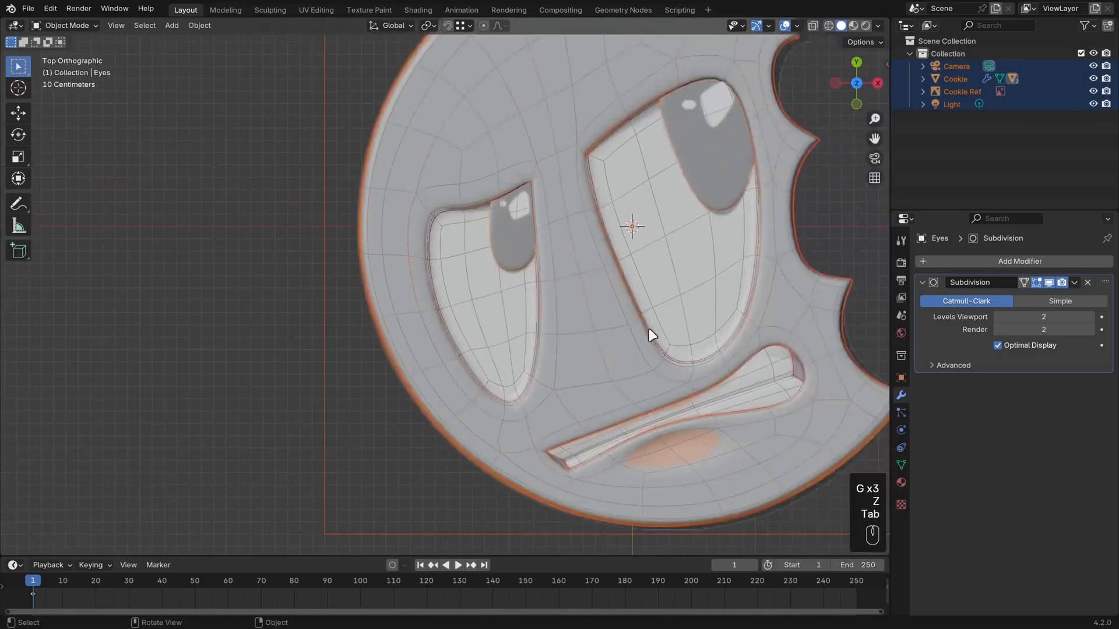
click(785, 26)
middle_drag(697, 330, 637, 310)
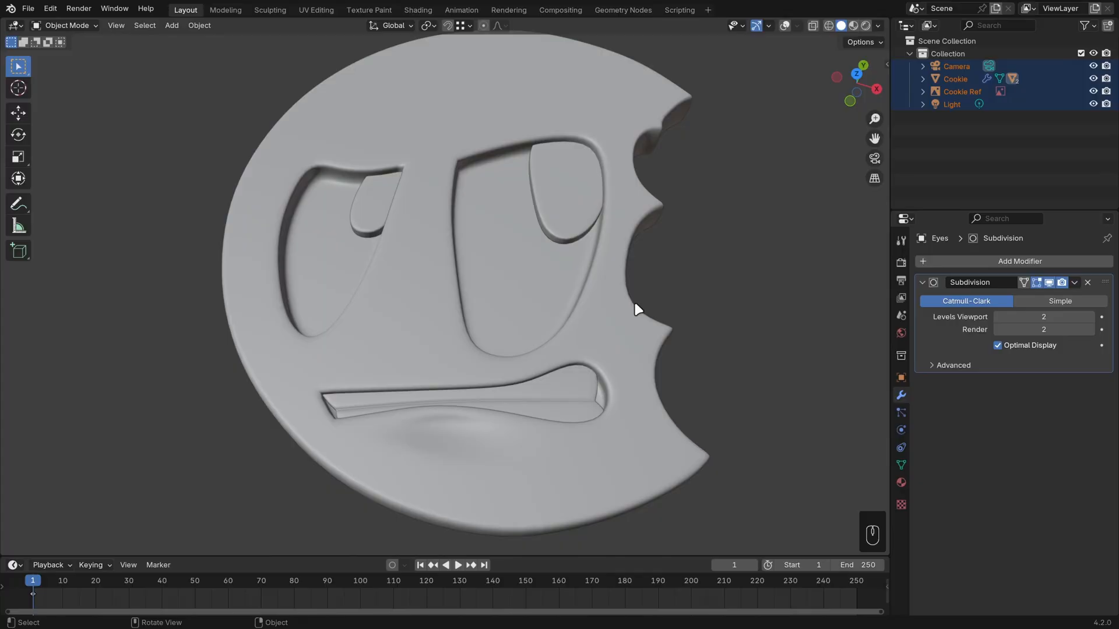